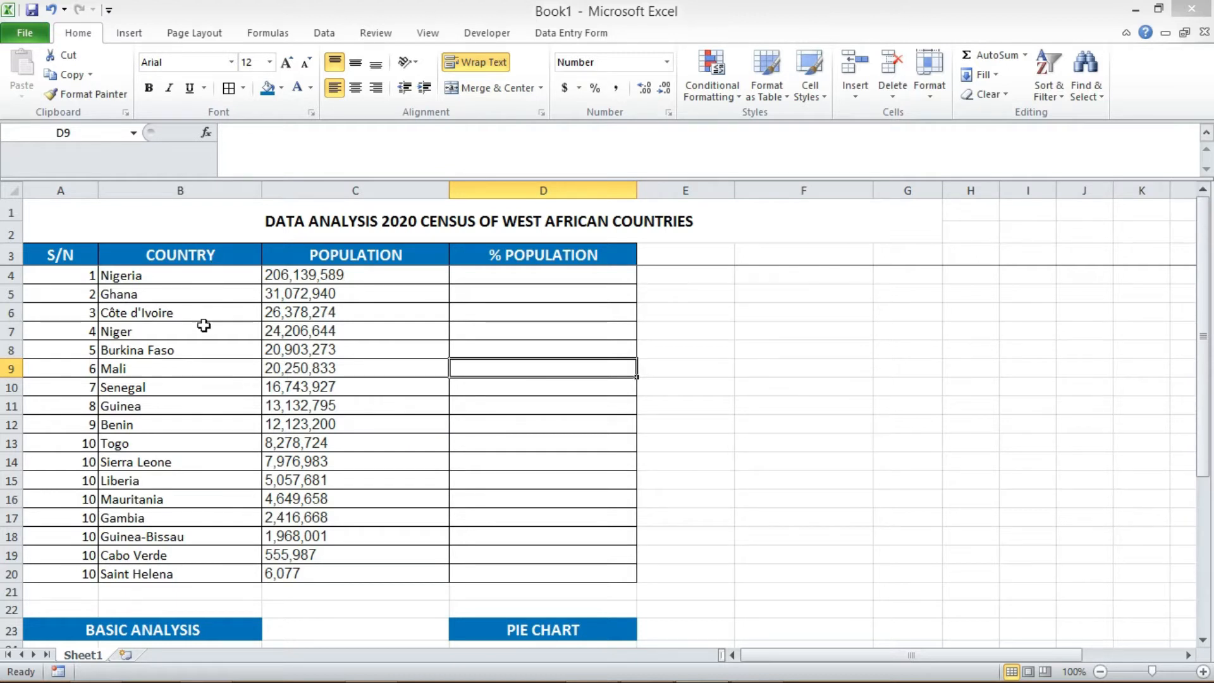
Undo the last layout change to the sheet title and turn on filtering for the table's header row.
click(211, 254)
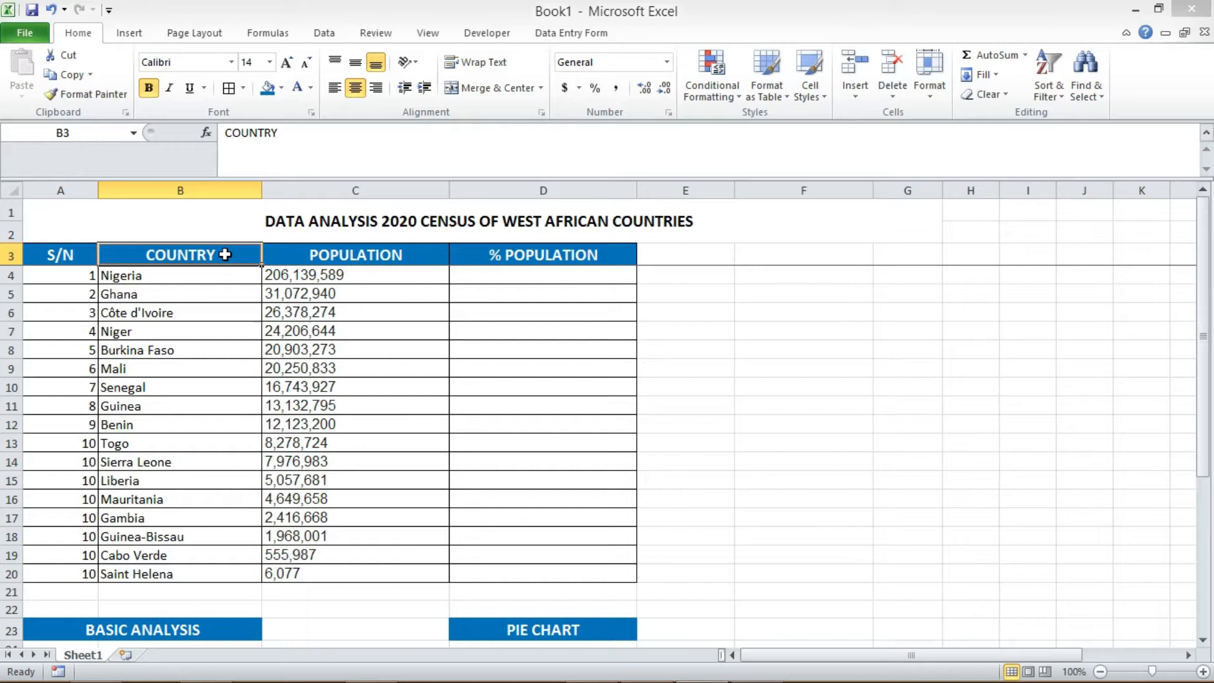
click(227, 254)
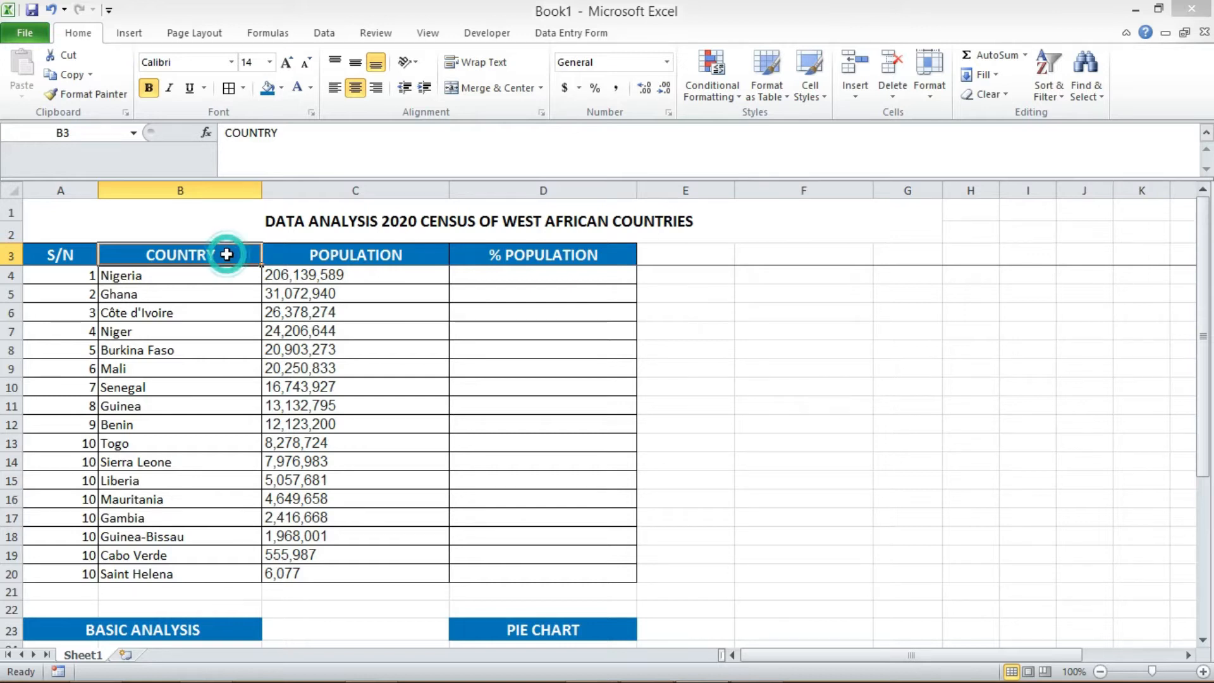
key(ctrl+z)
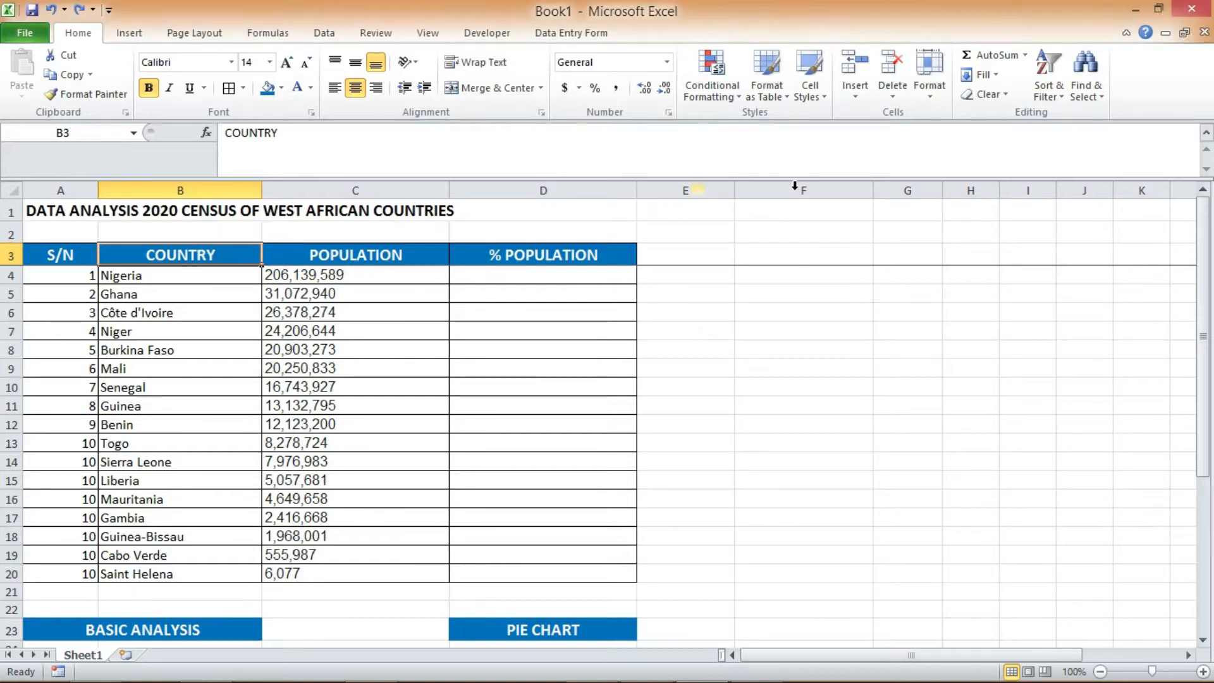
click(1065, 100)
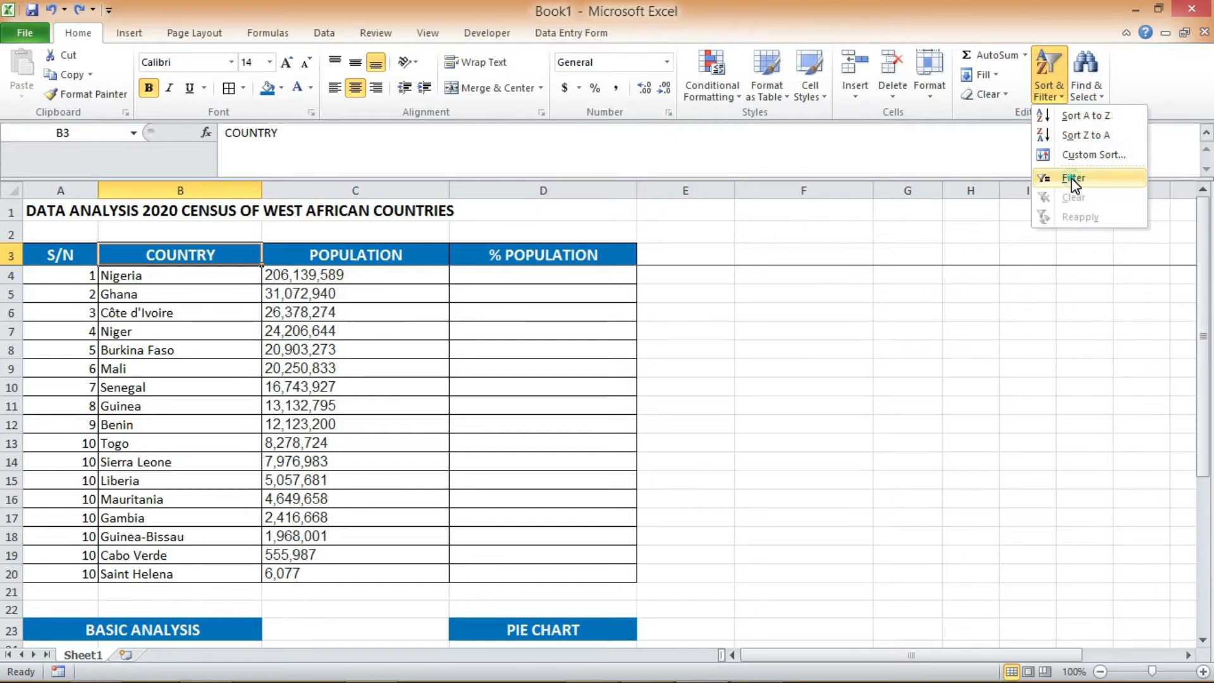
click(1072, 178)
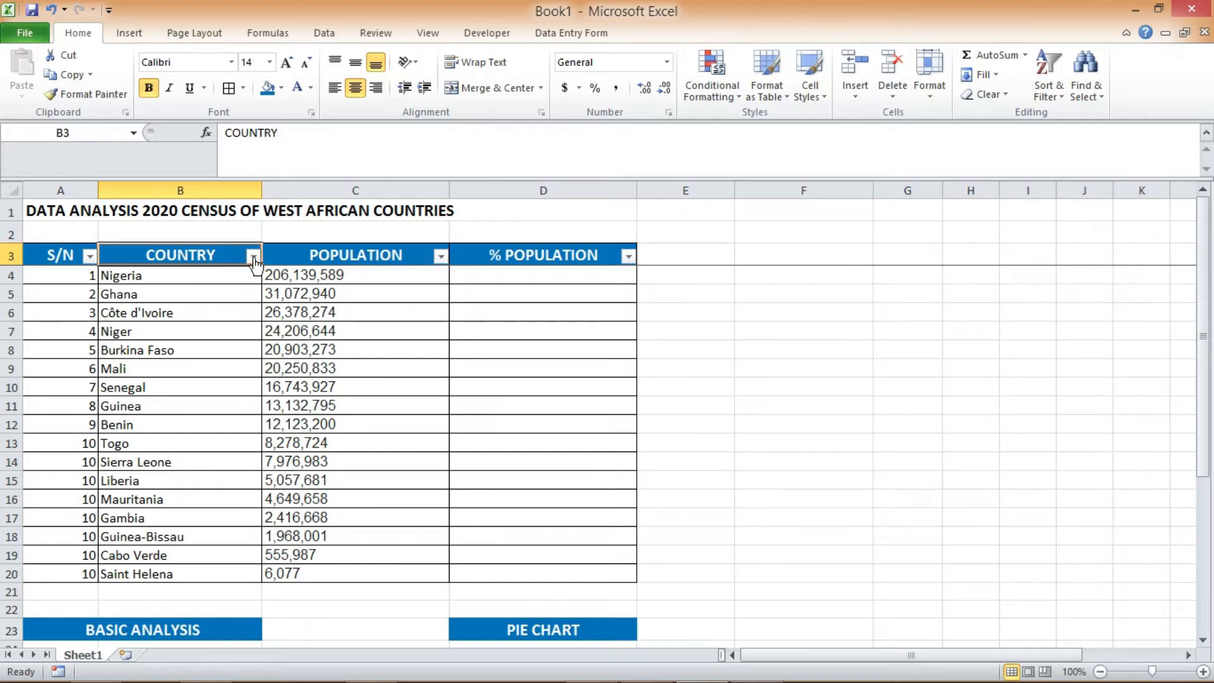
Filter the COUNTRY column to show only Ghana, Côte d'Ivoire and Liberia.
click(253, 257)
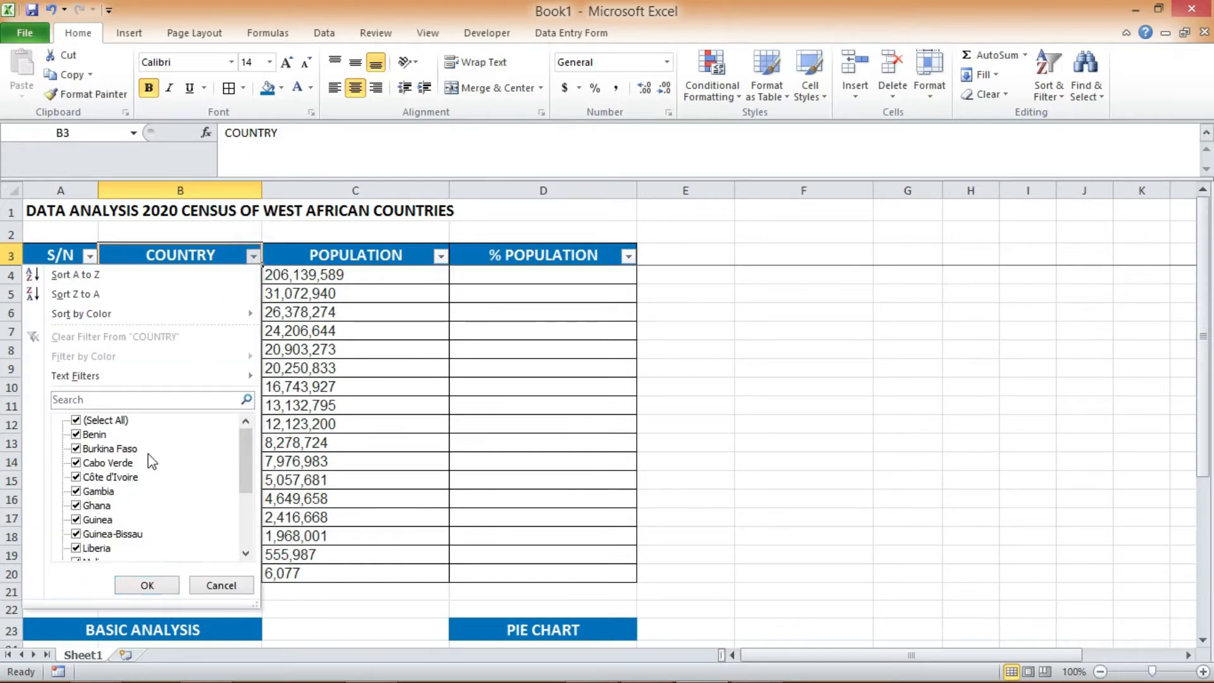
click(76, 420)
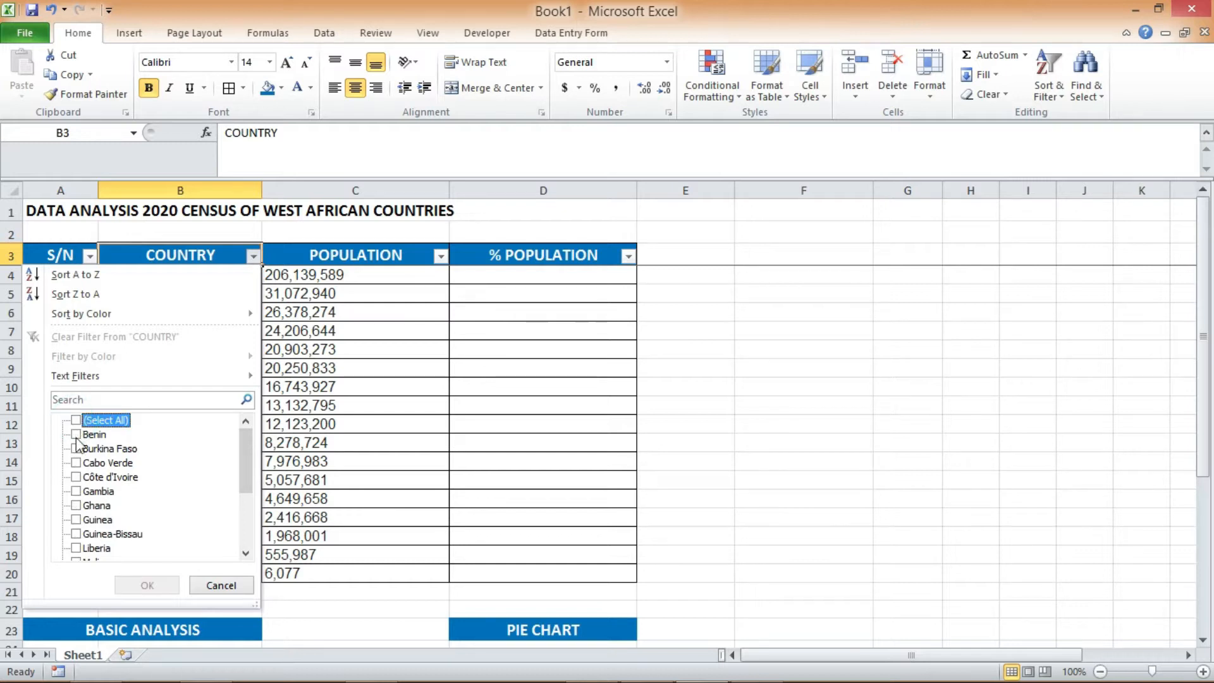
click(76, 506)
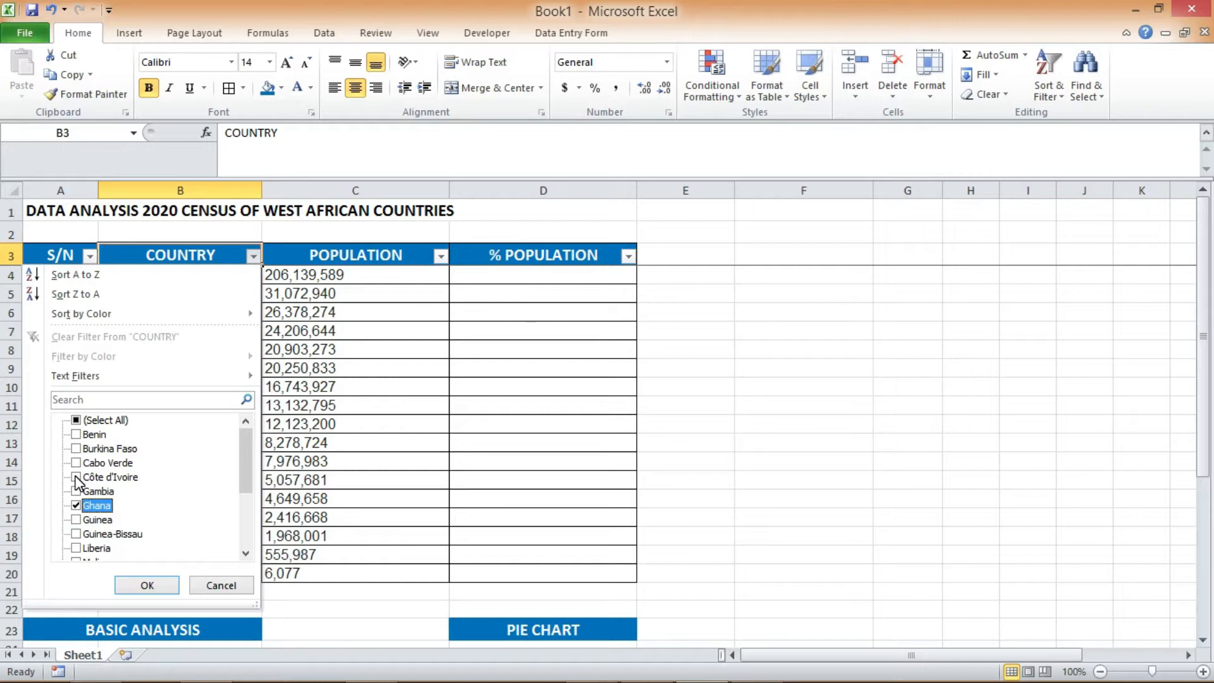
click(76, 478)
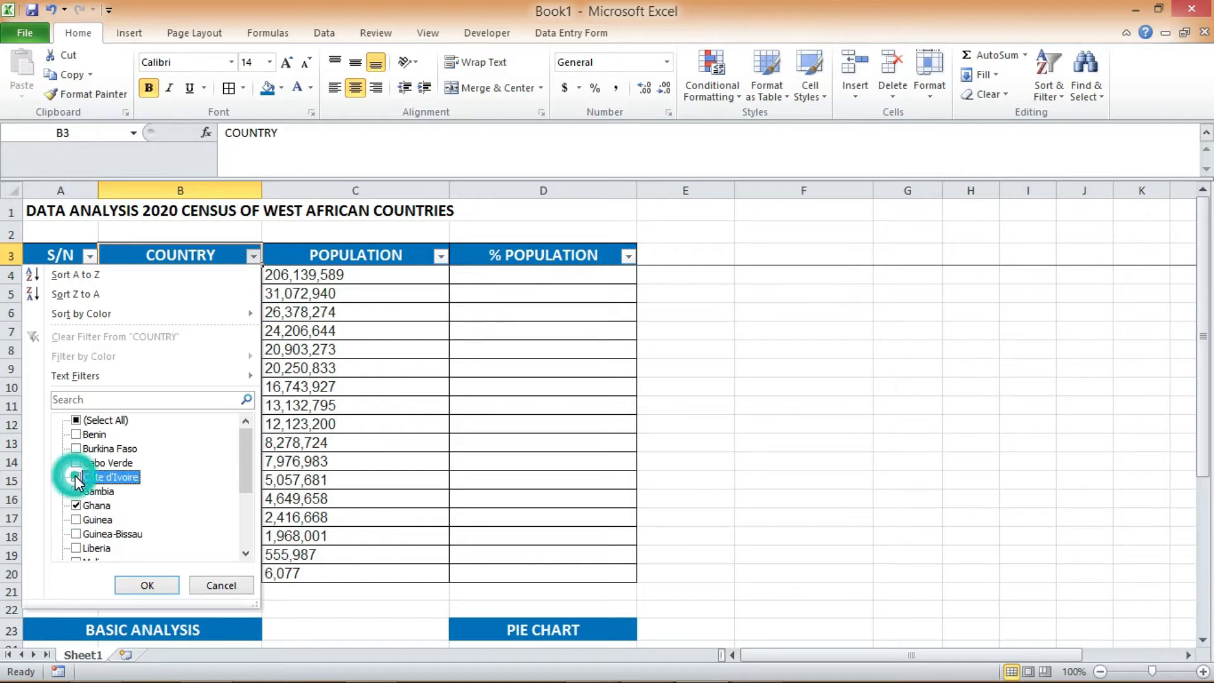
click(76, 549)
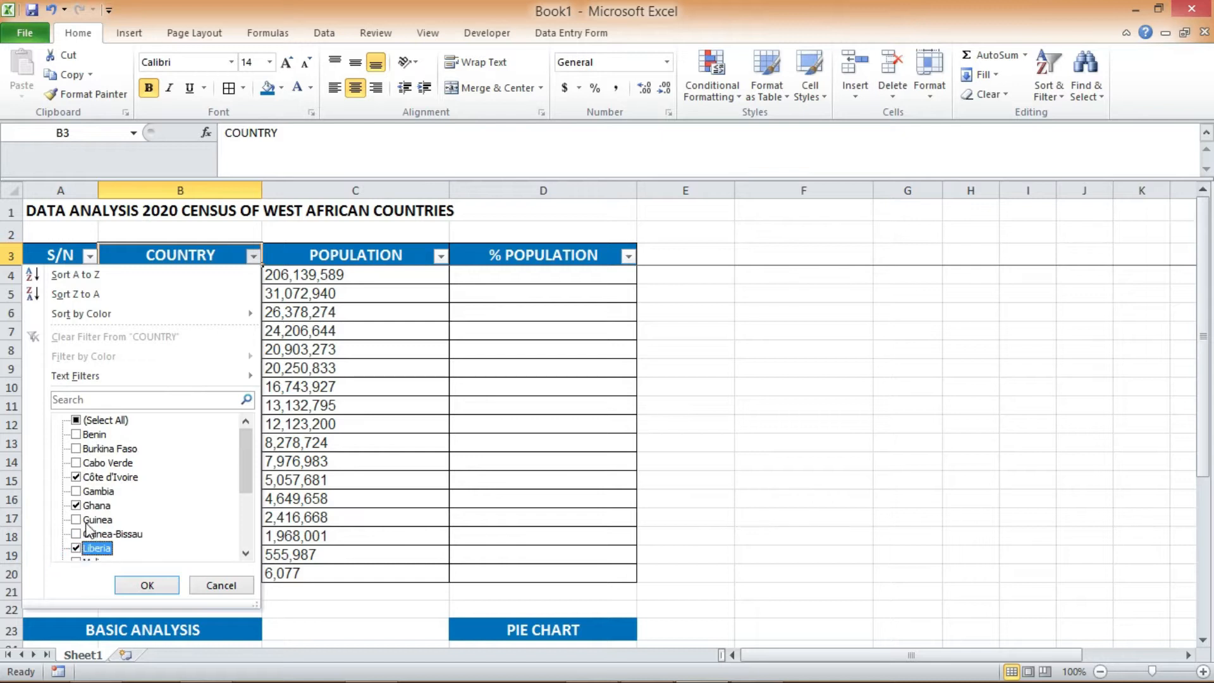
click(147, 583)
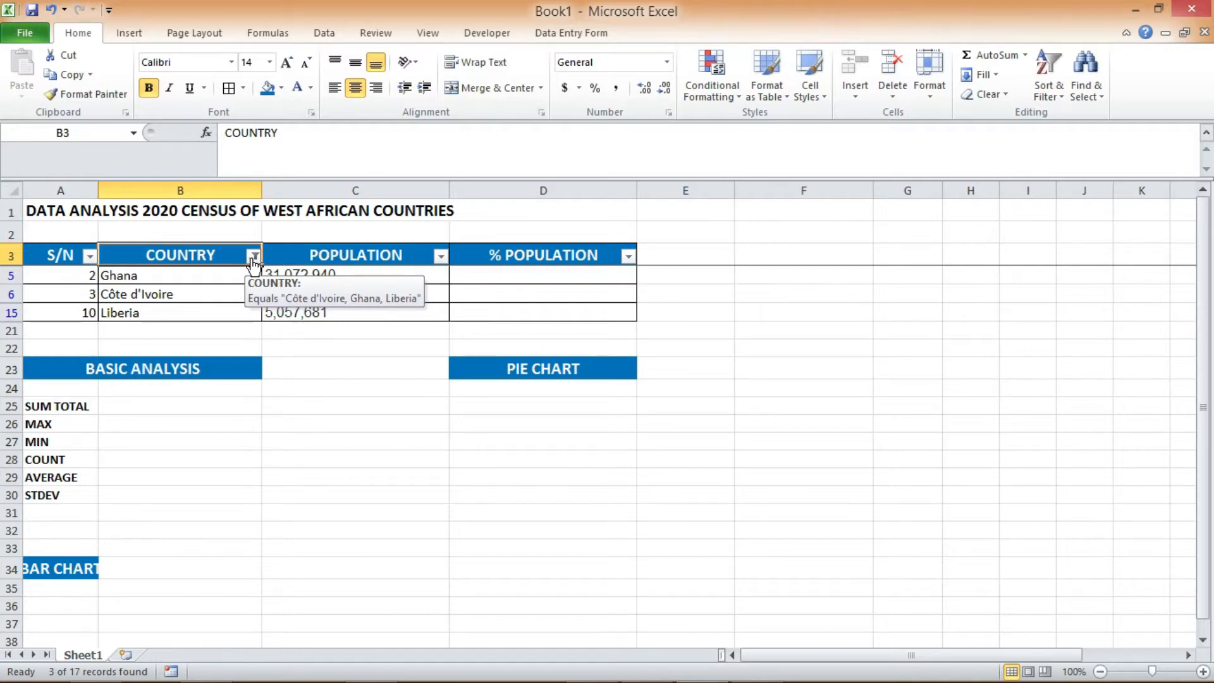
Change the COUNTRY filter to show only Nigeria and Togo.
click(253, 257)
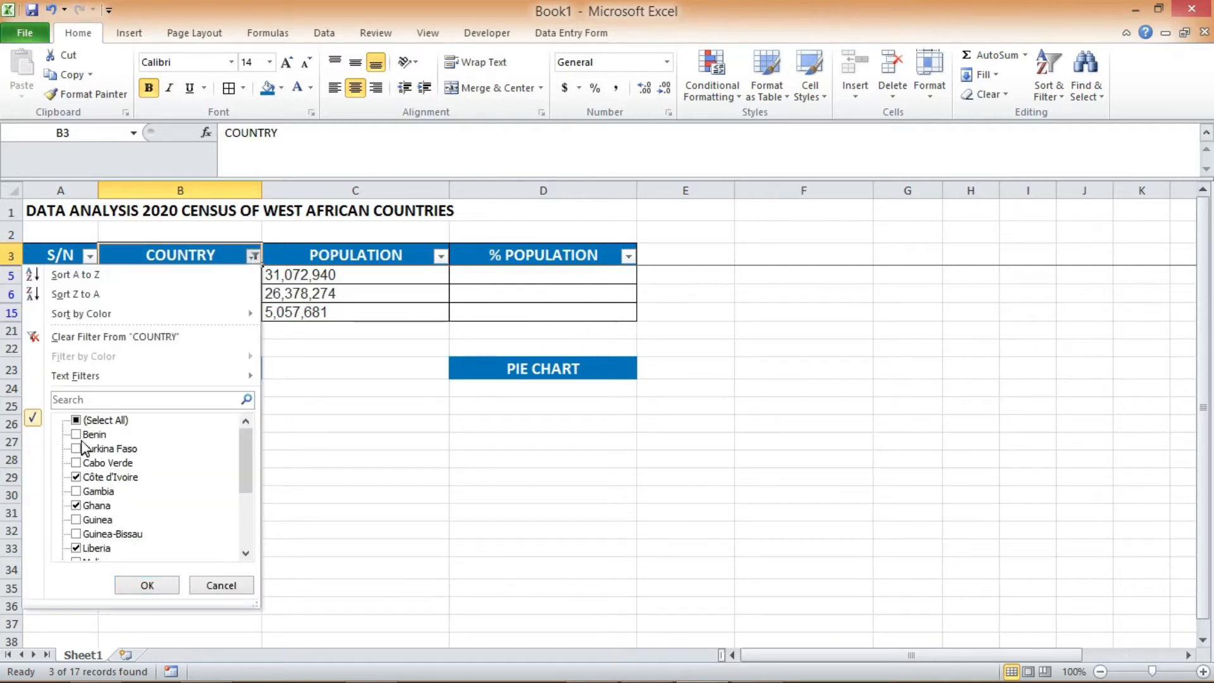
click(77, 421)
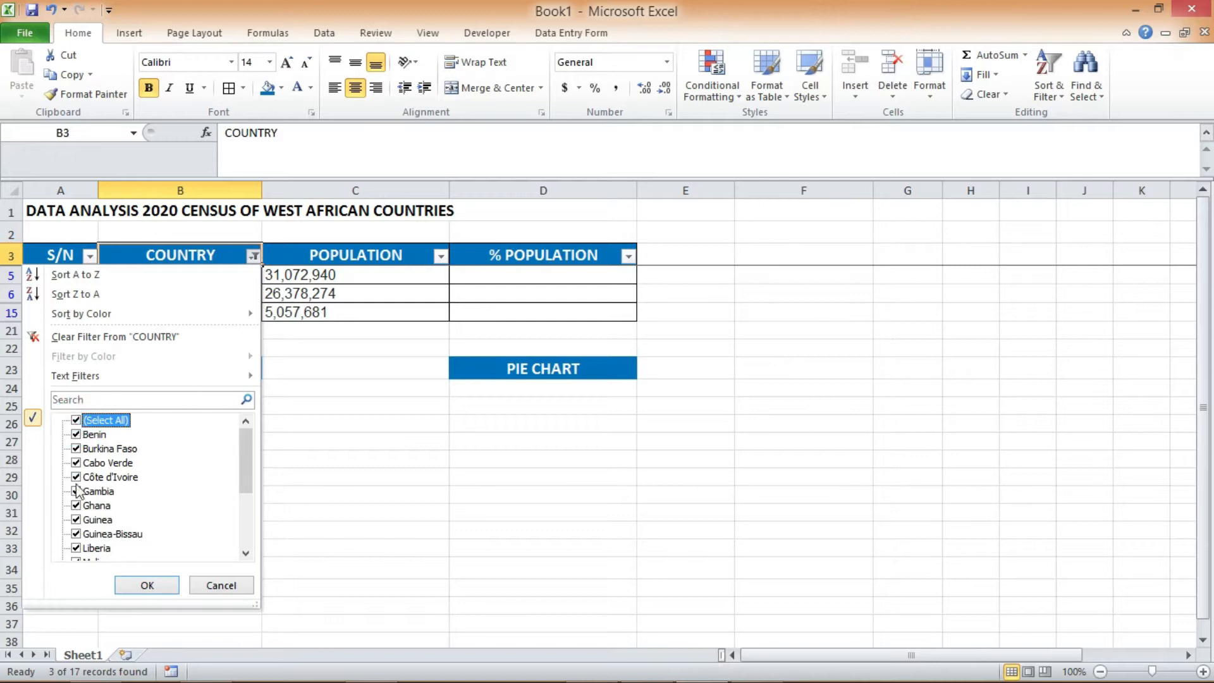
click(76, 420)
click(77, 421)
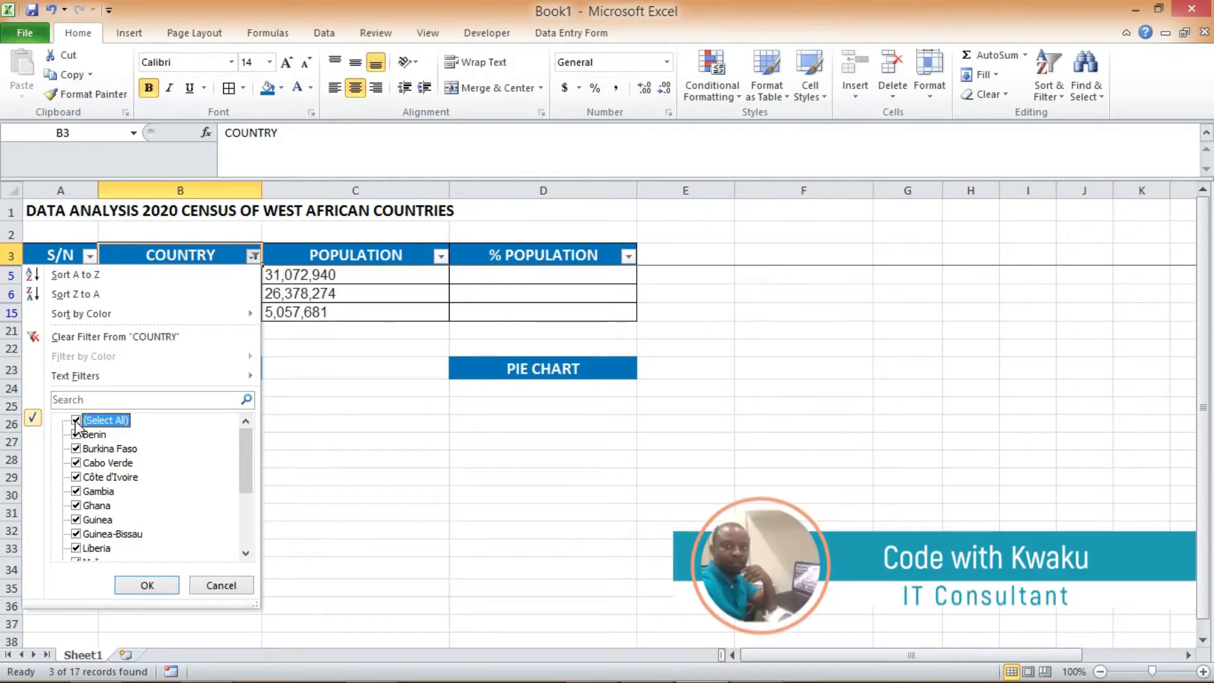
click(76, 421)
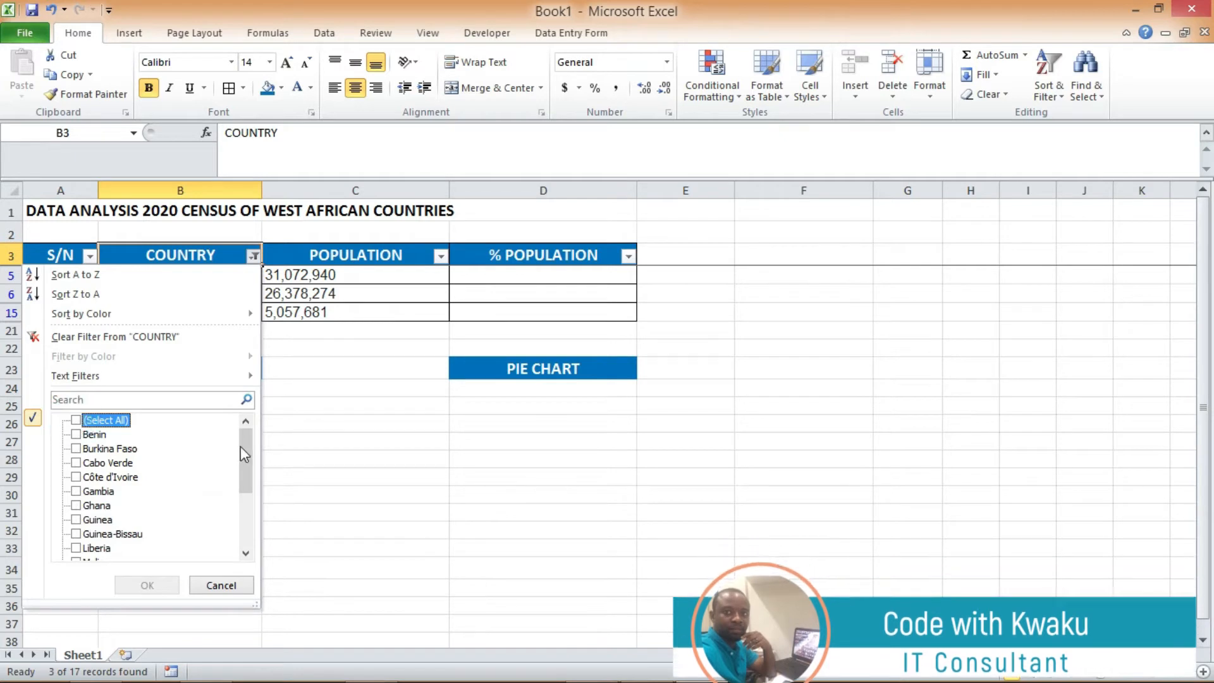
drag(246, 461, 246, 512)
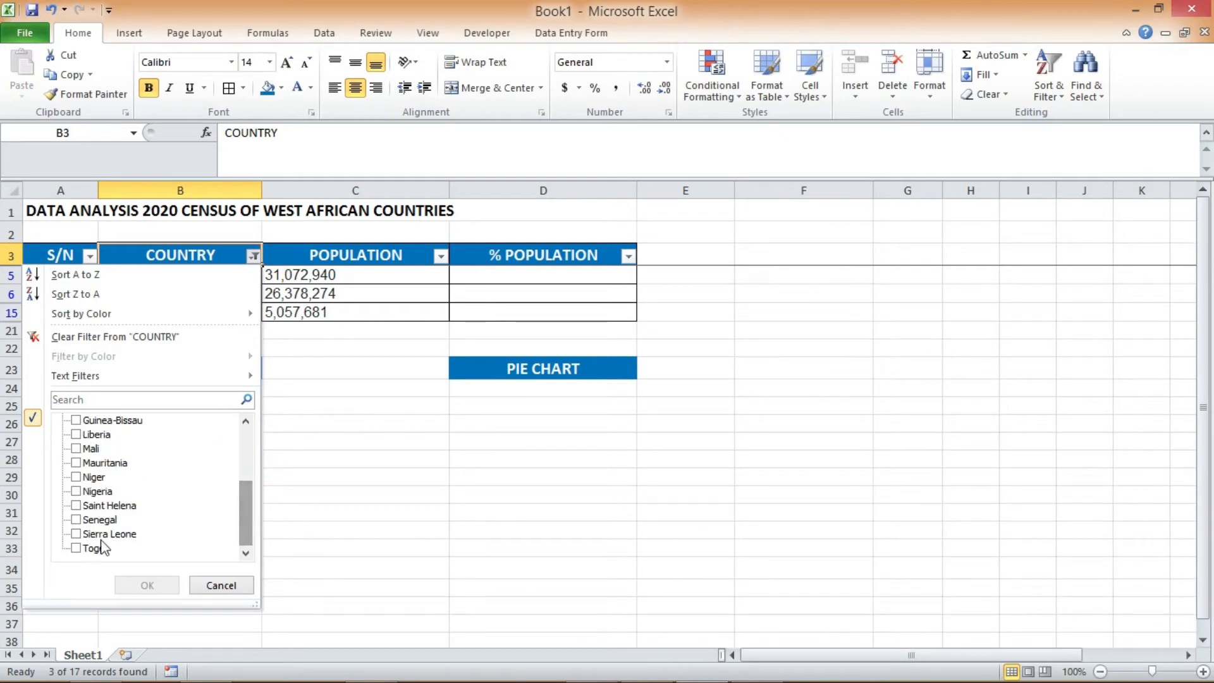
click(76, 548)
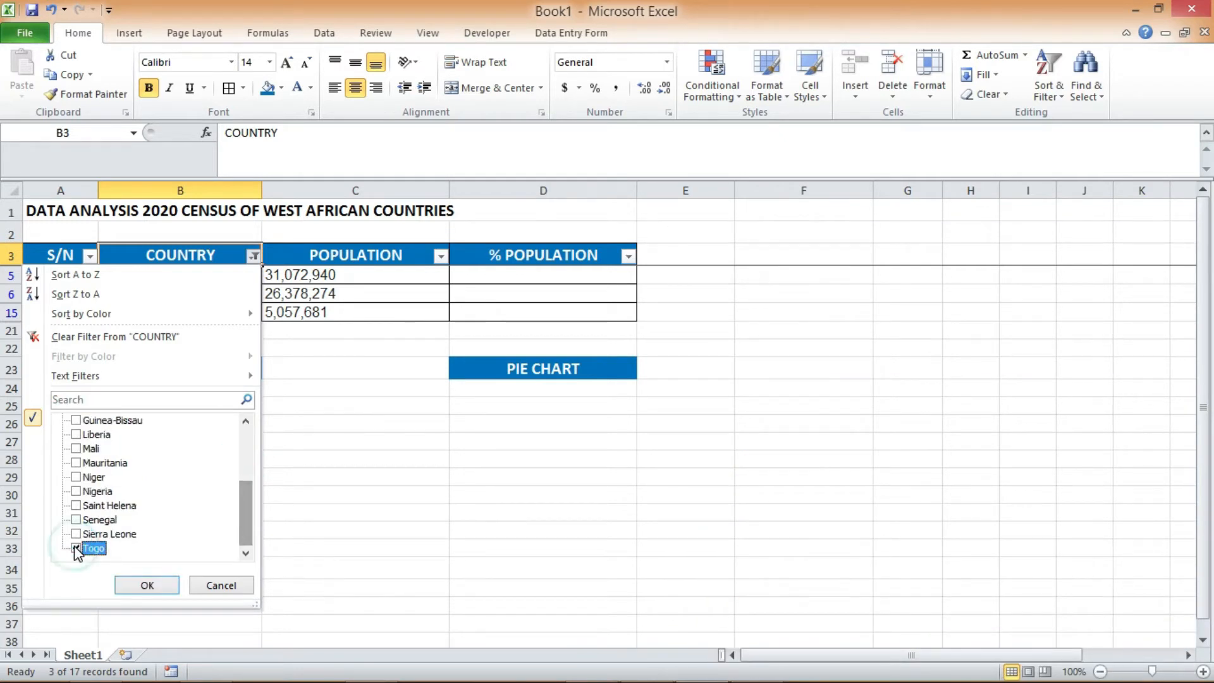
click(76, 491)
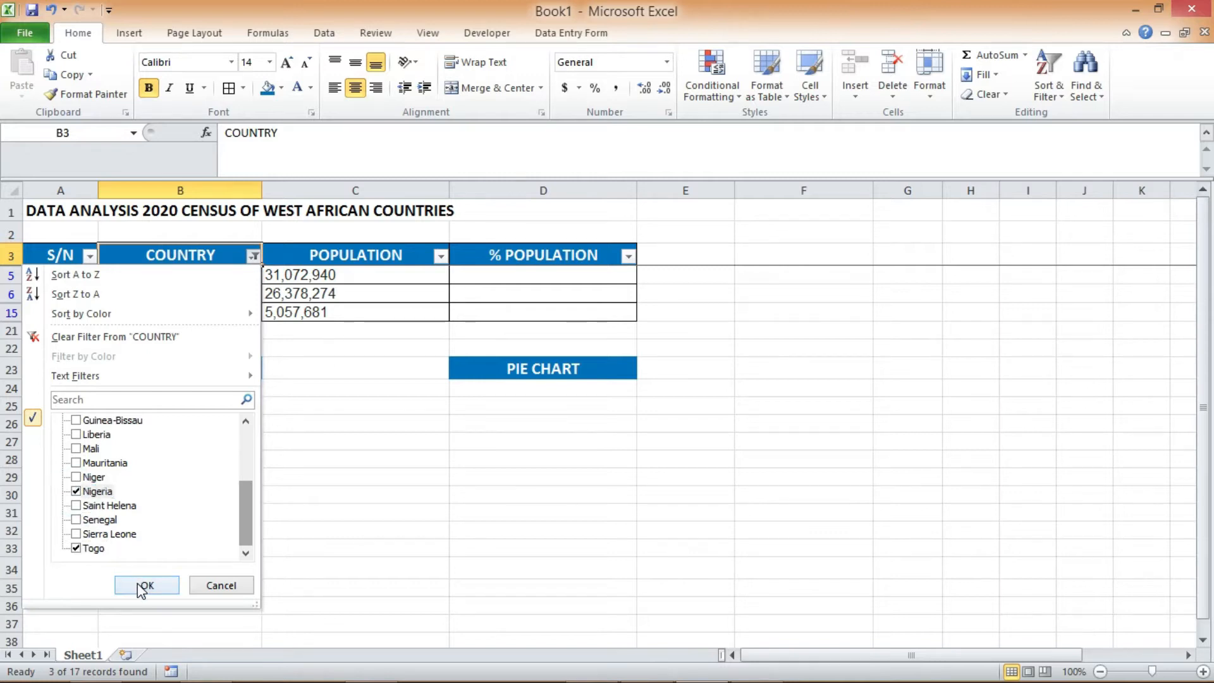
click(143, 586)
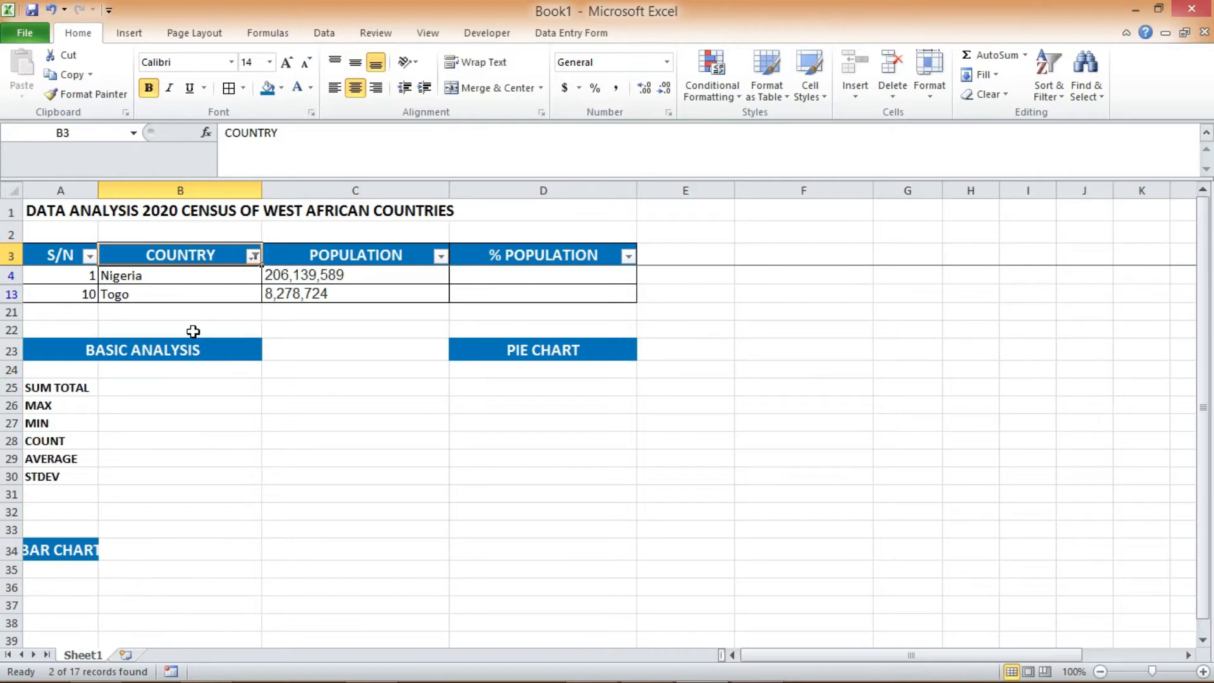
Reset the COUNTRY filter to include all countries.
click(253, 256)
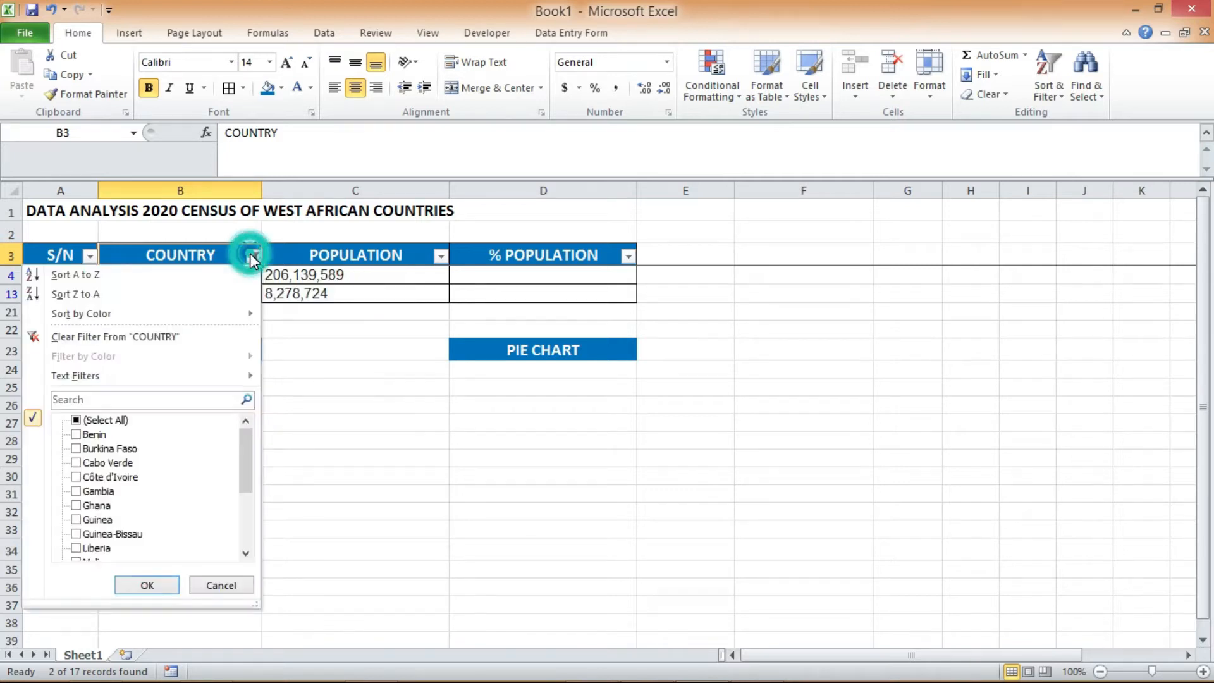
click(77, 420)
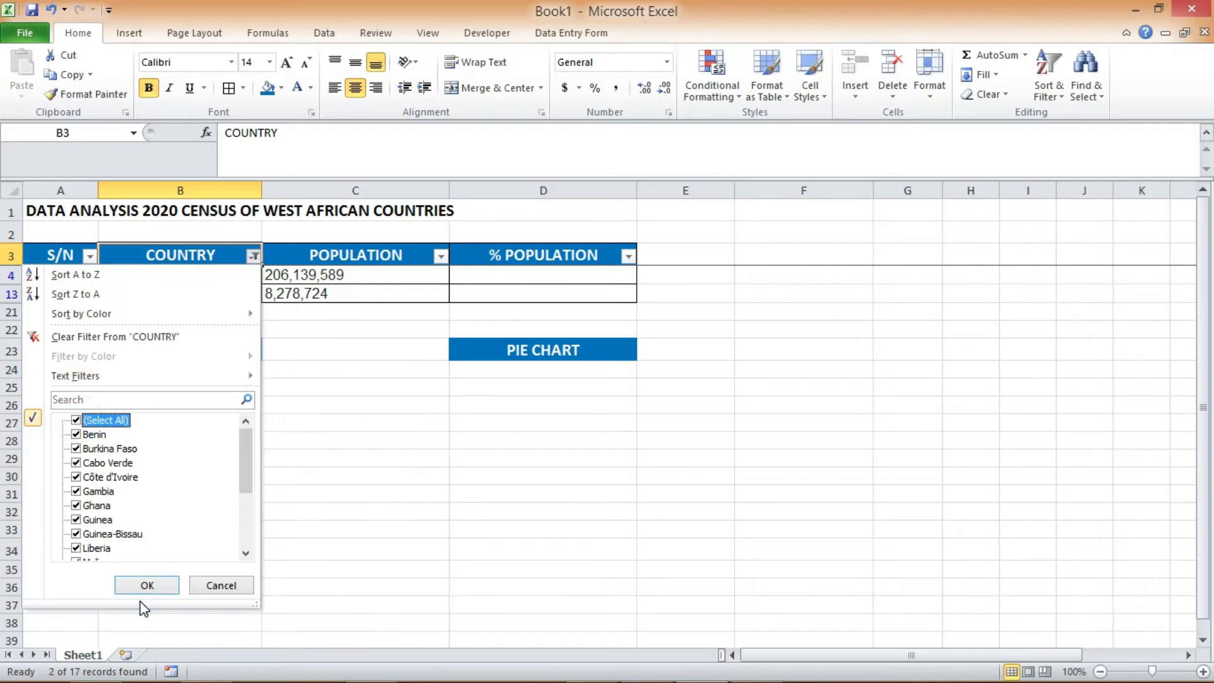
click(148, 585)
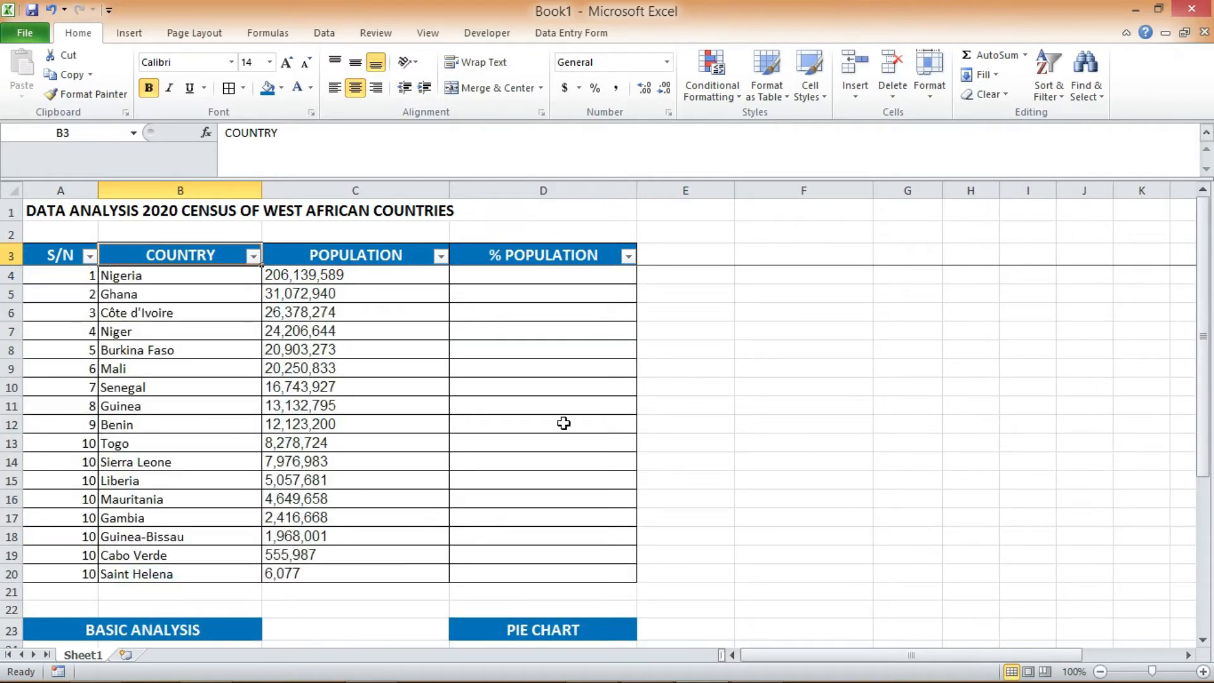
Move the BASIC ANALYSIS block from A23:B30 to the area beside the population table, starting at cell F3.
drag(1206, 342, 1206, 450)
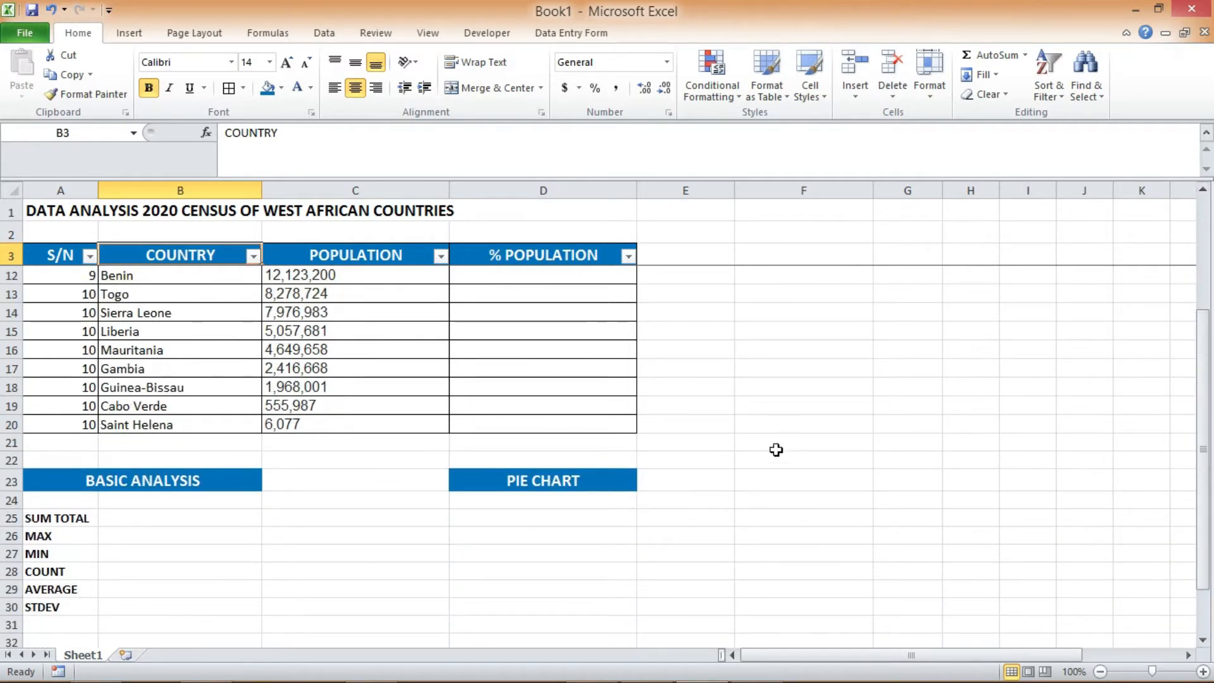
click(69, 482)
drag(70, 482, 69, 604)
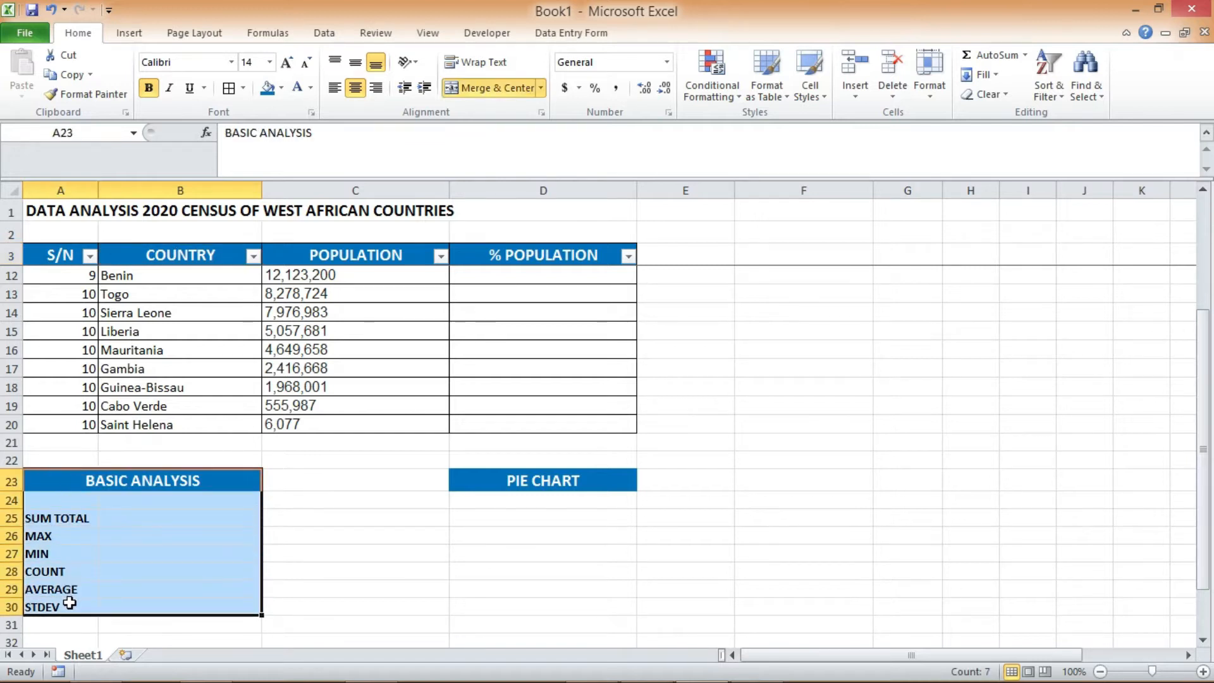
key(ctrl+c)
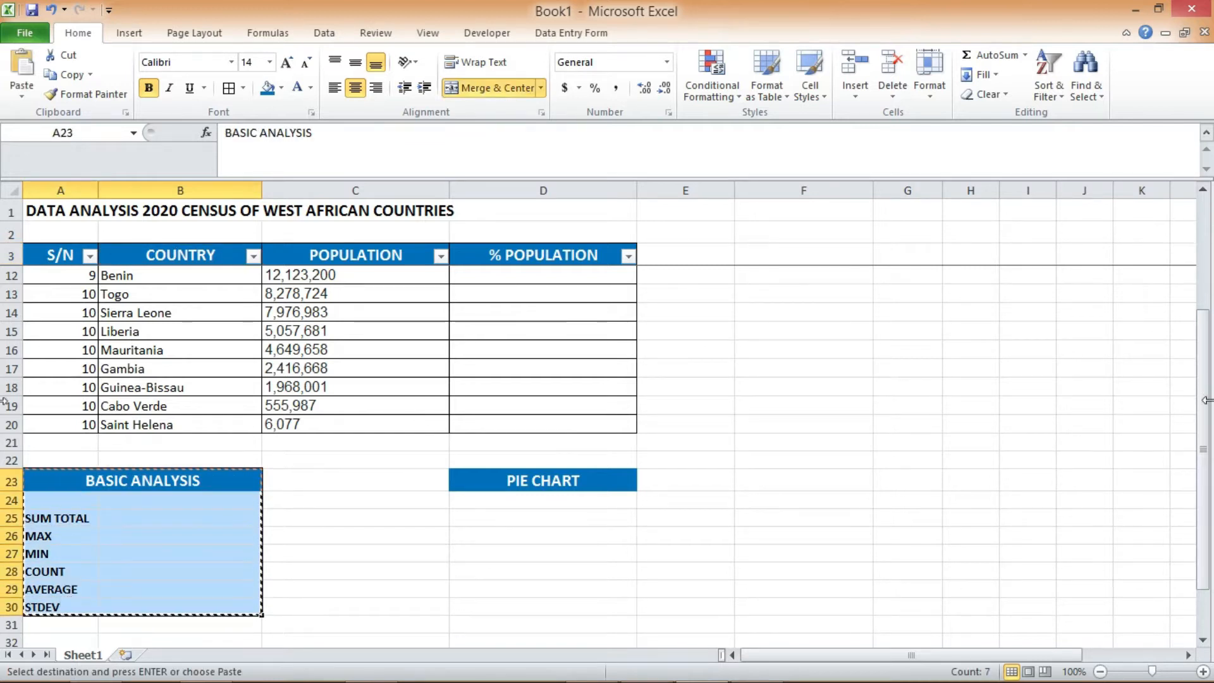
drag(1204, 421, 1204, 415)
click(762, 255)
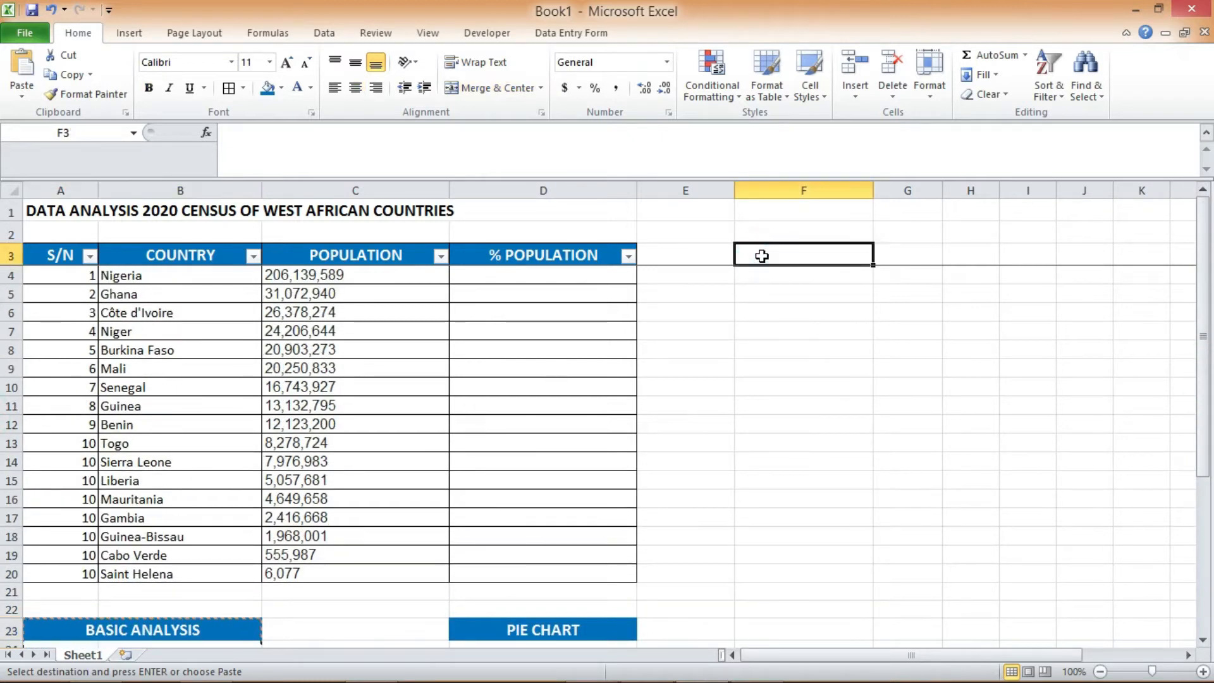
key(Return)
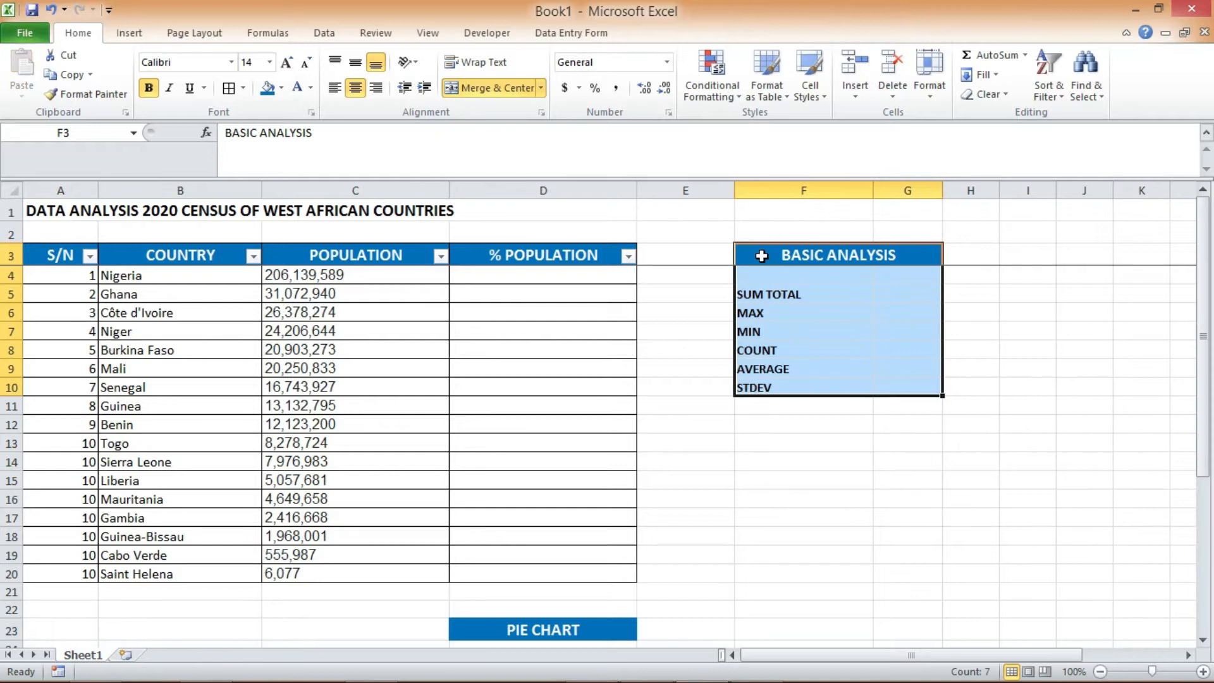
click(849, 294)
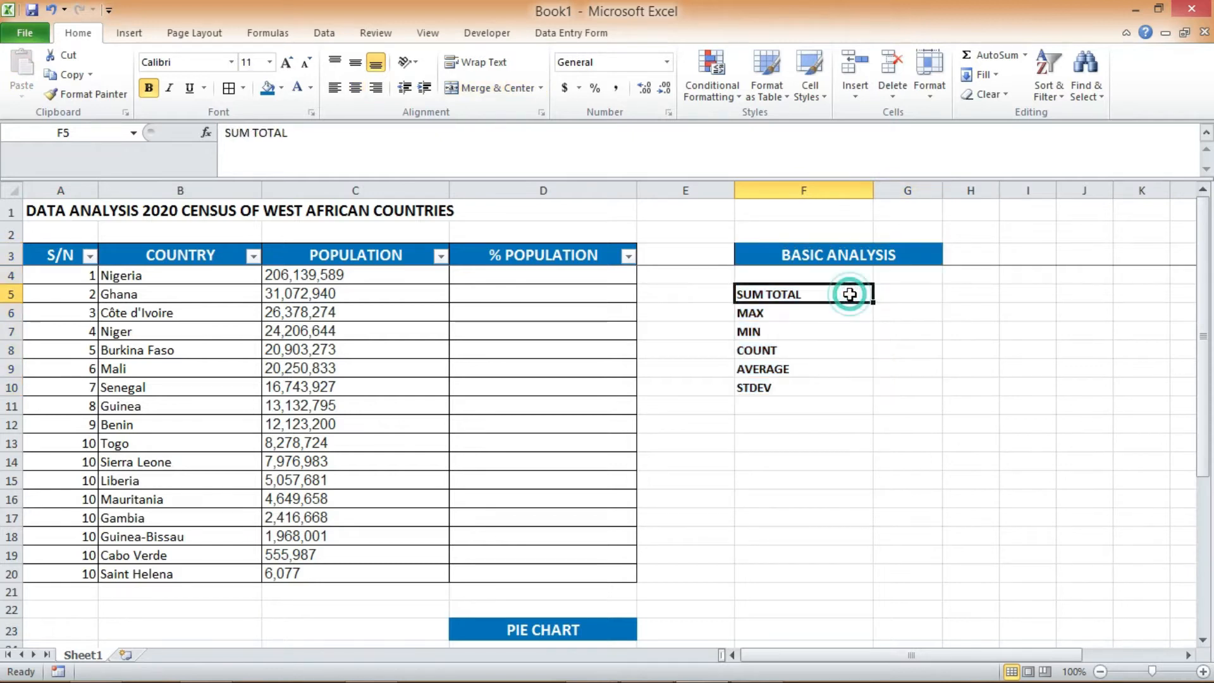
click(896, 293)
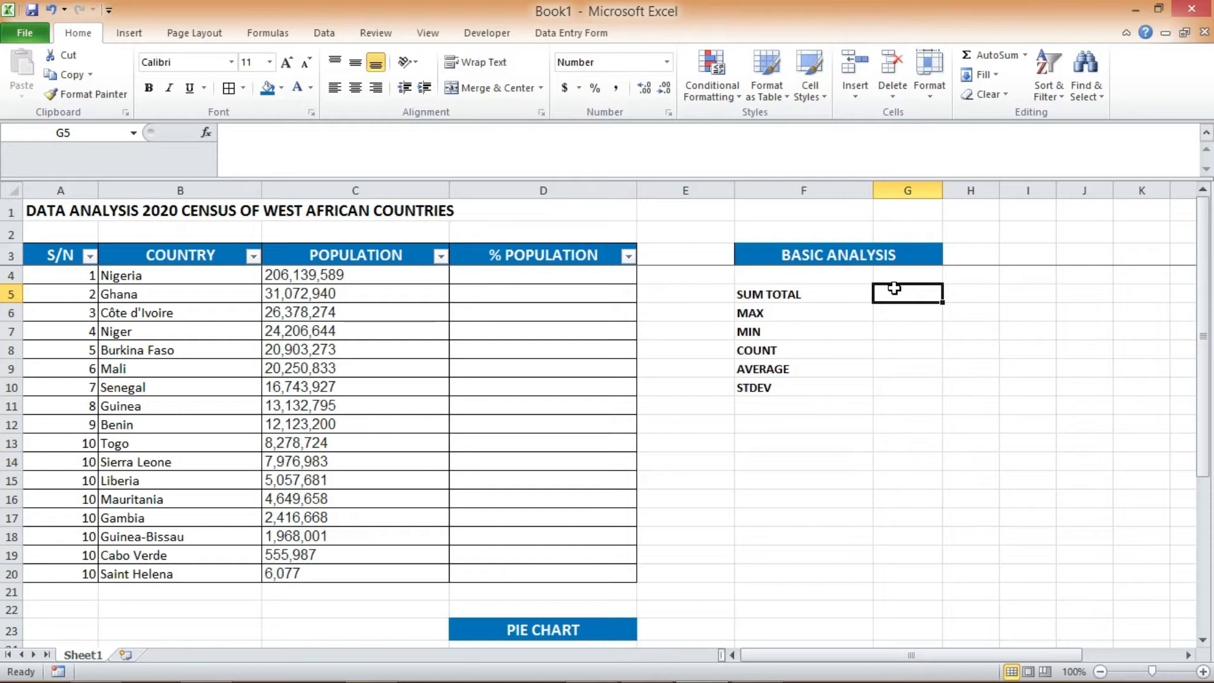
text(SUM)
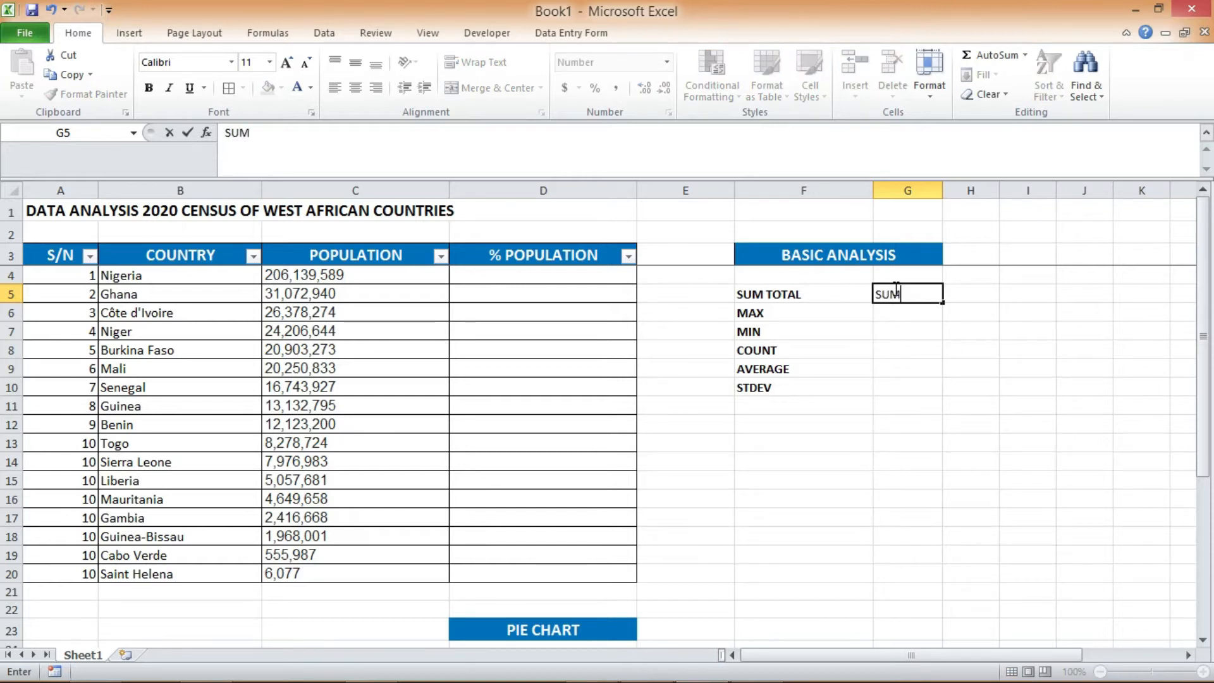
key(Left)
key(Left)
key(Left)
Calculate the total population in G5 beside SUM TOTAL with the formula =SUM(C4:C20).
click(894, 289)
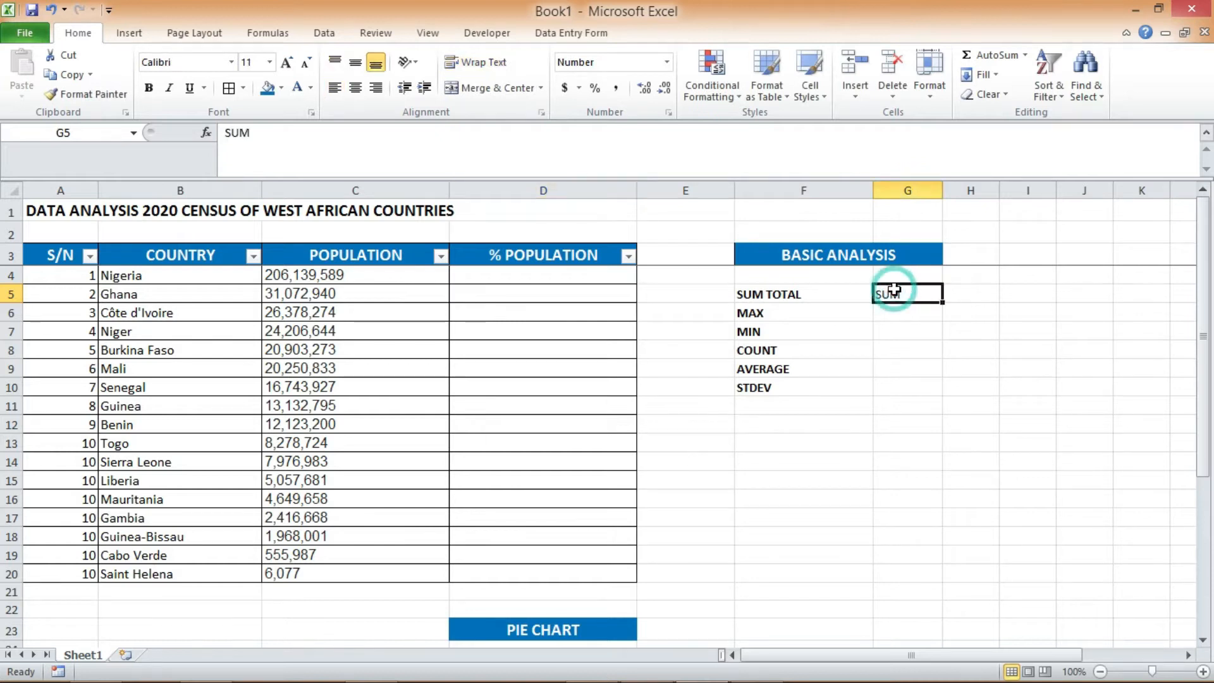
text(=)
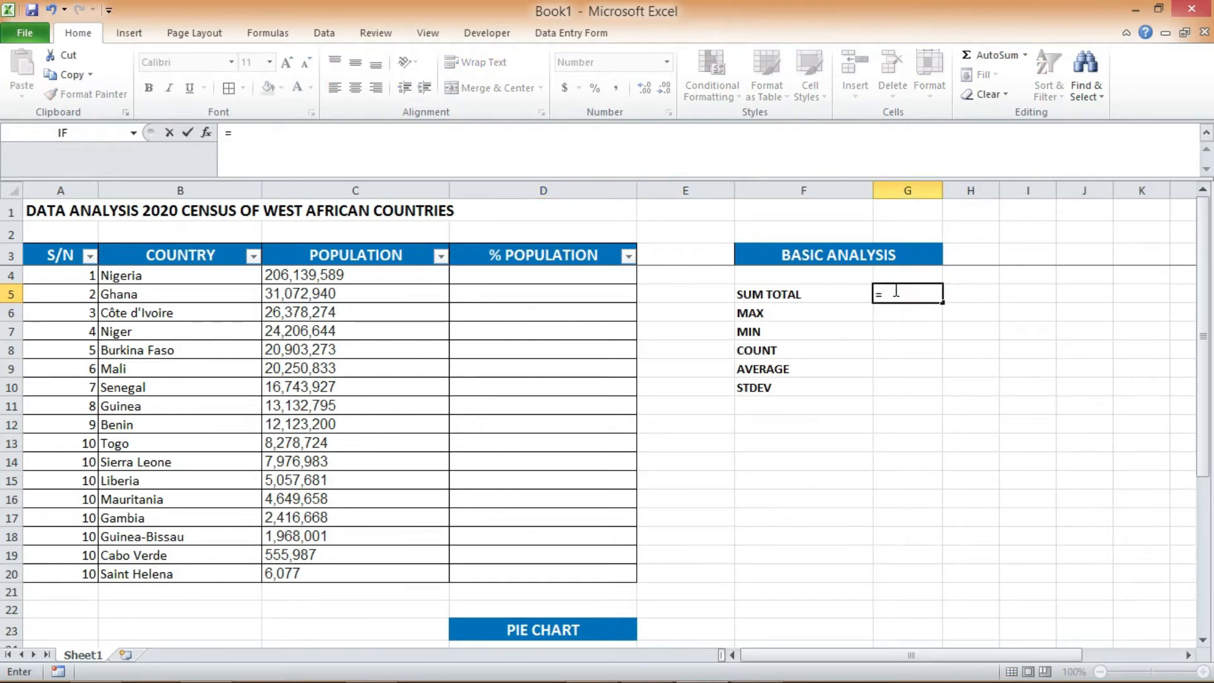
text(SUM)
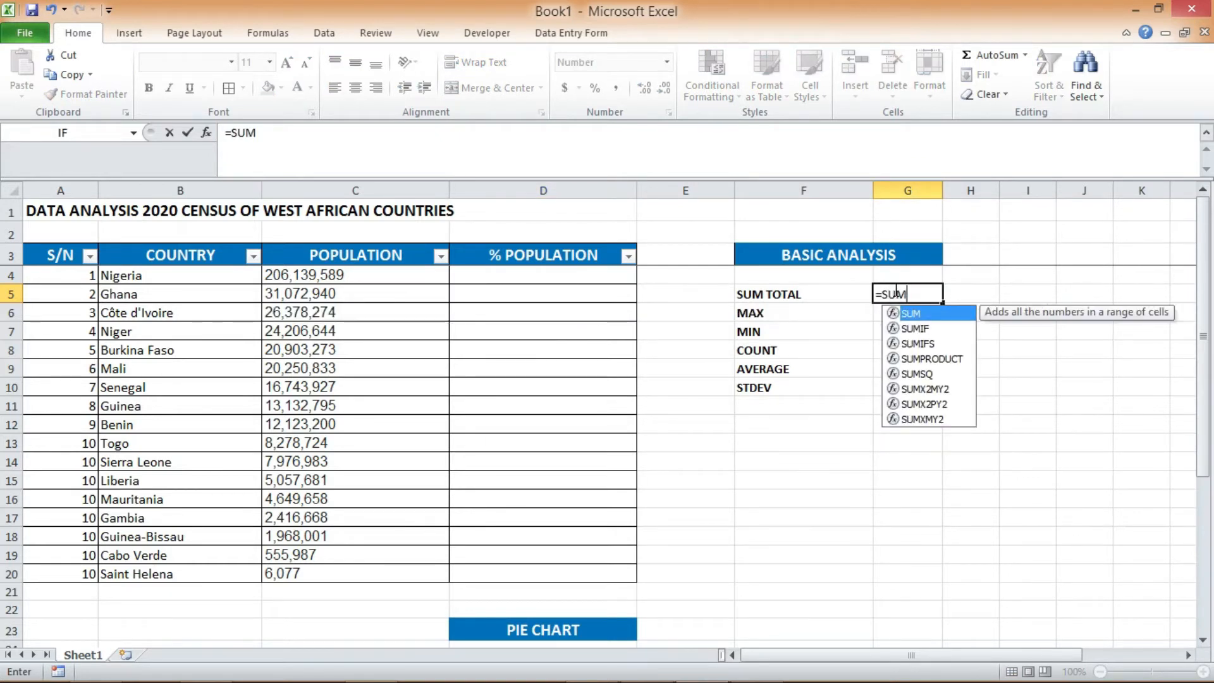
text(()
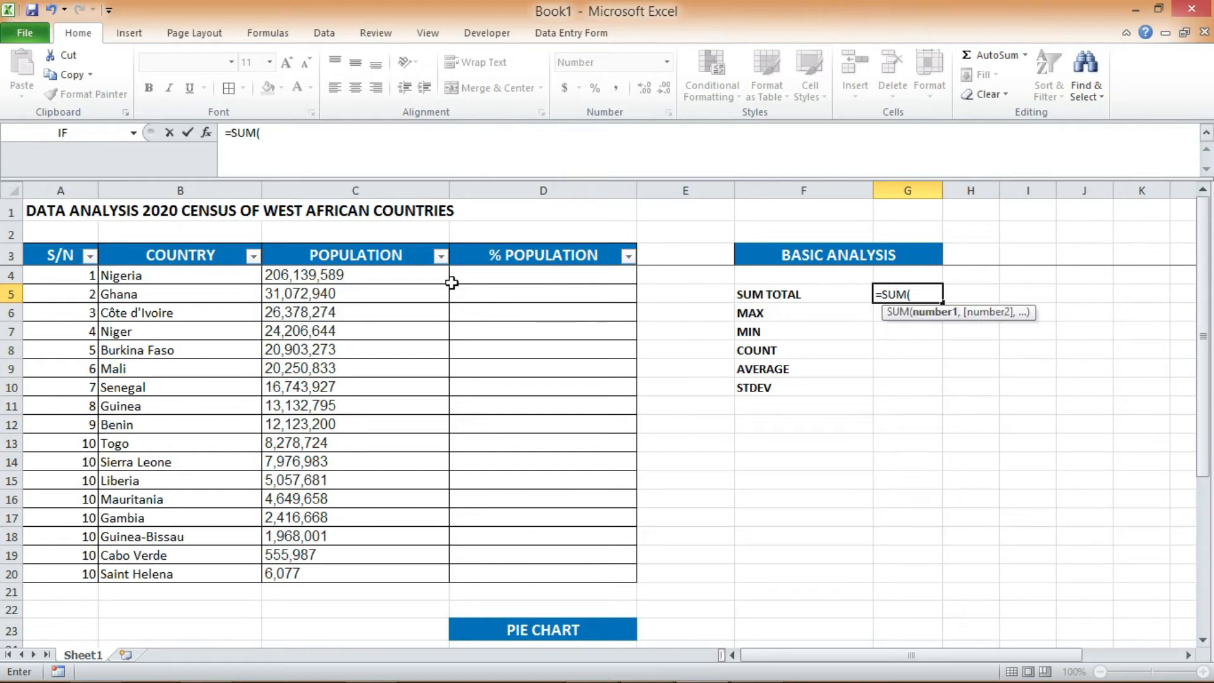
drag(372, 271, 353, 568)
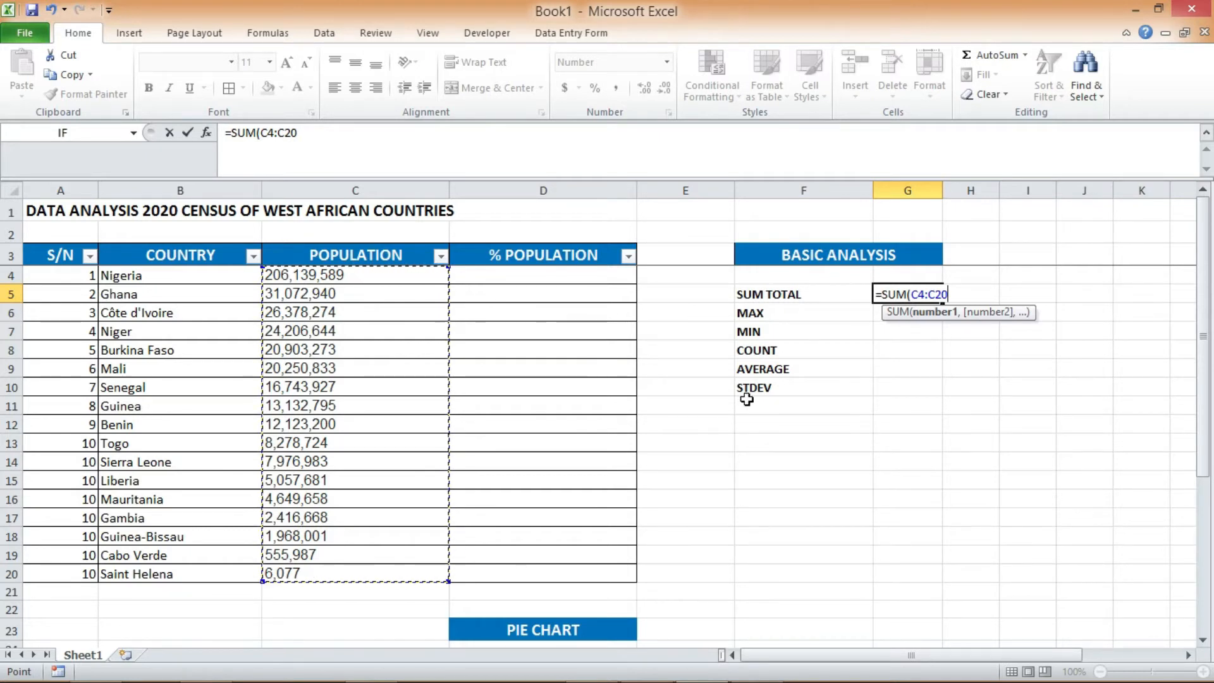
text())
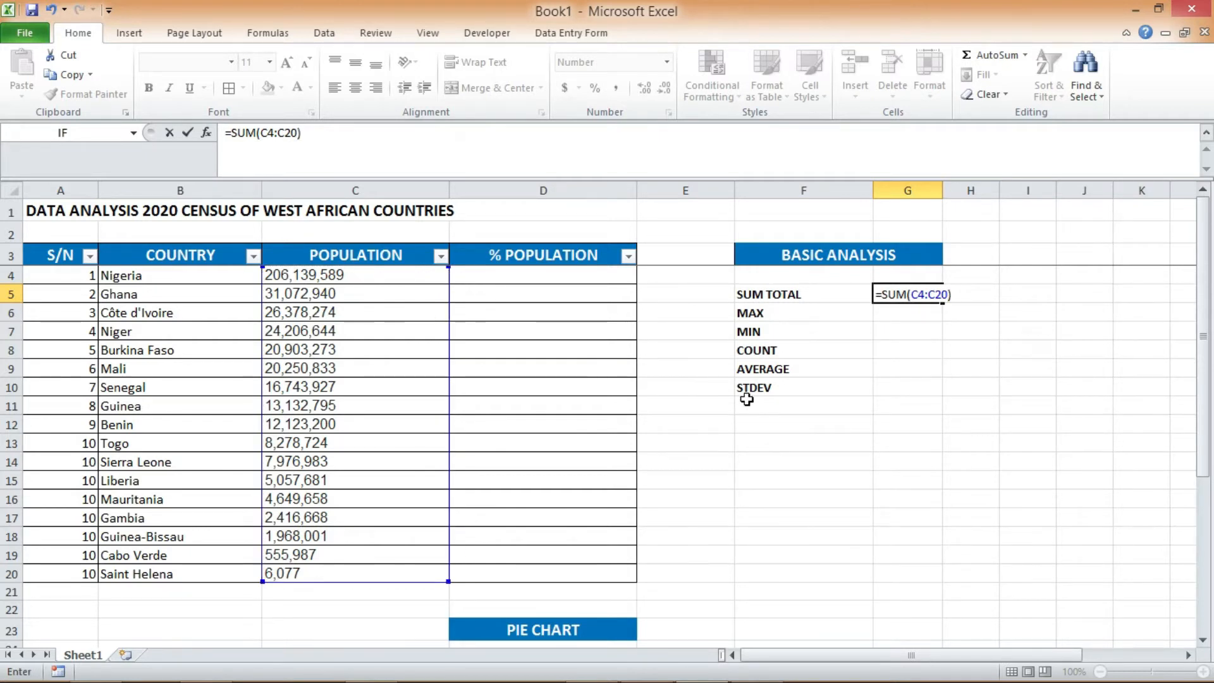
key(Return)
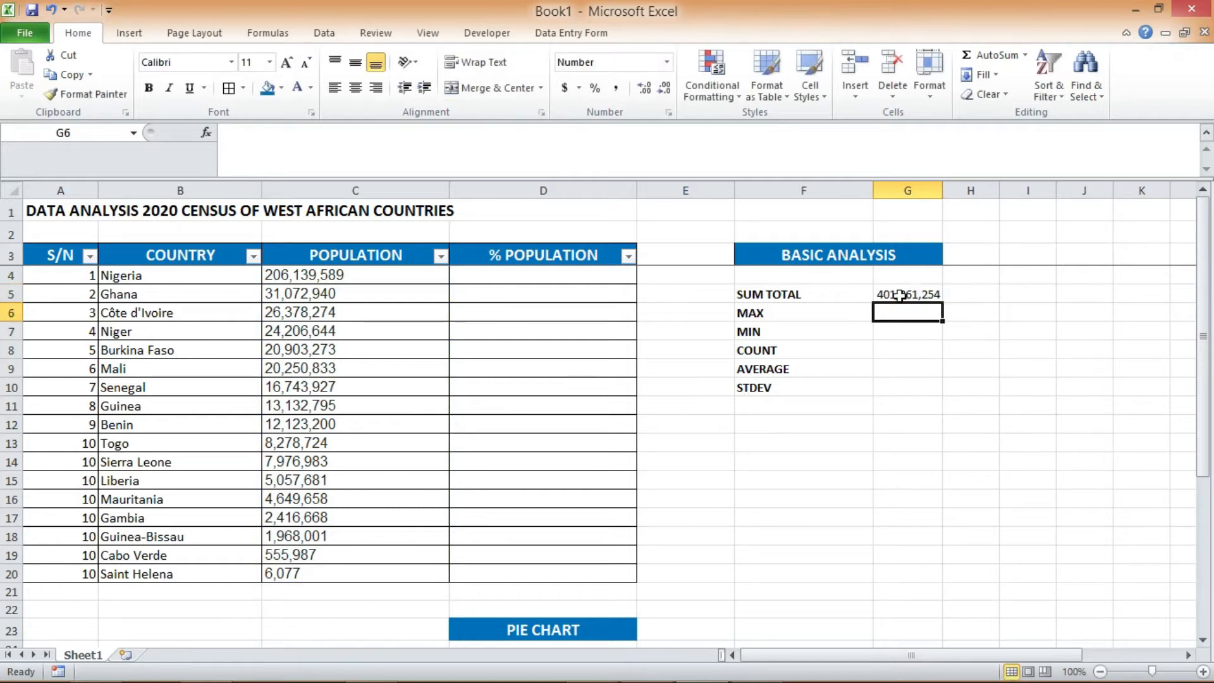
click(942, 184)
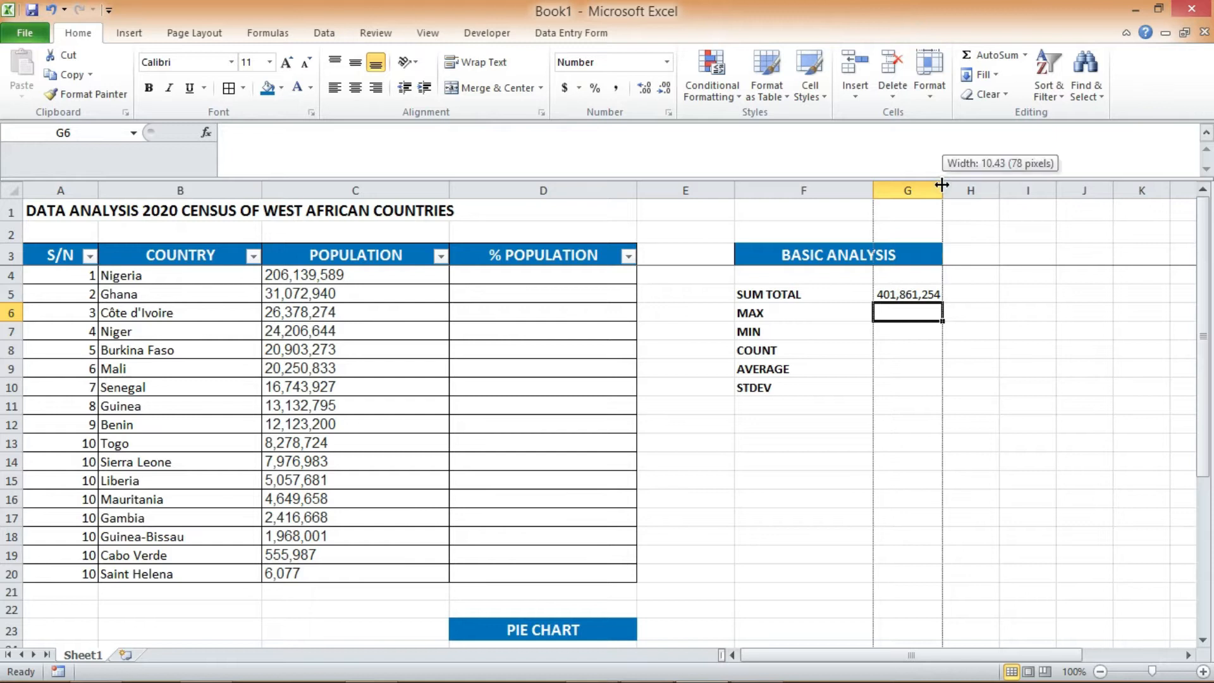
click(905, 294)
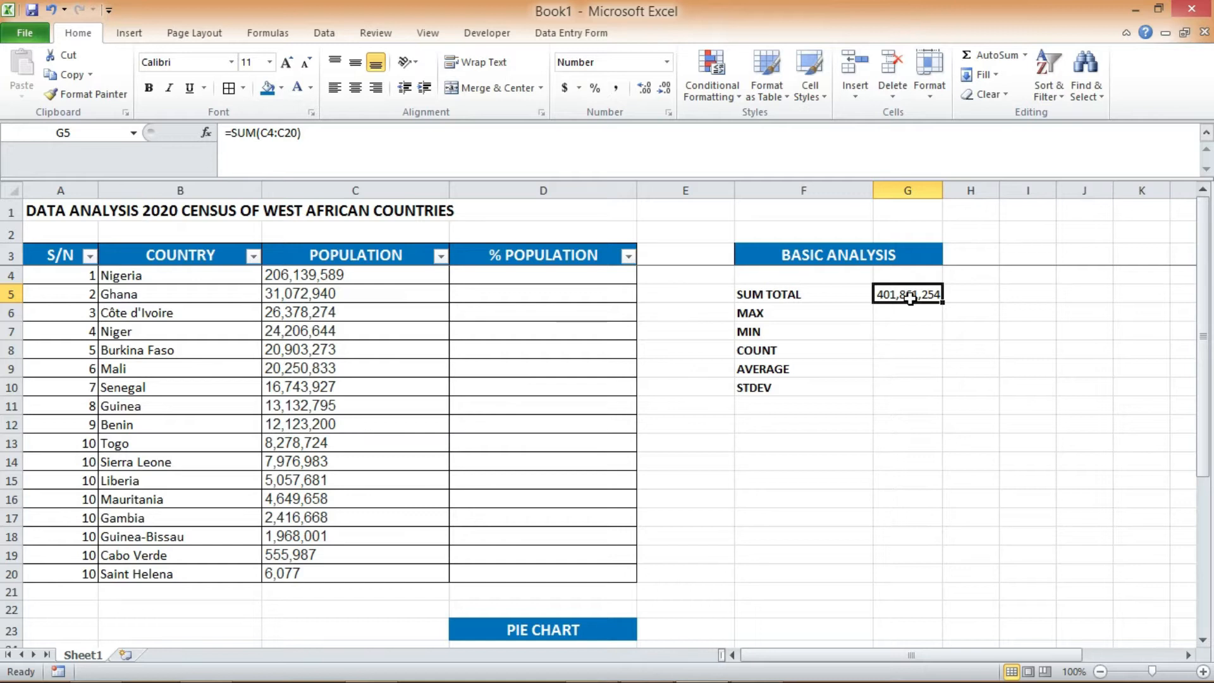
Find the largest population in G6 beside MAX with the formula =MAX(C4:C20).
click(827, 313)
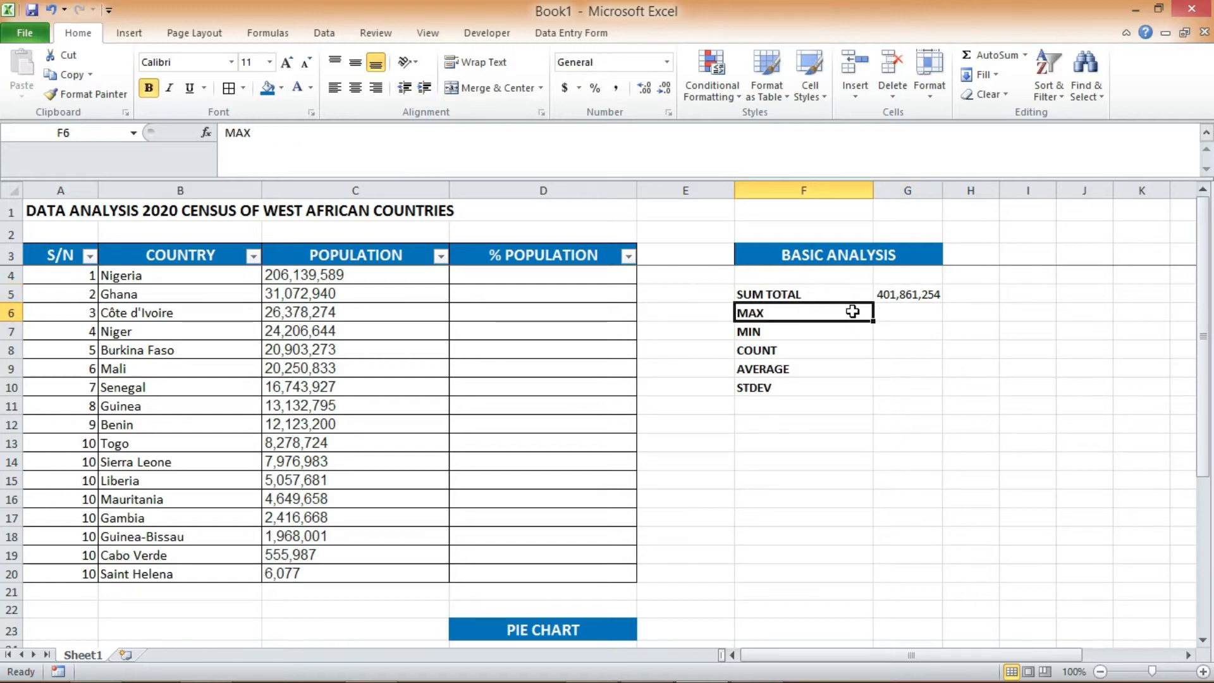
click(897, 313)
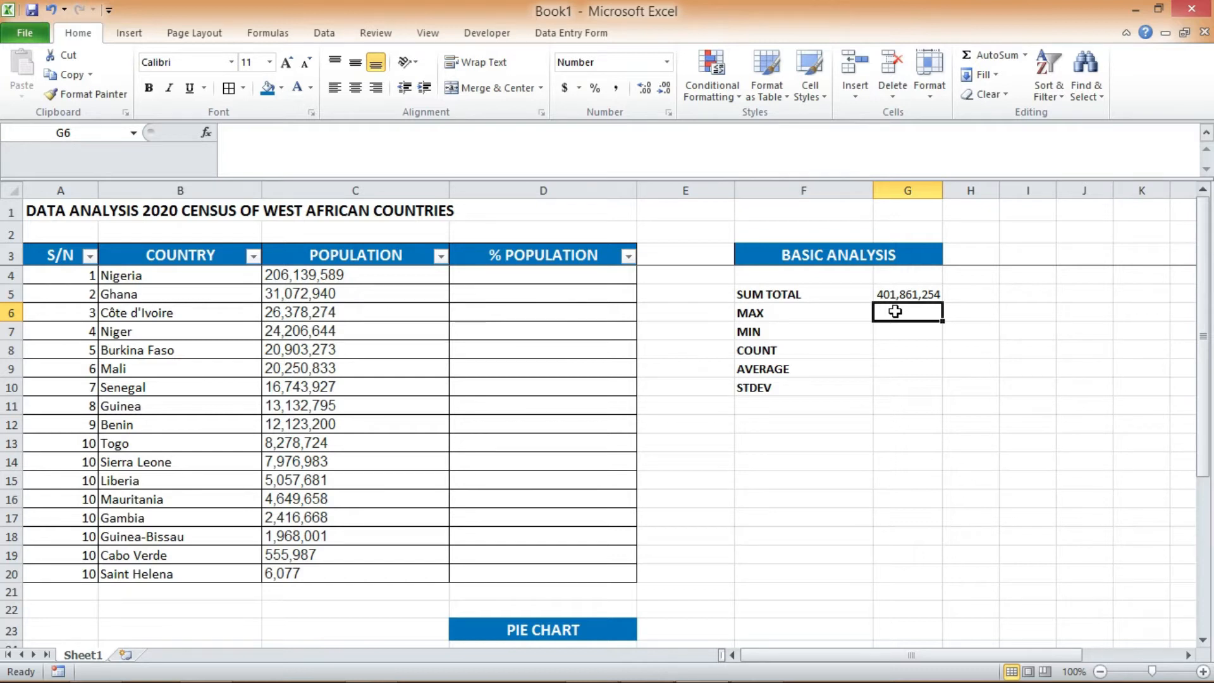
text(=)
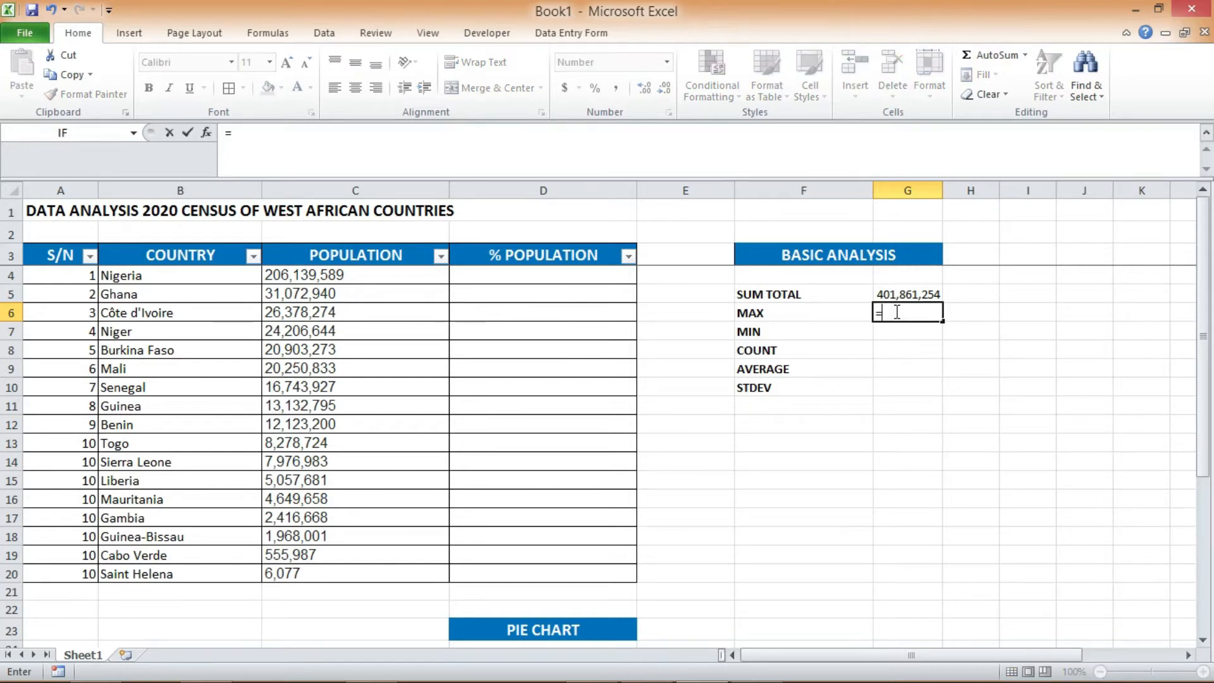
text(MA)
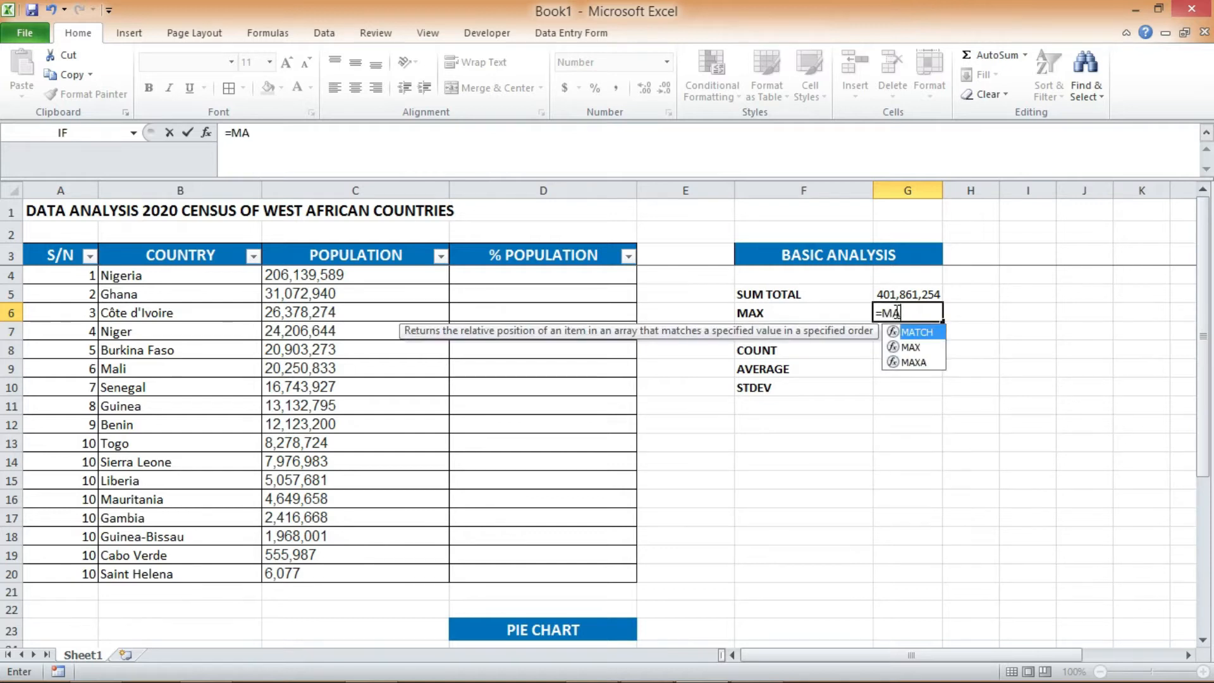
text(X()
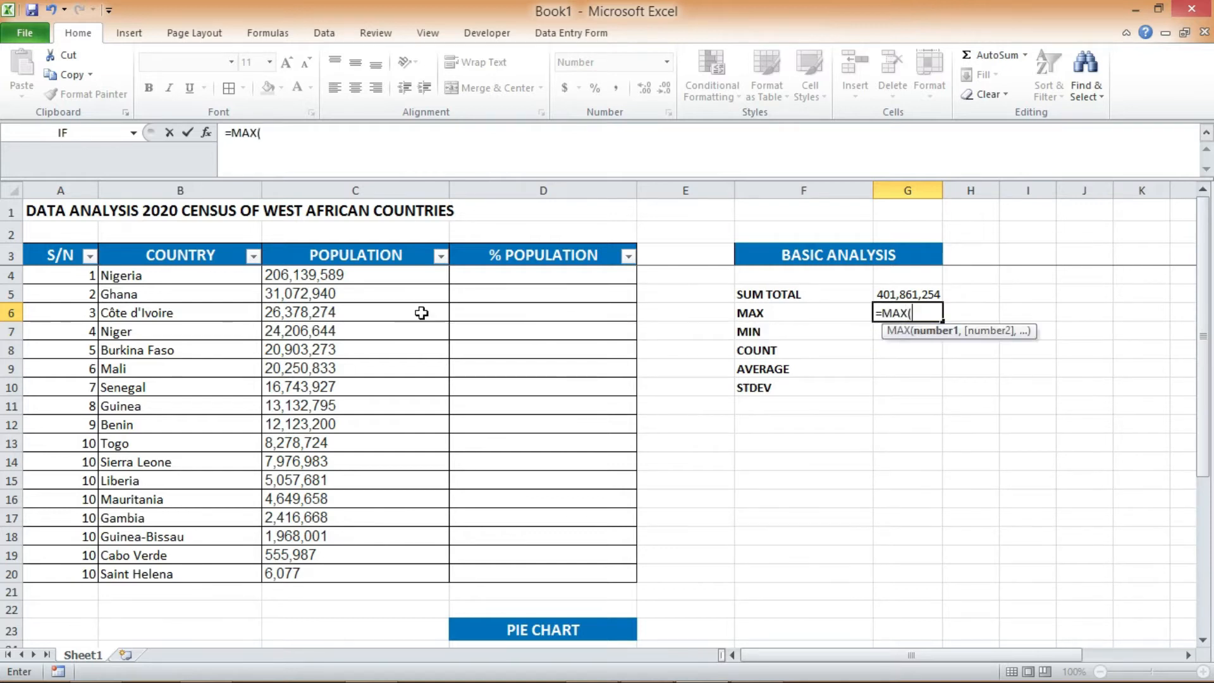
click(355, 276)
drag(354, 276, 344, 567)
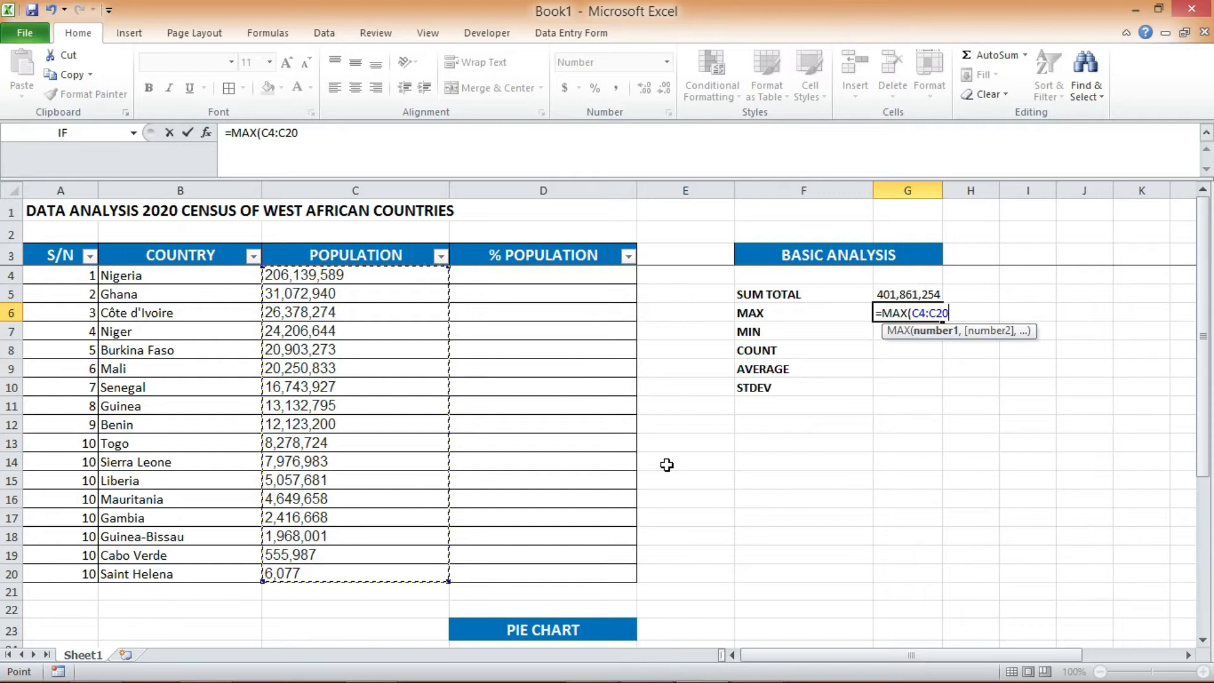
text())
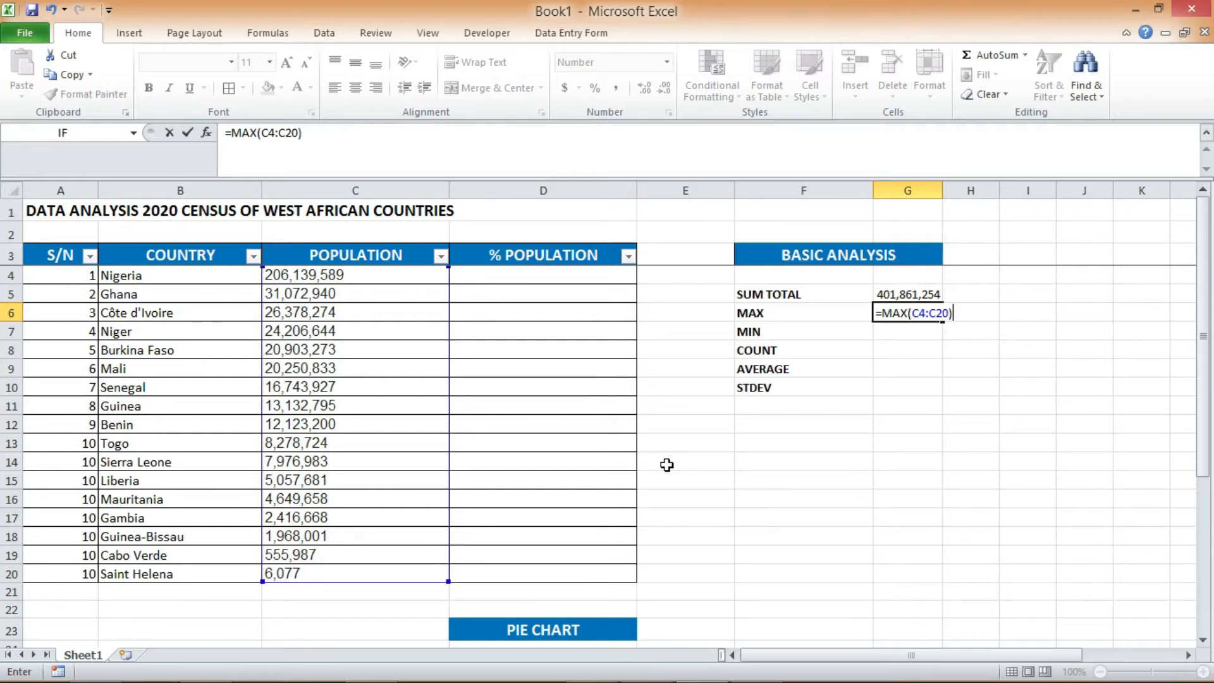
key(Return)
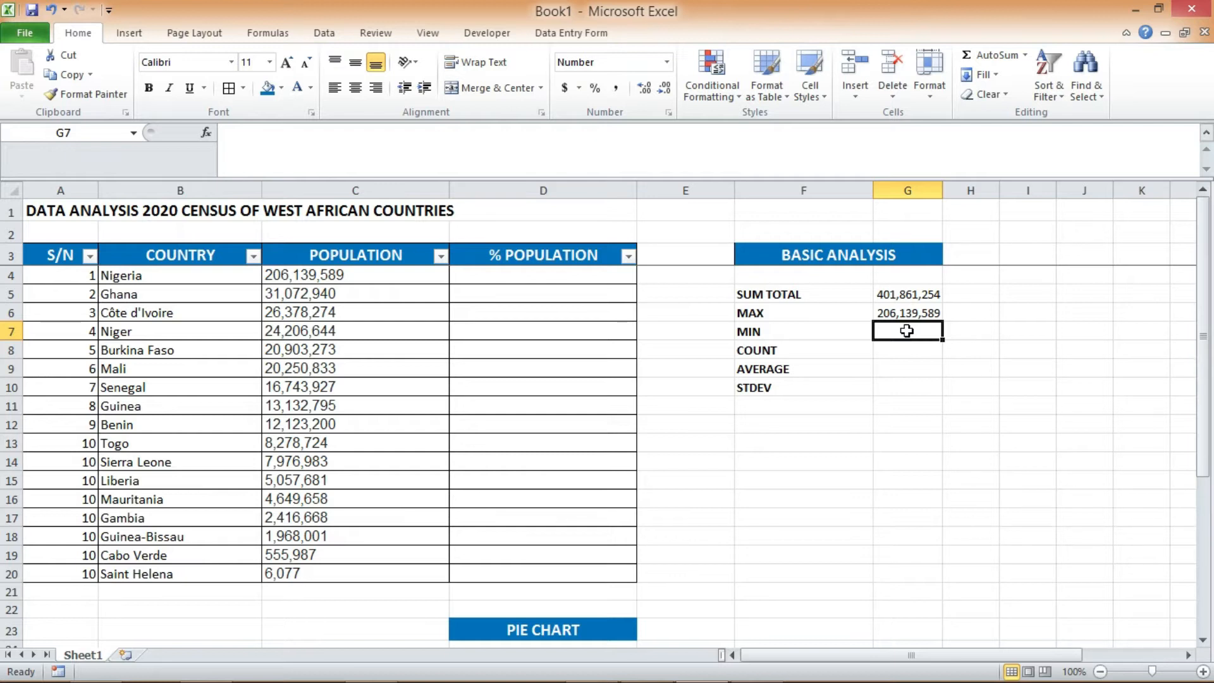
Find the smallest population in G7 beside MIN with the formula =MIN(C4:C20).
text(=)
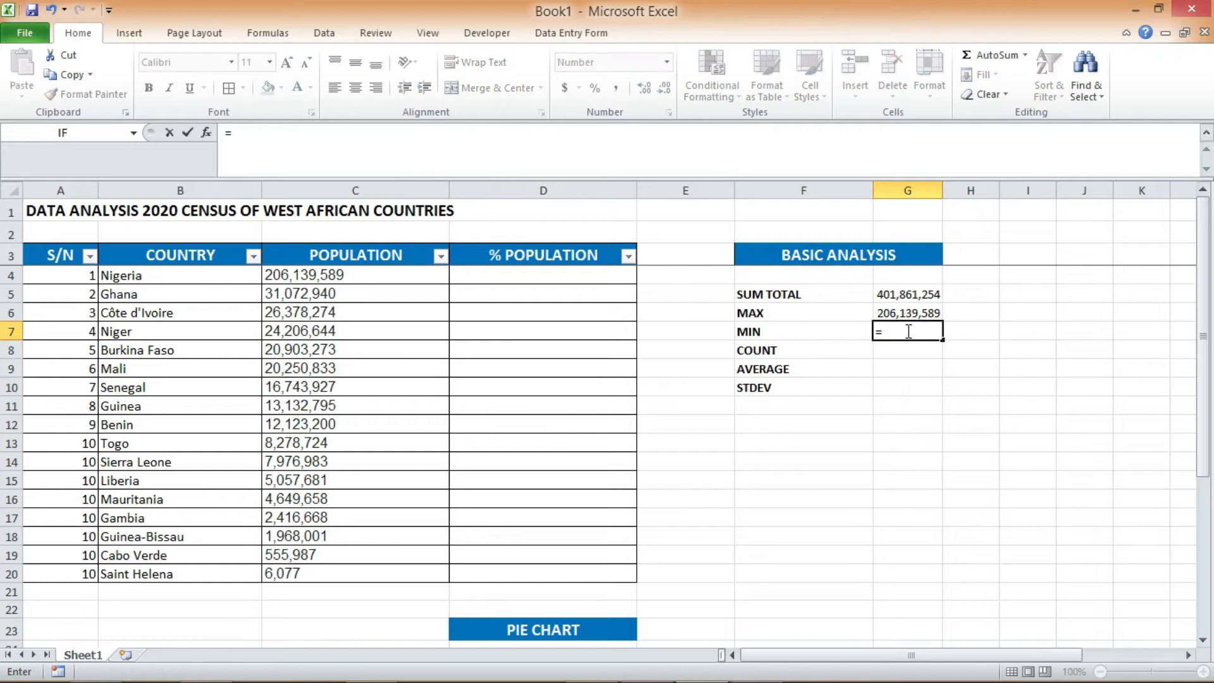
text(MIN)
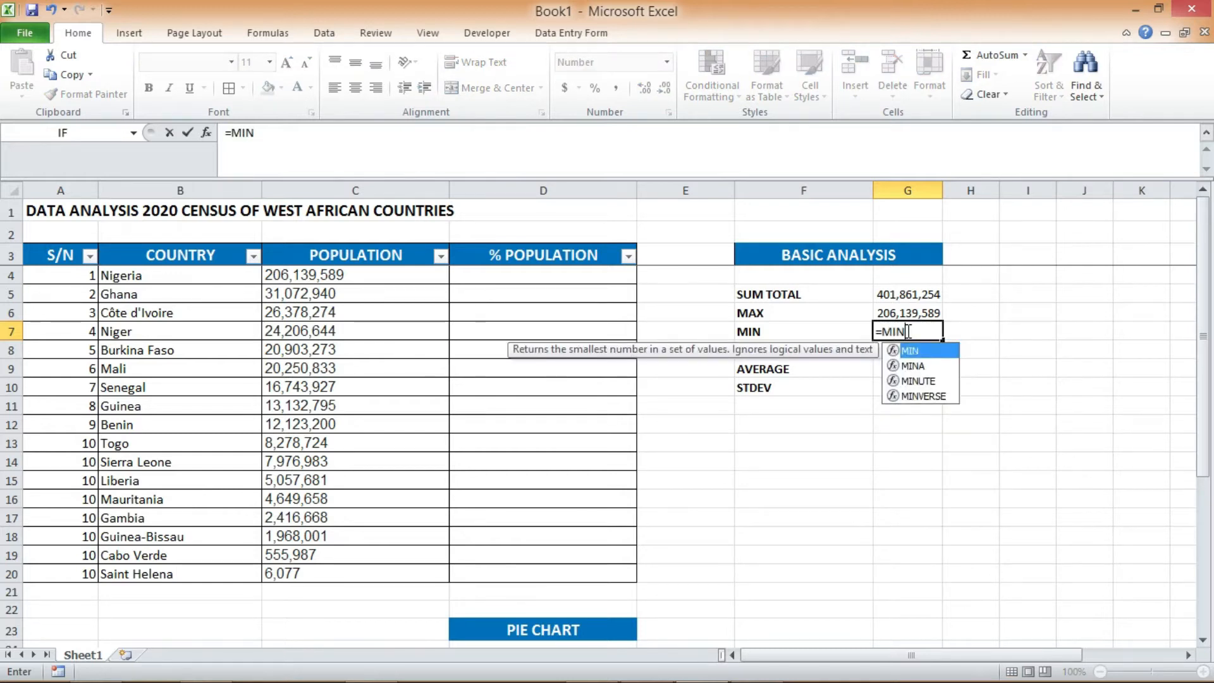
text(()
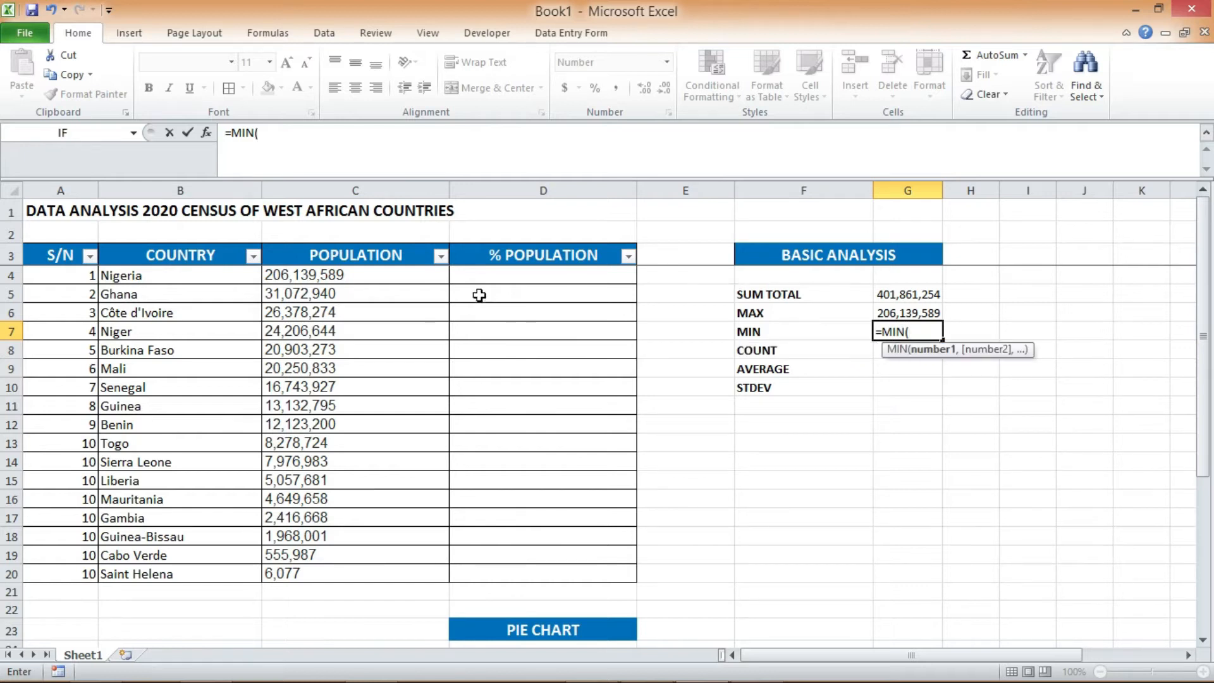
drag(422, 276, 405, 568)
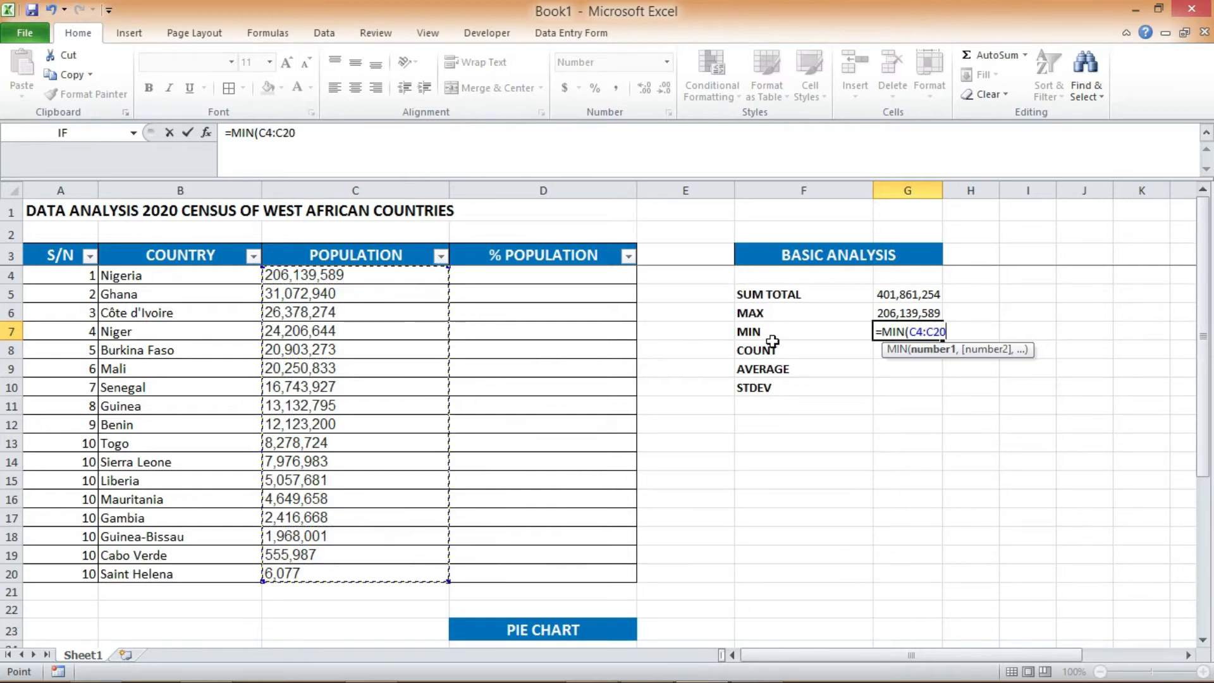
text())
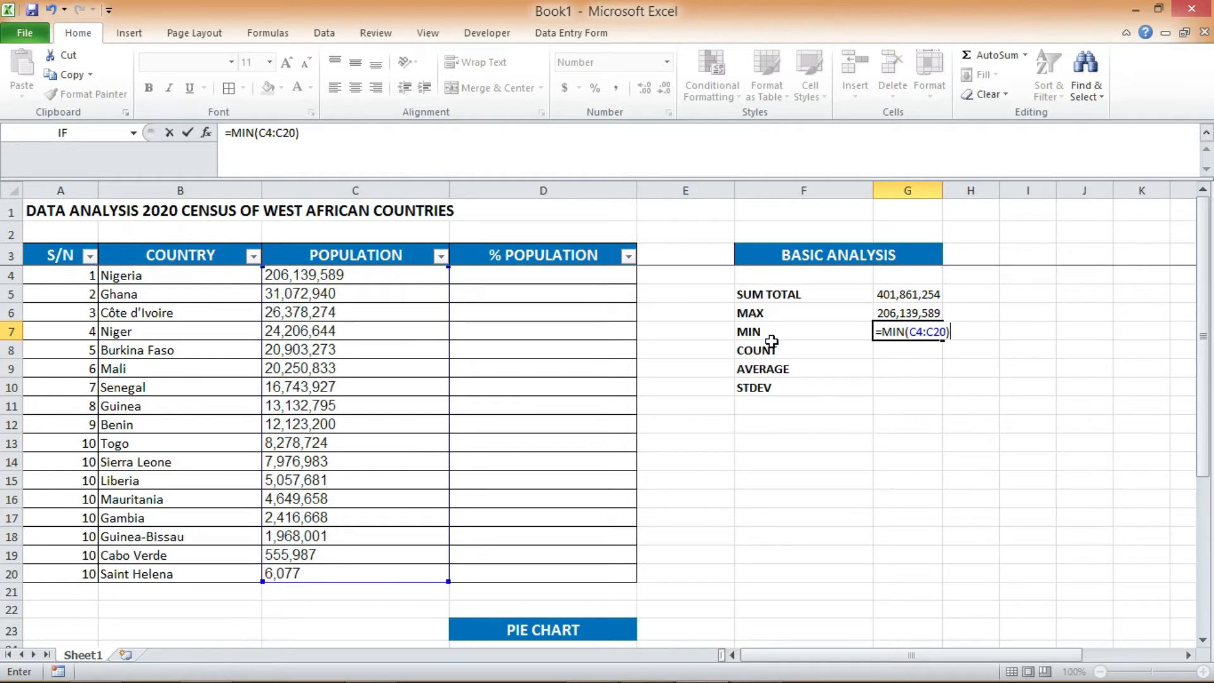
key(Return)
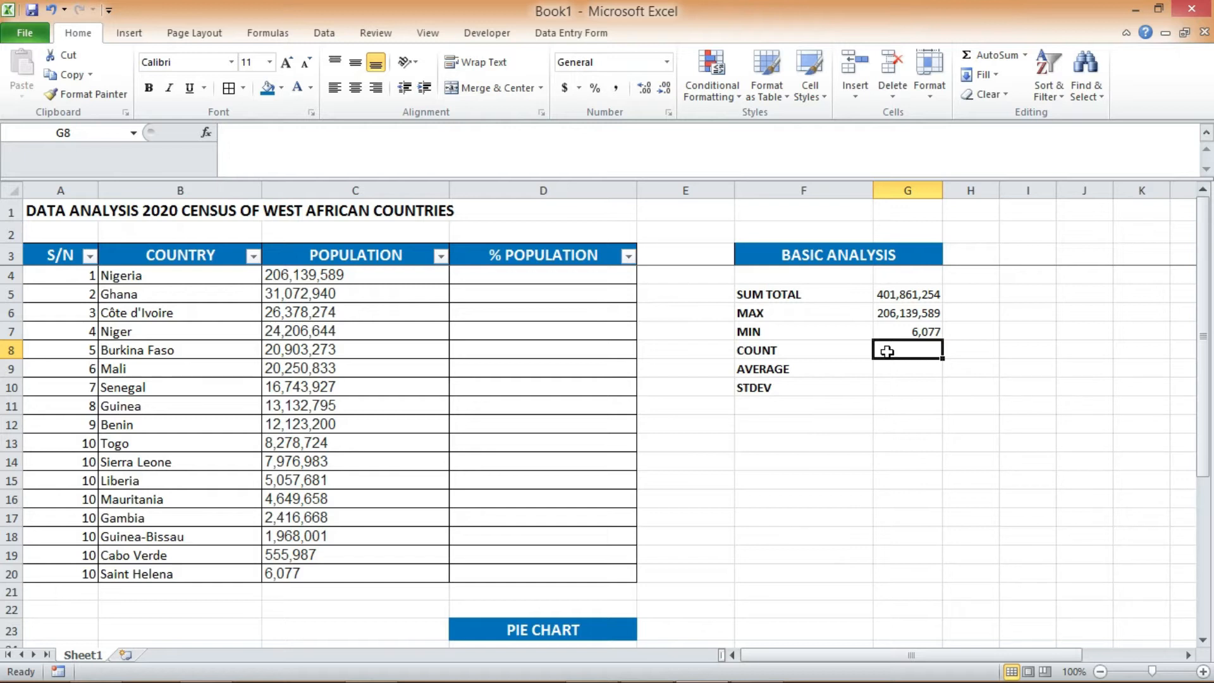
Count the population entries in G8 beside COUNT with the formula =COUNT(C4:C20).
text(=)
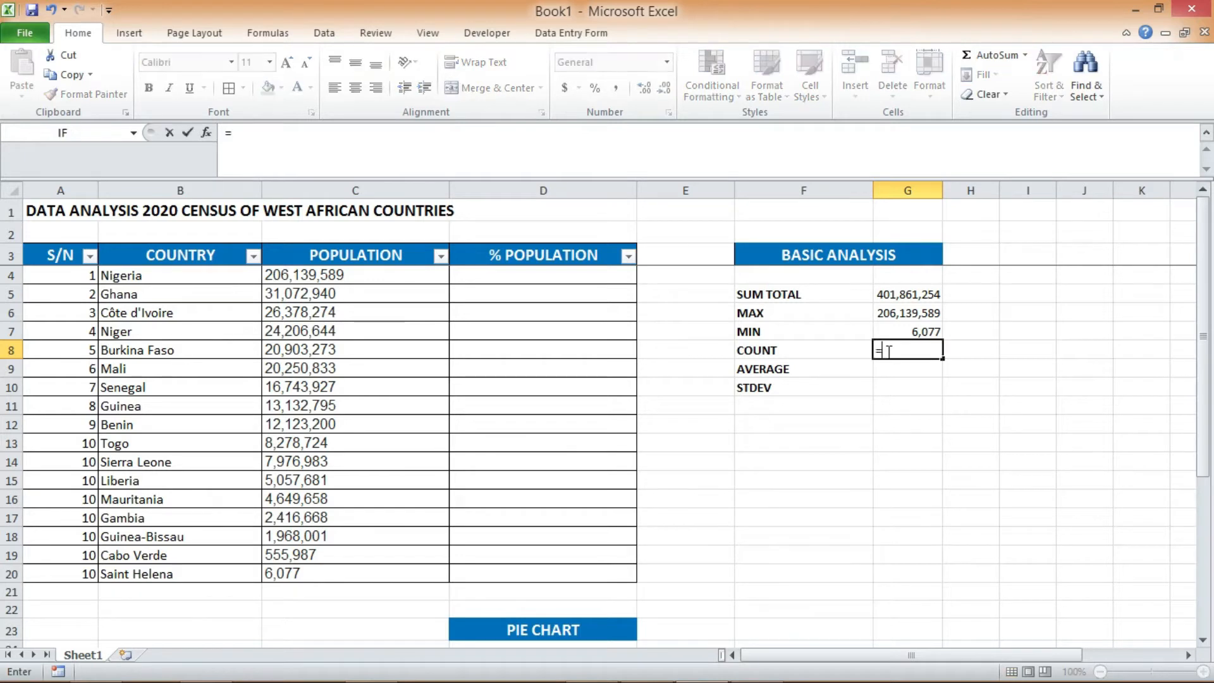
text(COU)
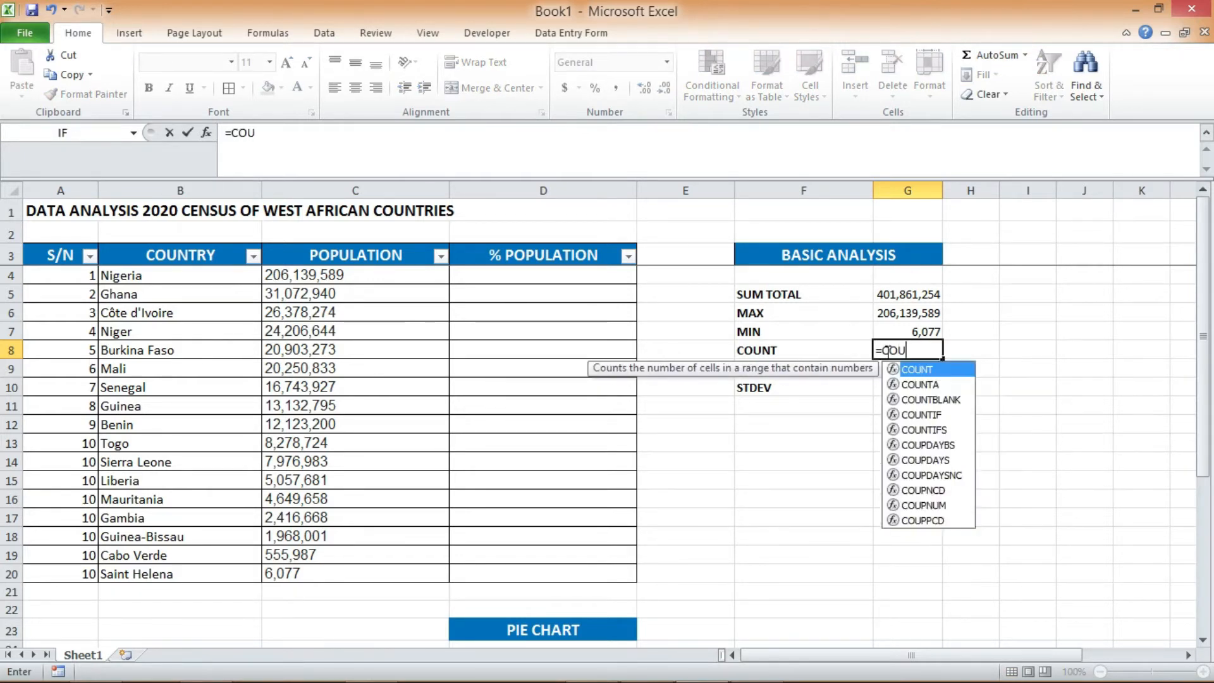
text(NT()
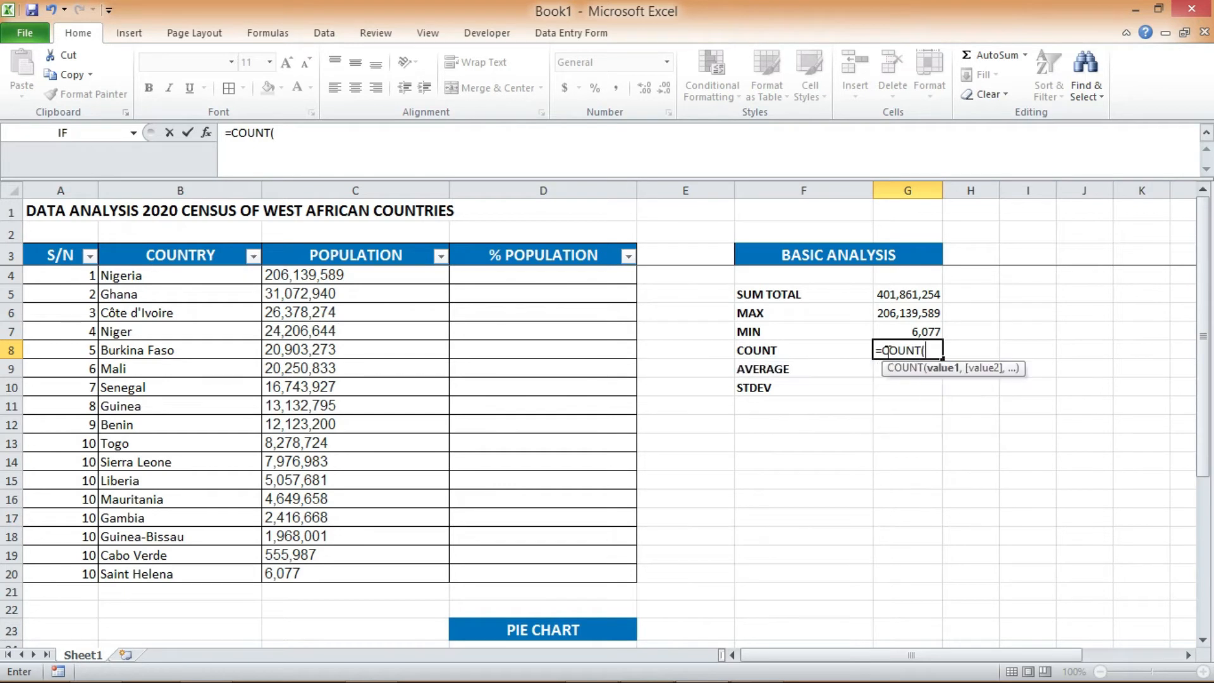
drag(401, 274, 383, 580)
text())
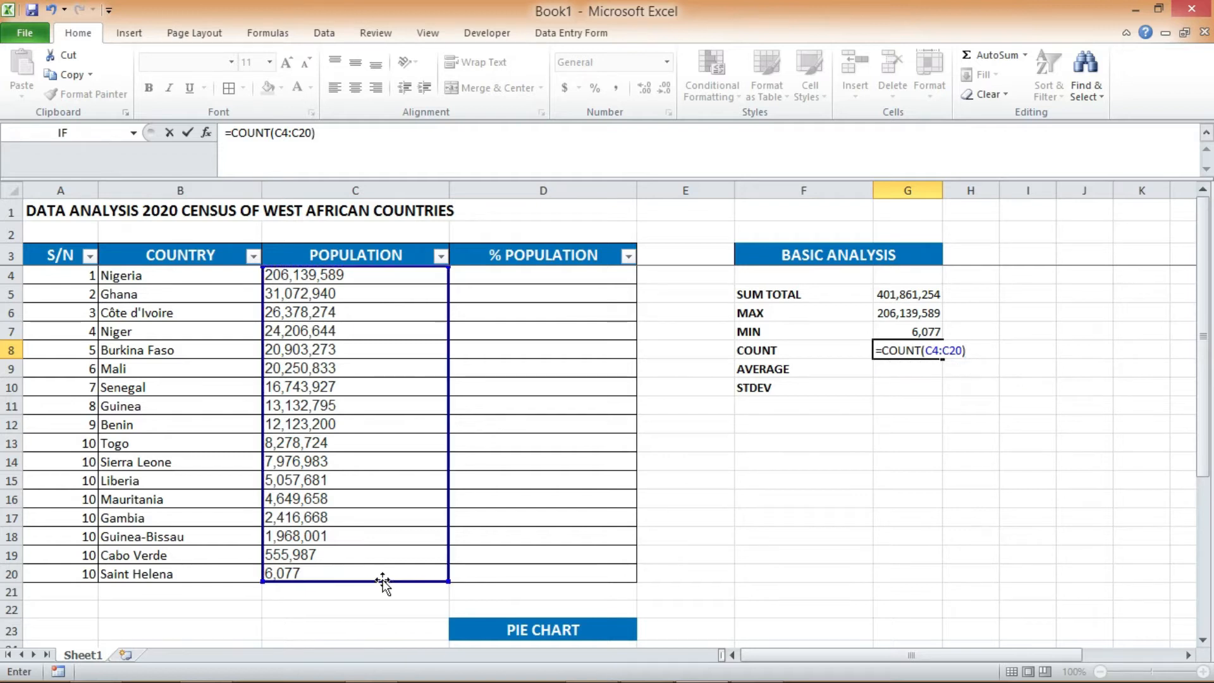
key(Return)
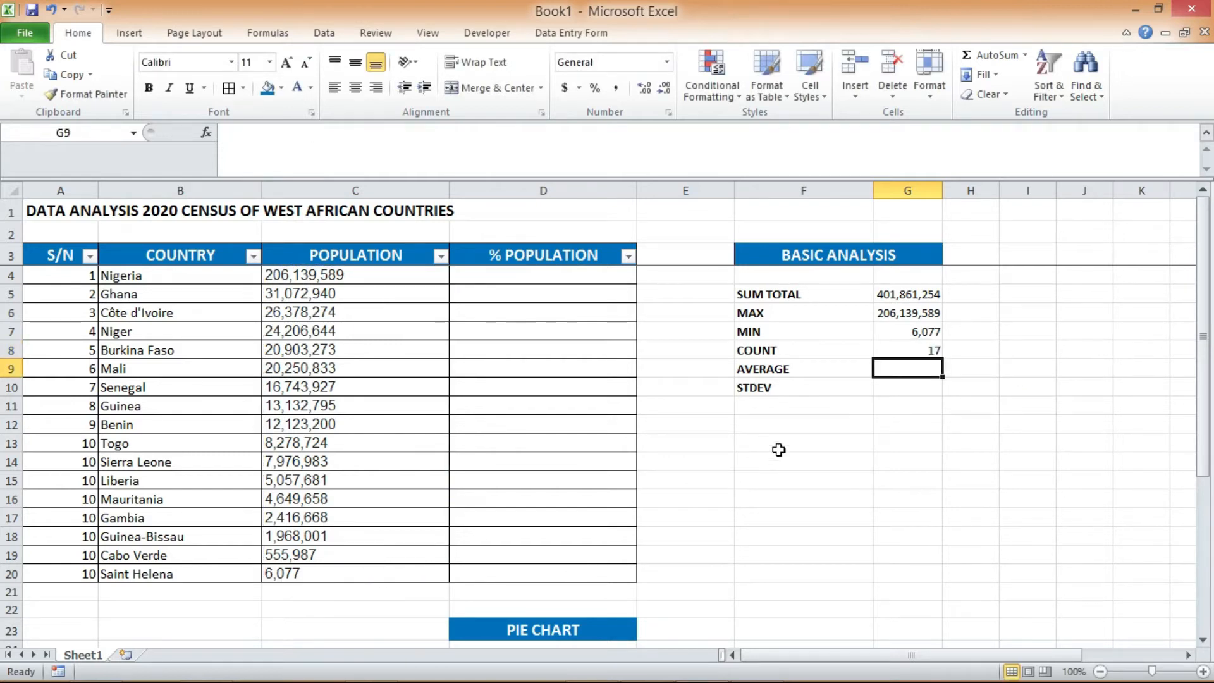
click(903, 350)
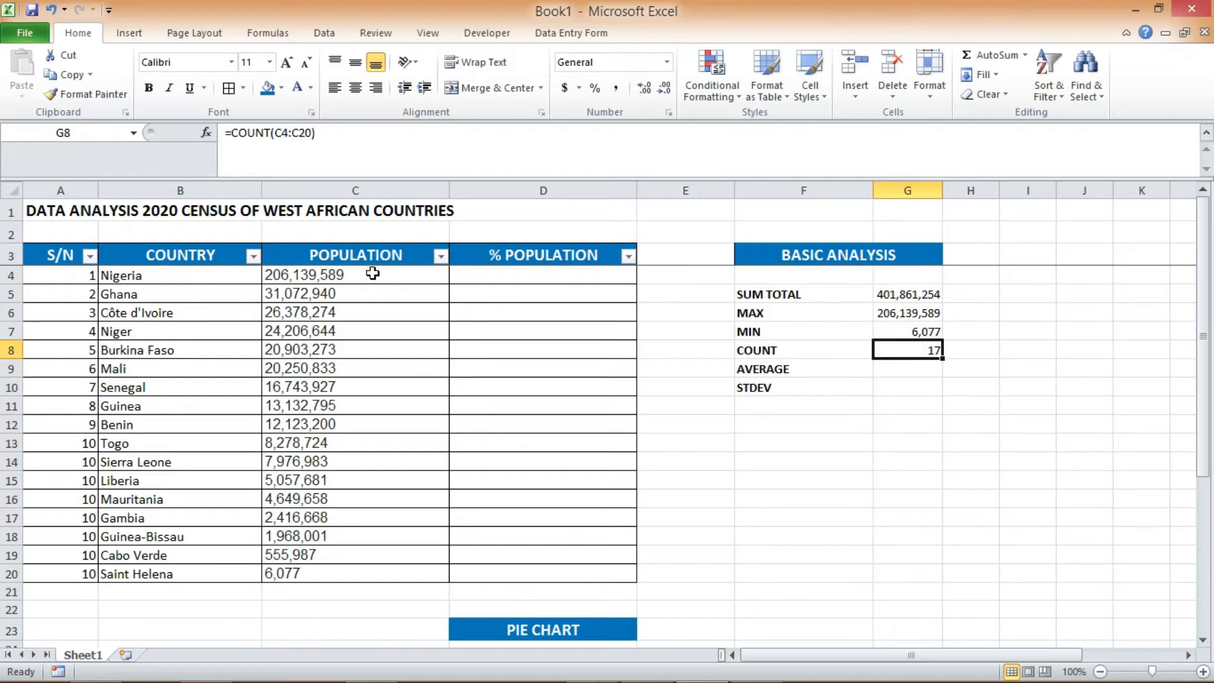
Correct the S/N numbering from Togo down to Saint Helena by filling A13:A20 as a series from 10 to 17.
click(90, 444)
drag(97, 451, 93, 577)
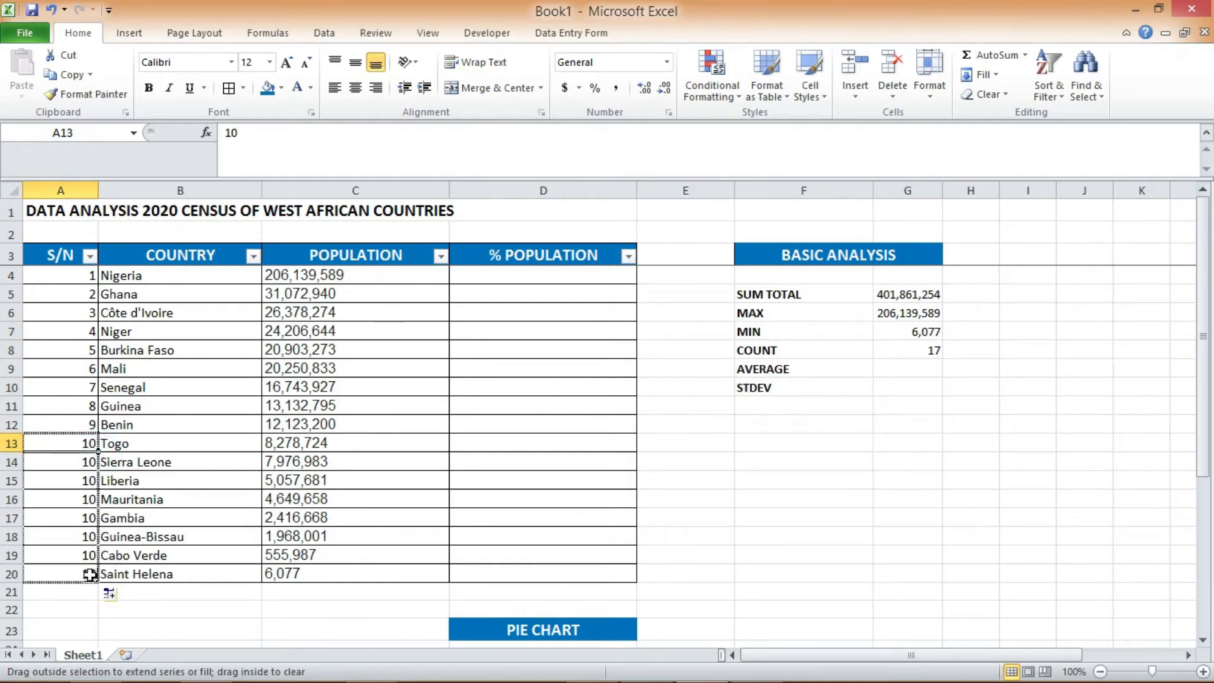
click(117, 593)
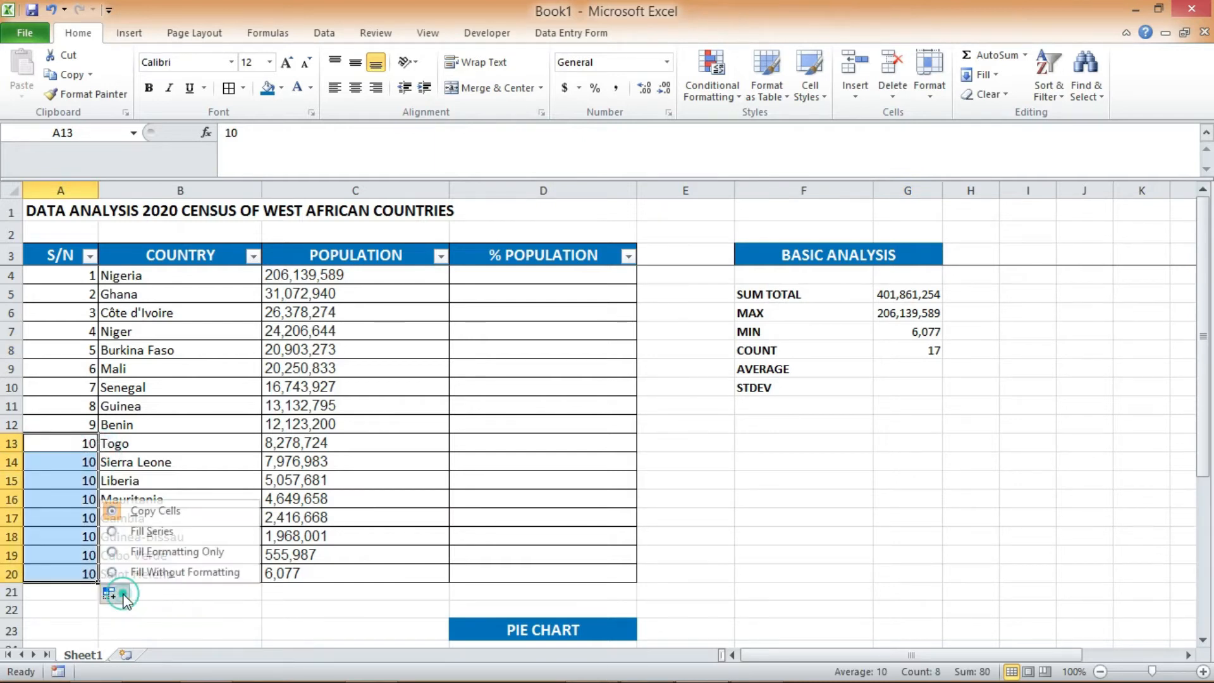
click(153, 532)
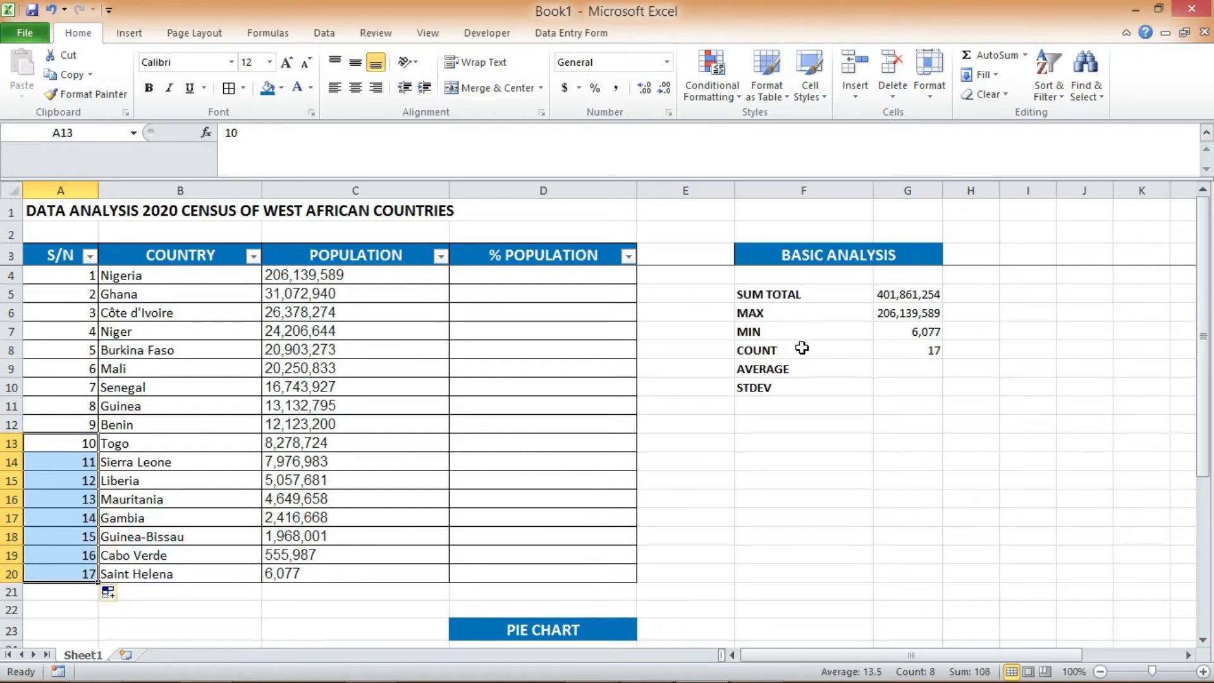
Calculate the average population in G9 beside AVERAGE with the formula =AVERAGE(C4:C20).
click(891, 367)
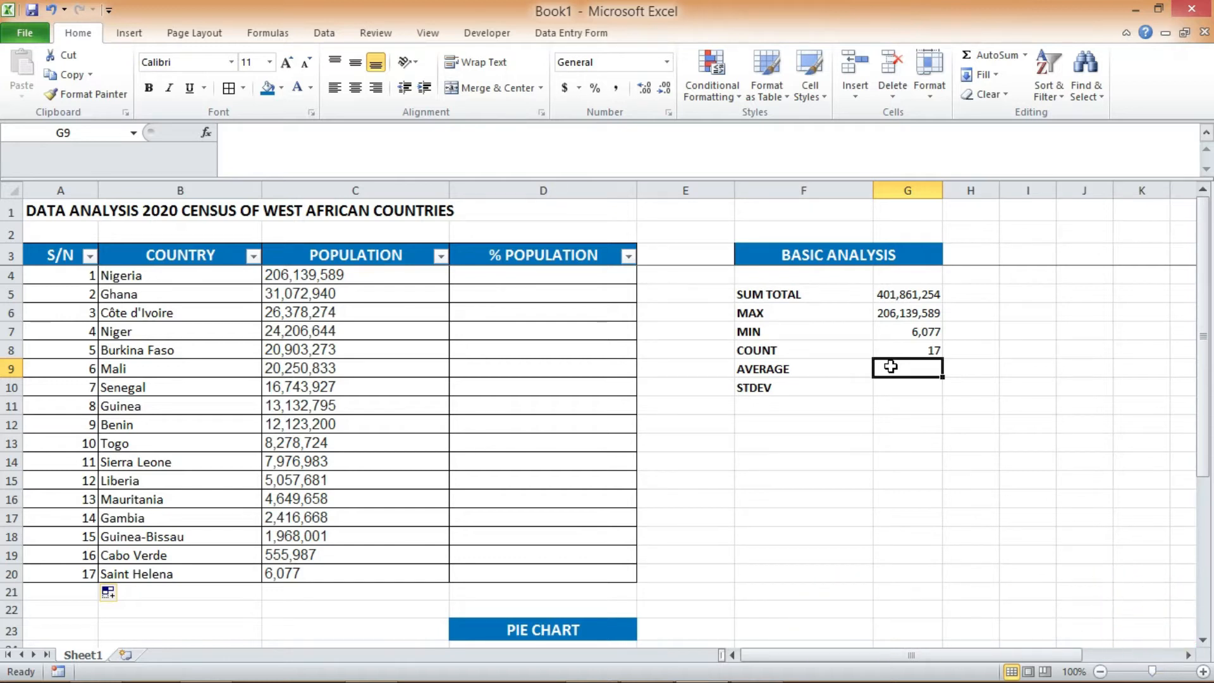
text(=)
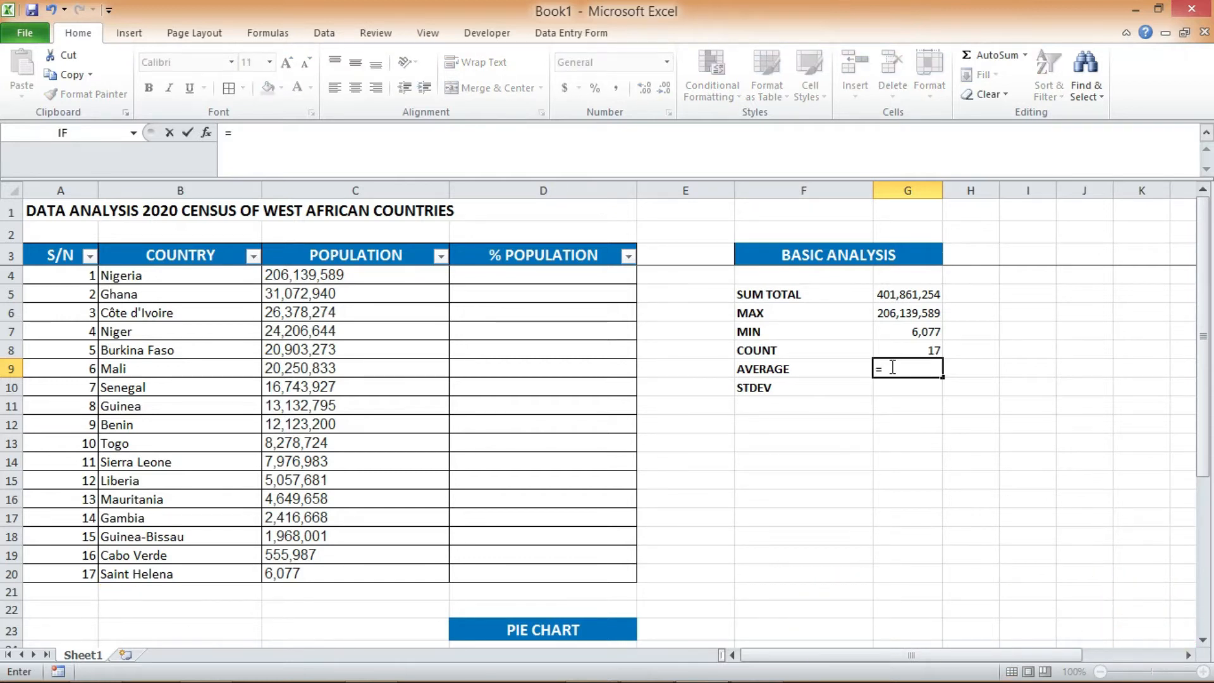
text(AV)
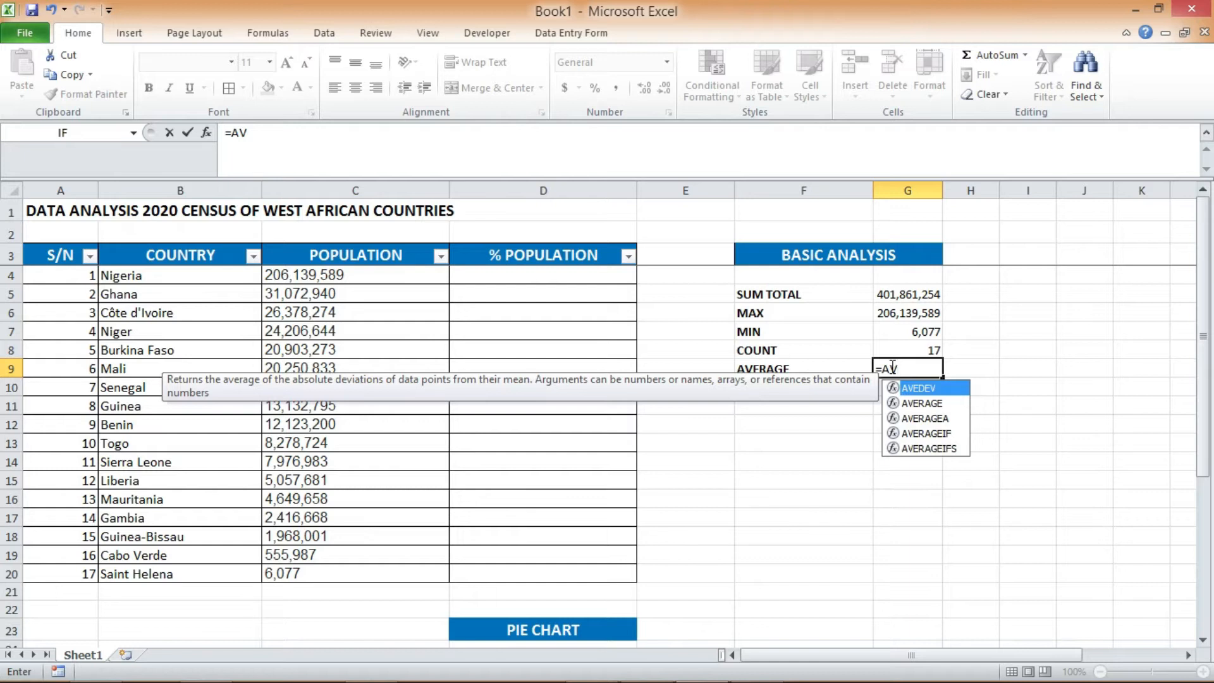
key(Down)
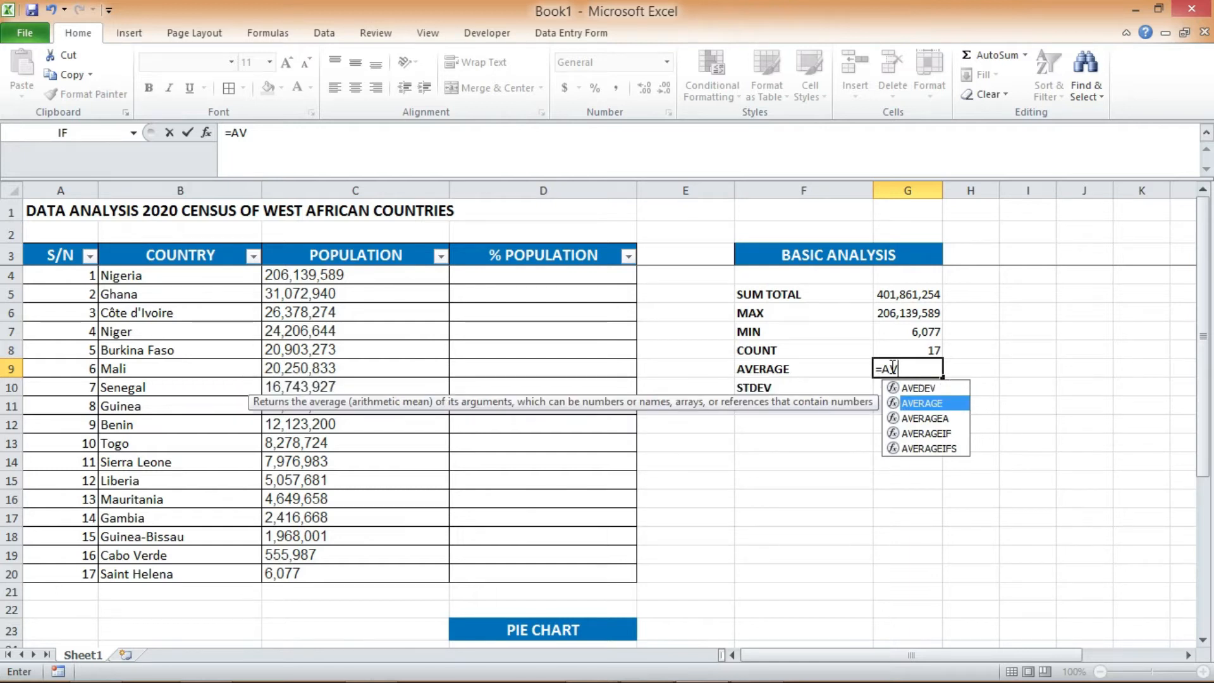
key(Tab)
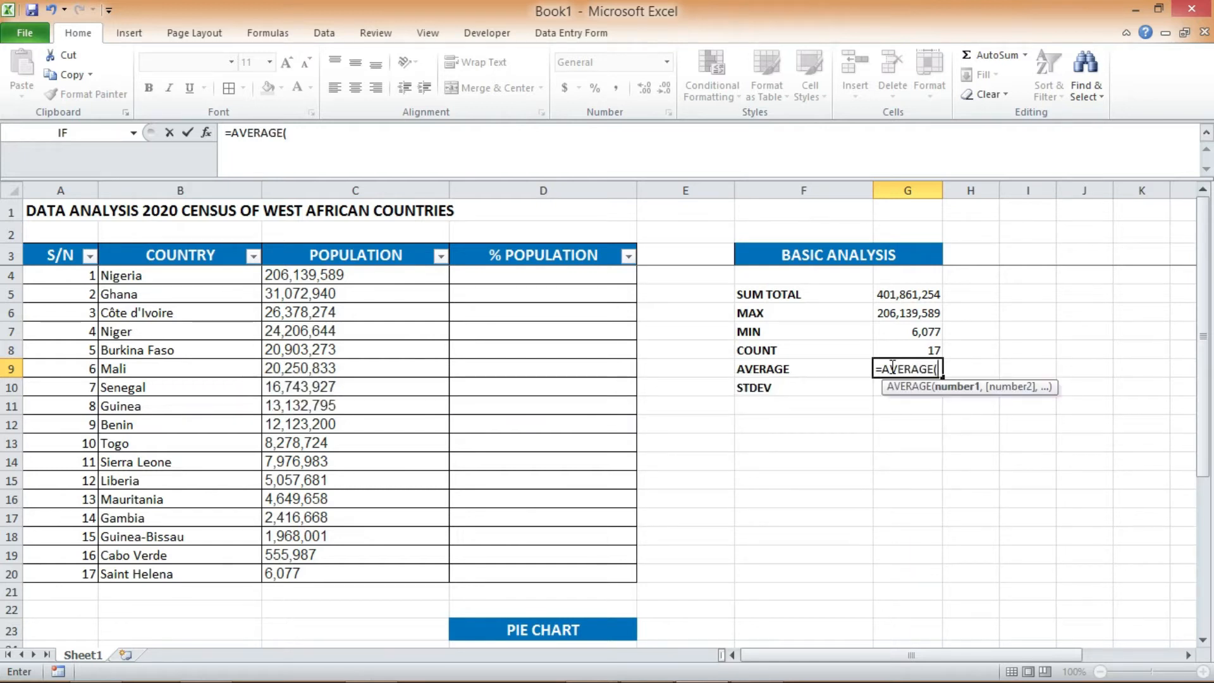
drag(353, 272, 351, 580)
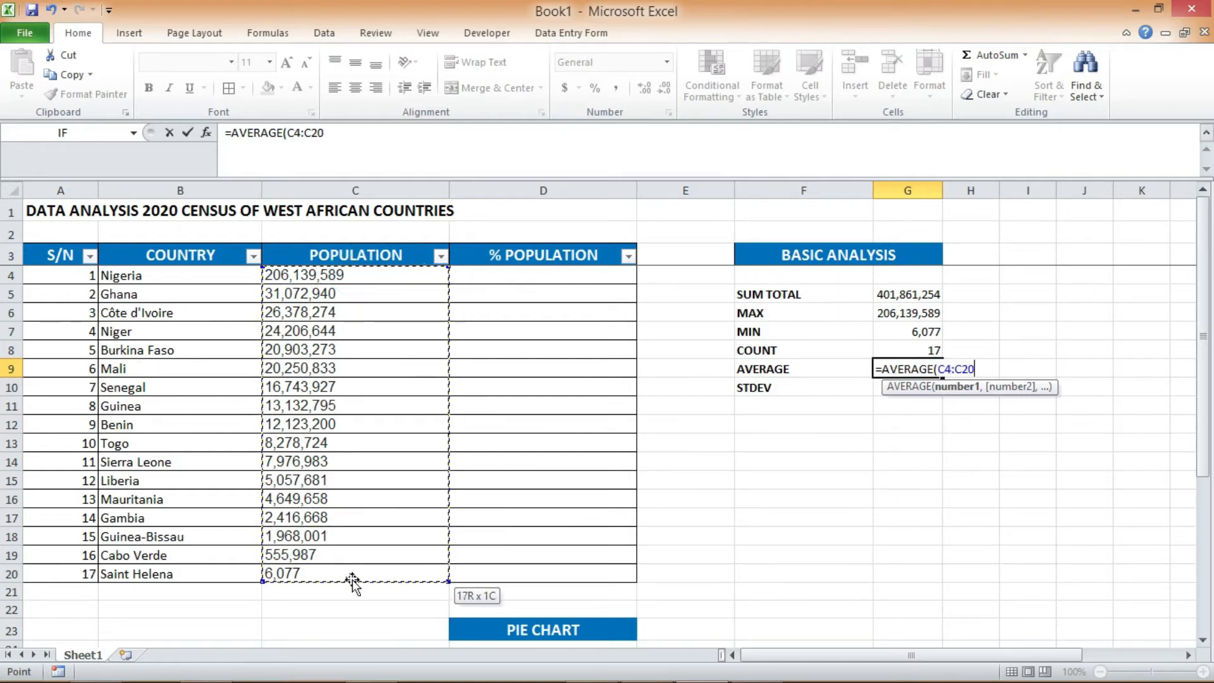
text())
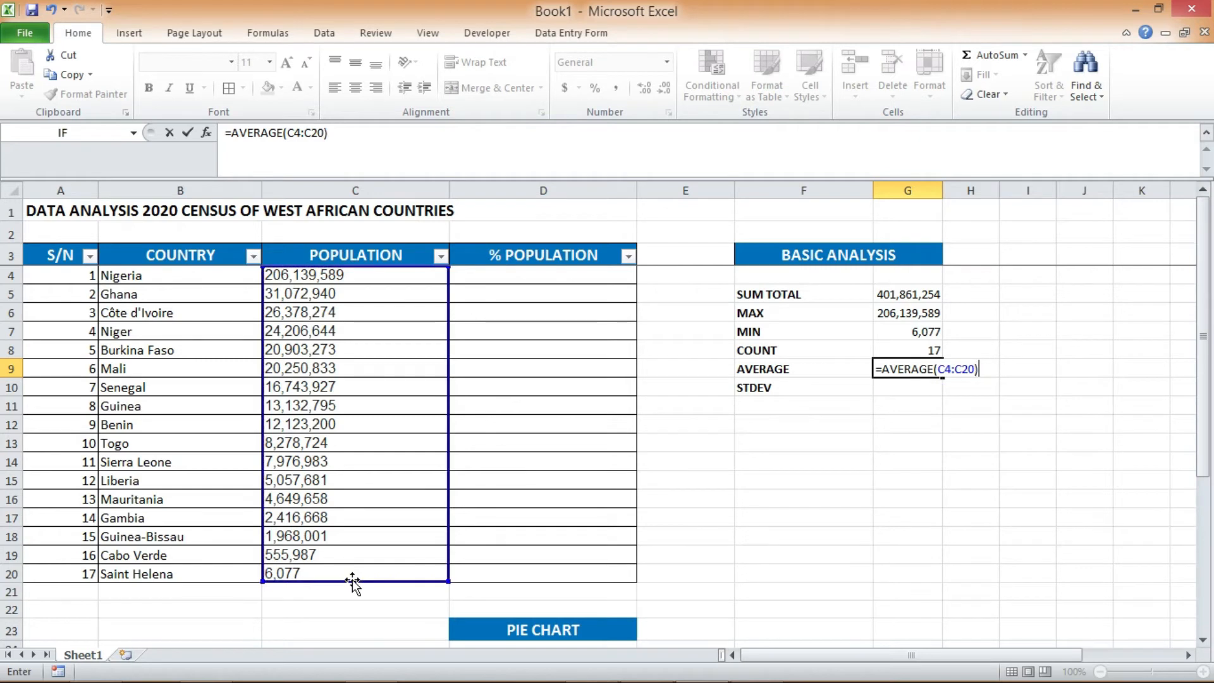
key(Return)
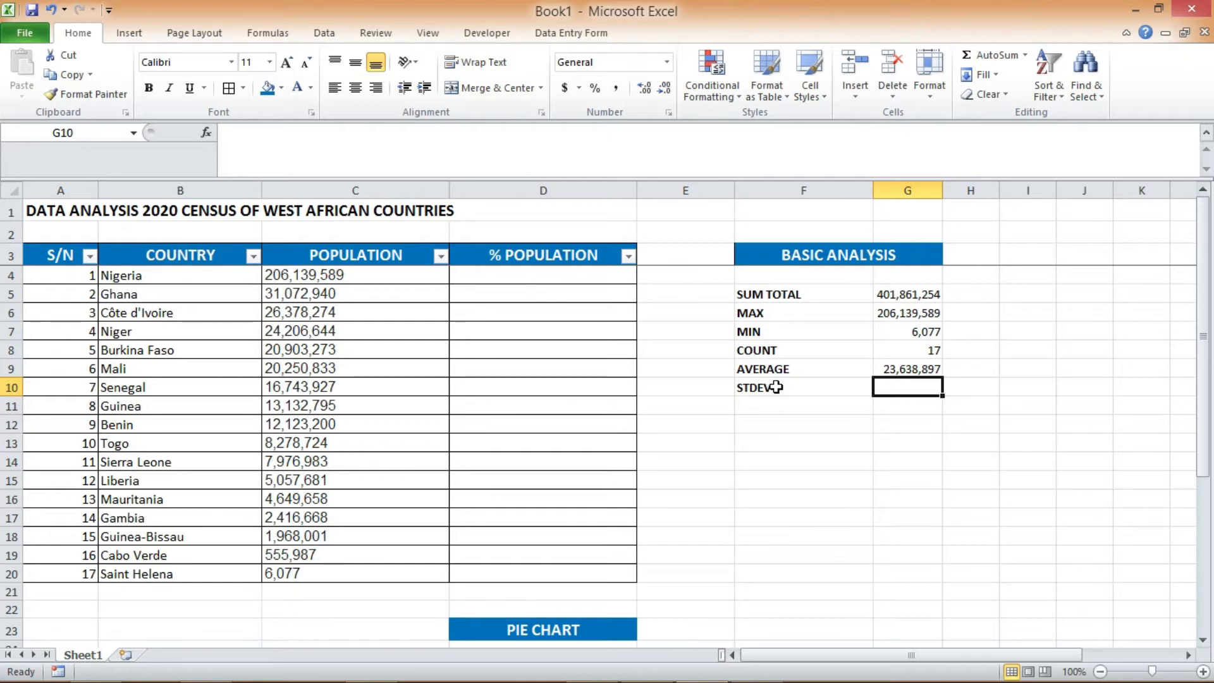
Calculate the population standard deviation in G10 beside STDEV with the formula =STDEV.P(C4:C20).
text(=)
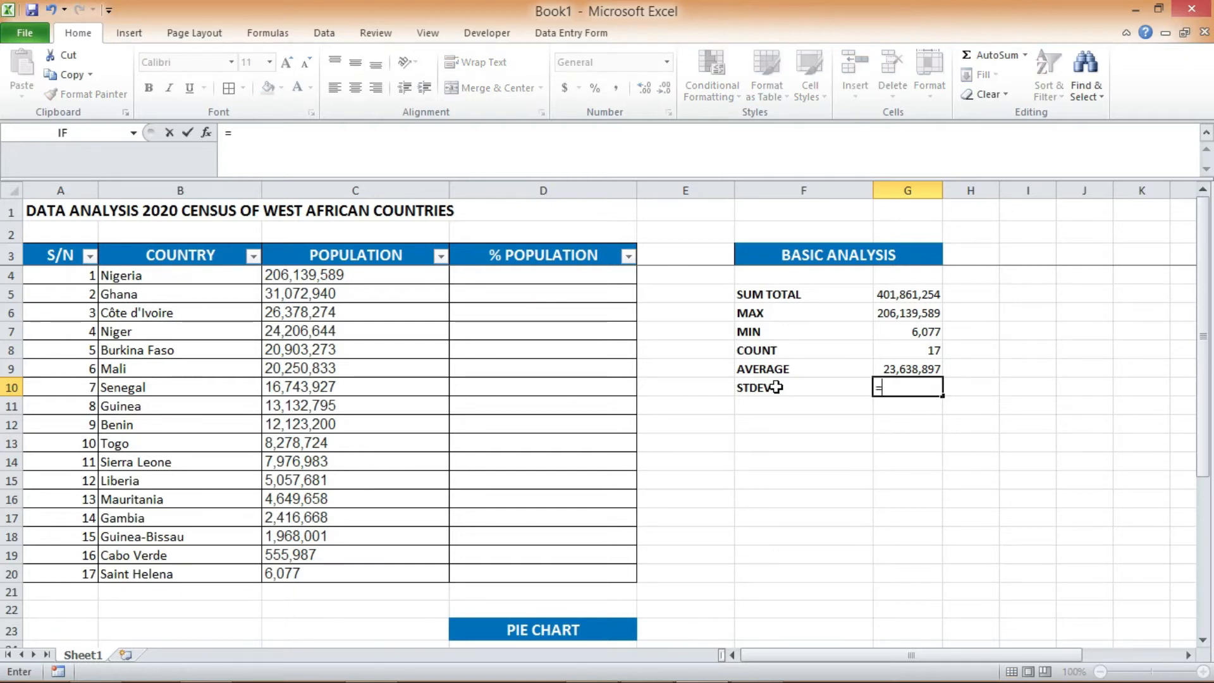
text(STE)
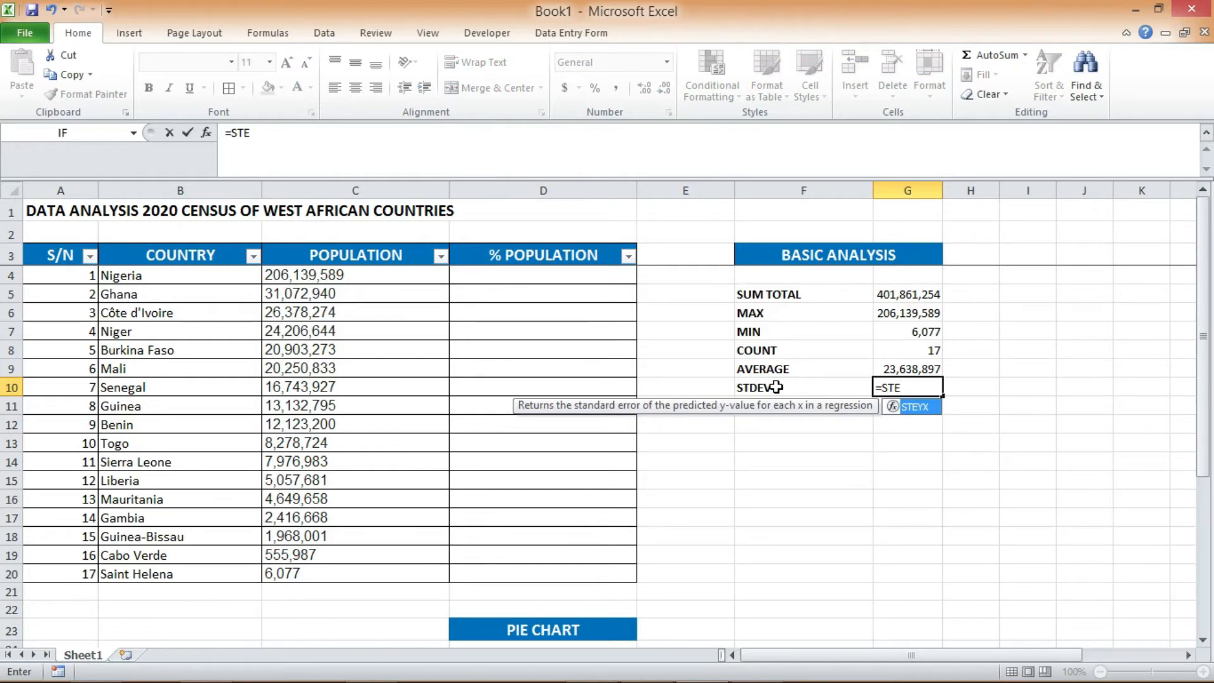
key(BackSpace)
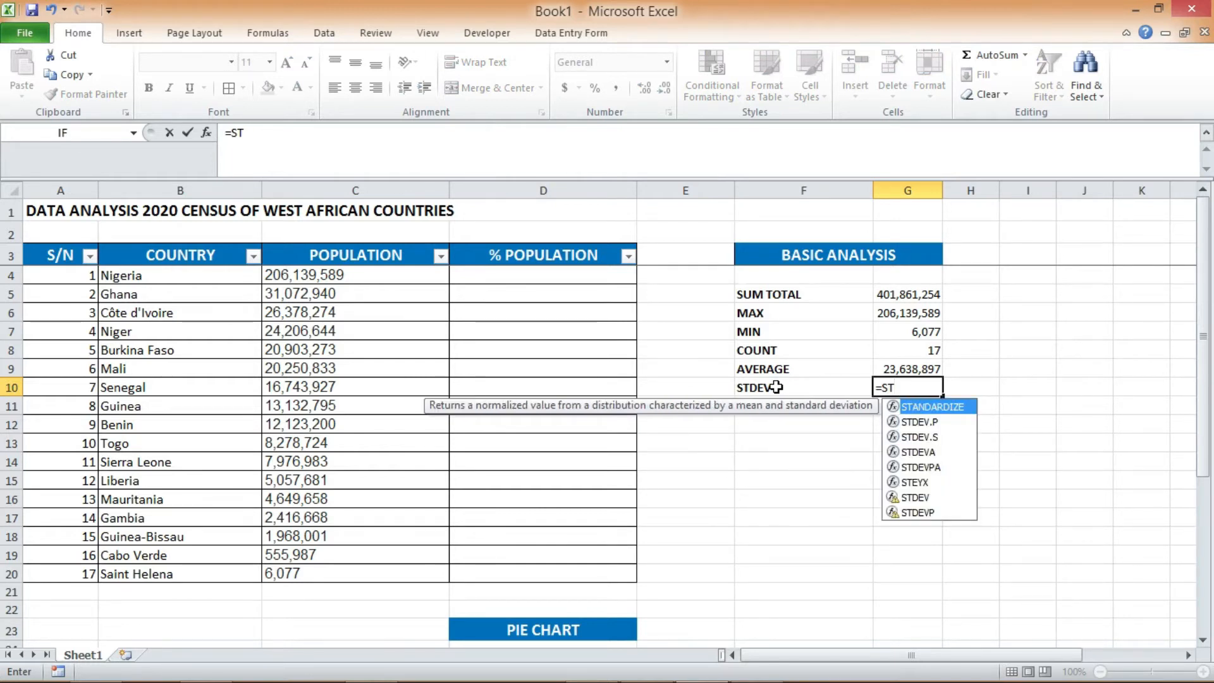
key(Down)
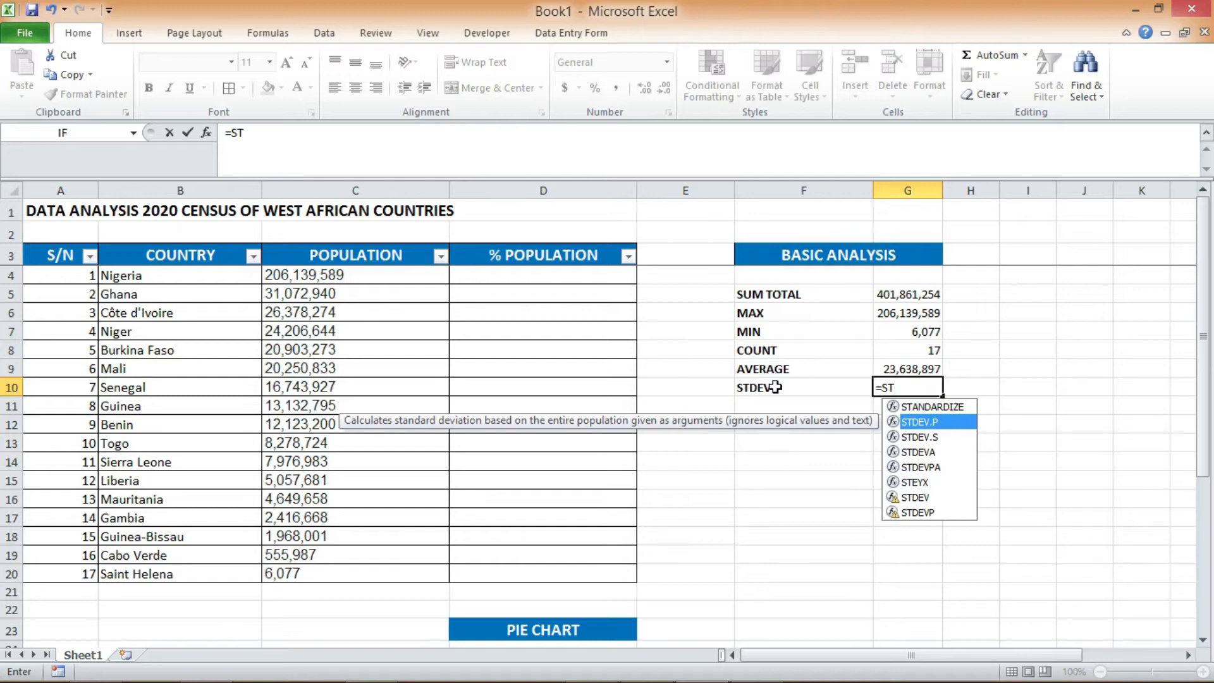
key(Tab)
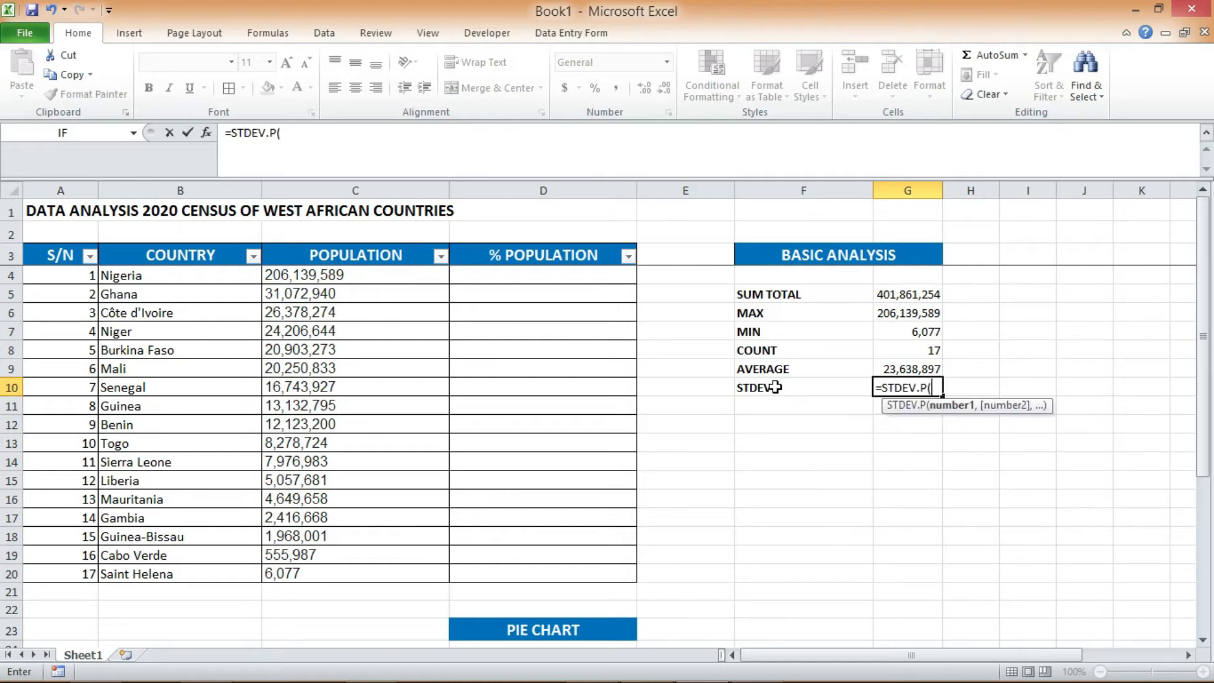
click(397, 276)
drag(396, 276, 368, 572)
text())
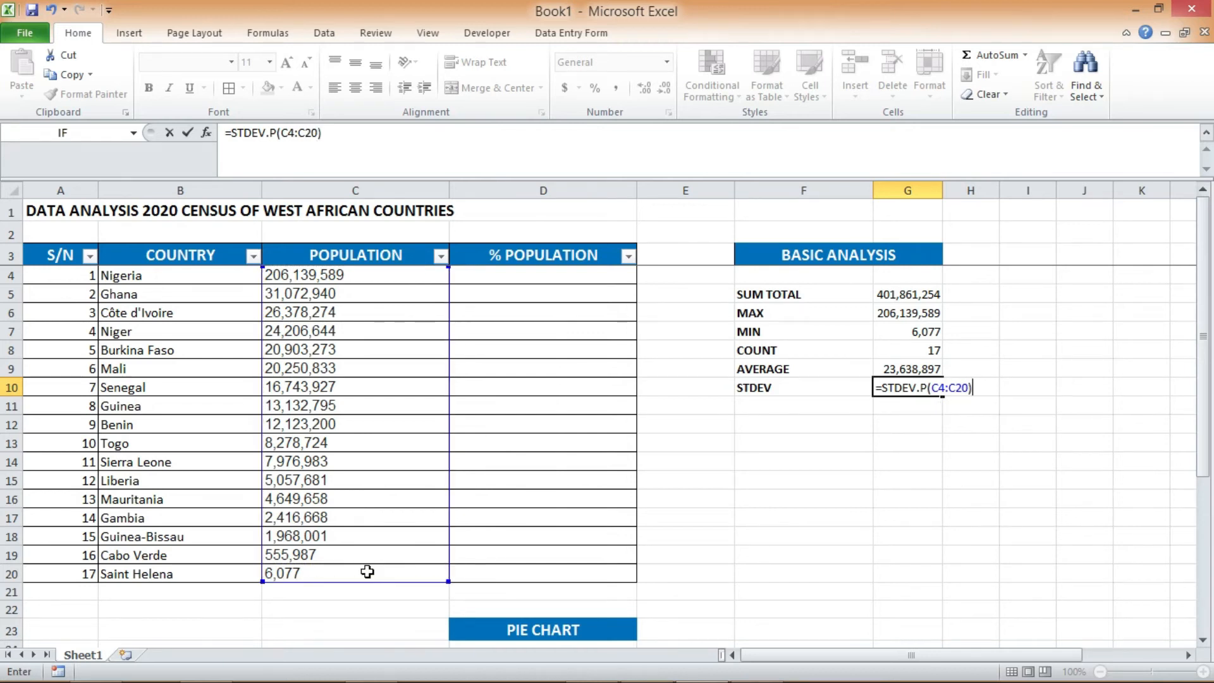
key(Return)
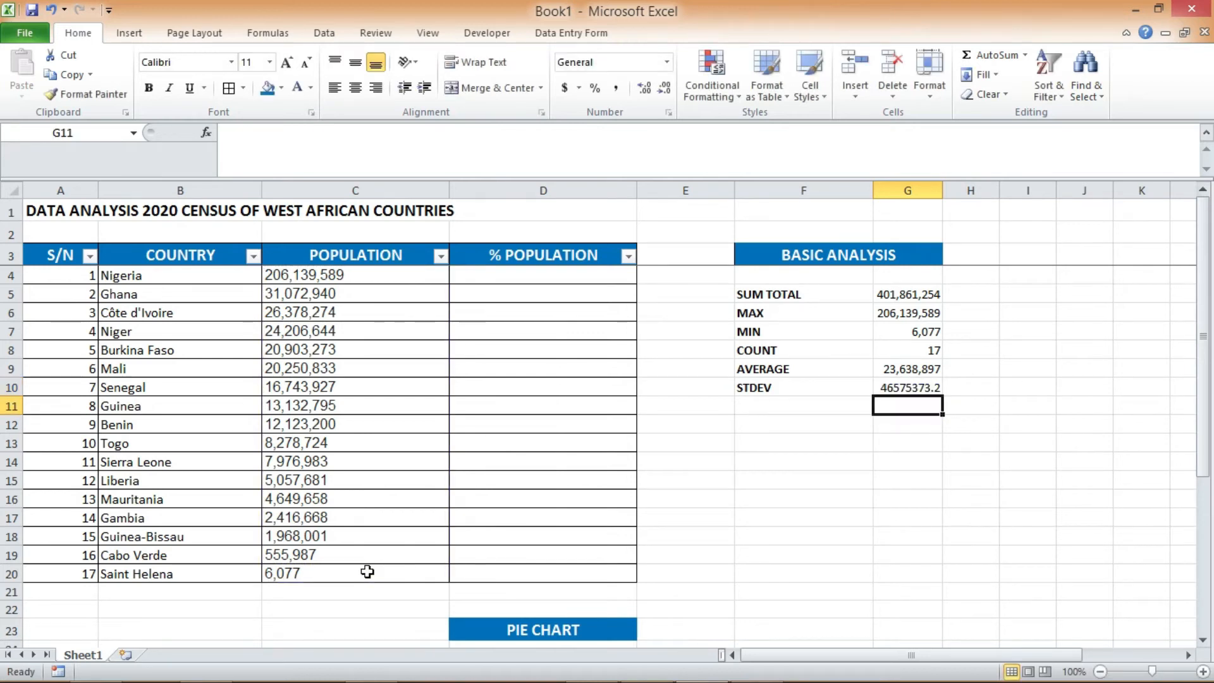
click(899, 387)
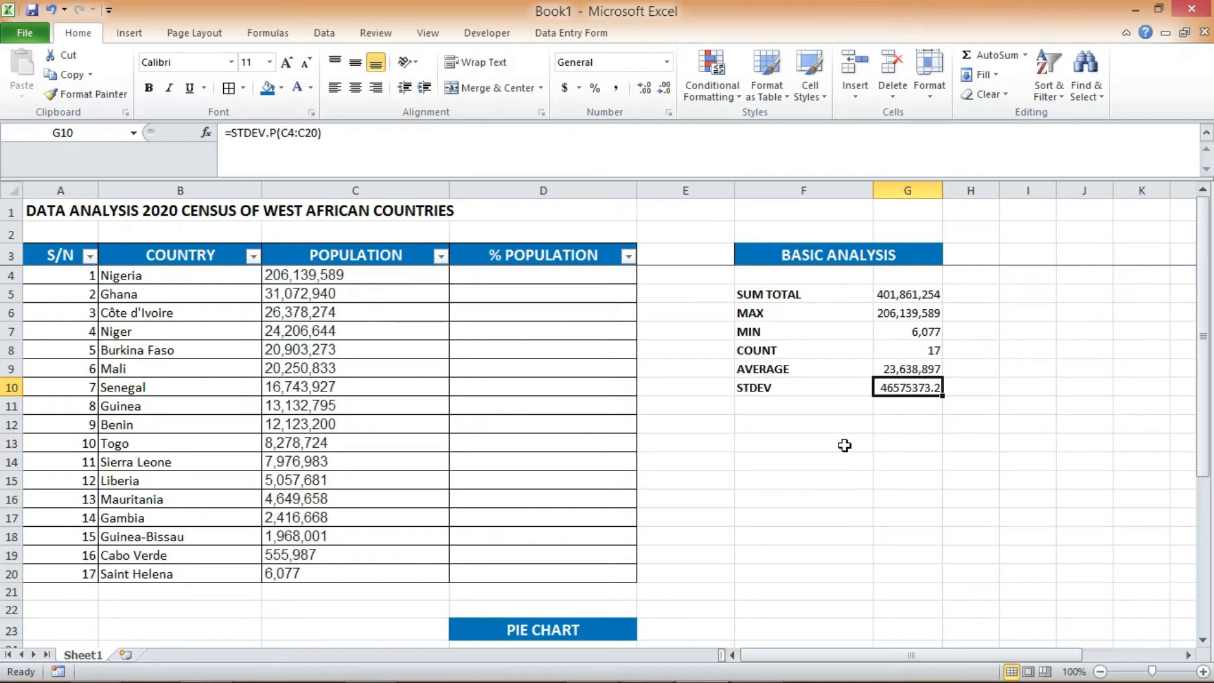
key(ctrl+a)
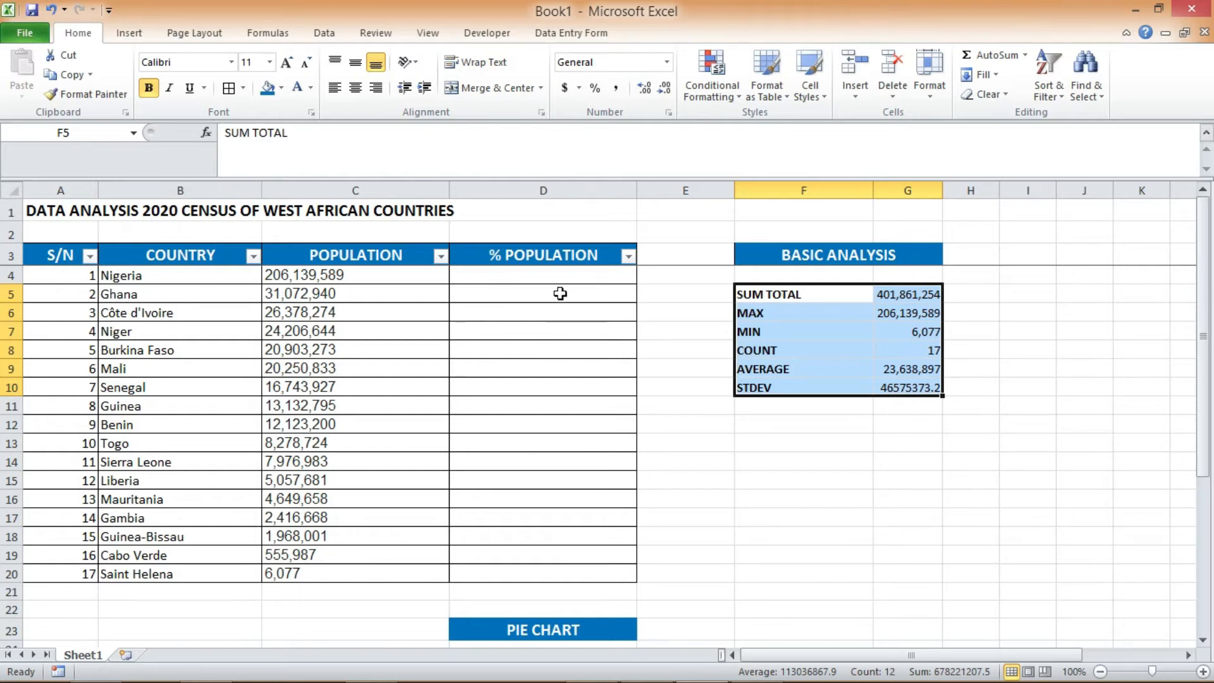
Calculate Nigeria's share of the total population in D4 with the formula =100*(C4/G5).
click(548, 275)
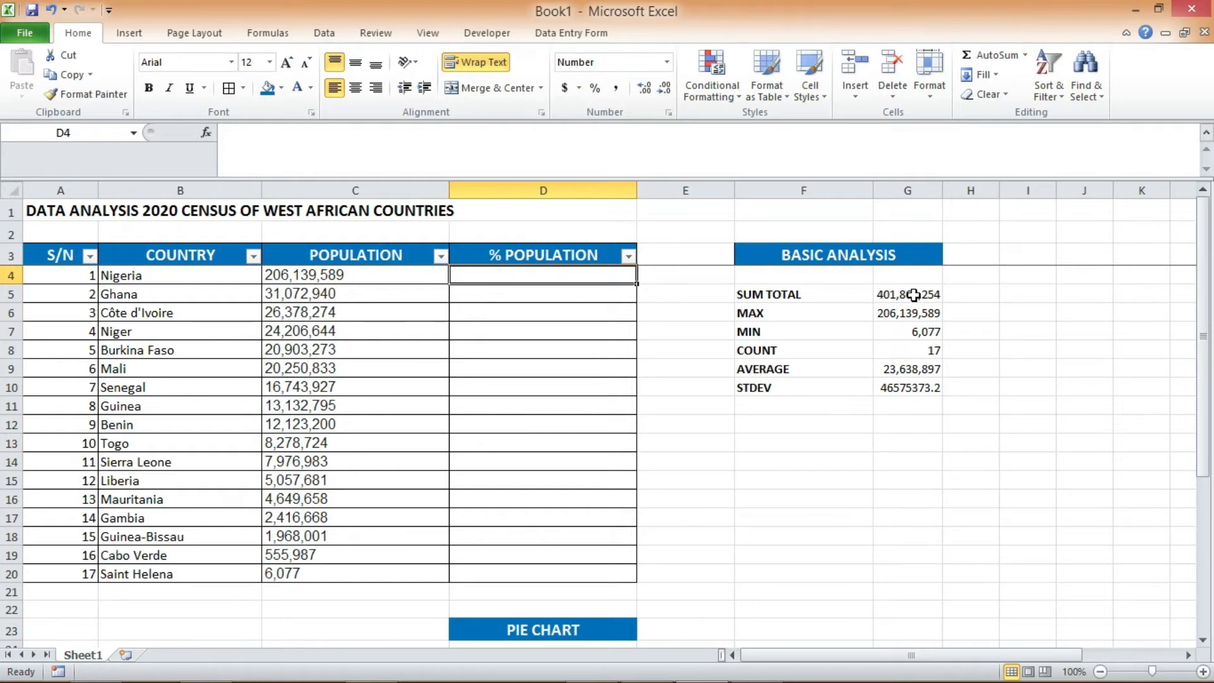
click(583, 277)
text(=)
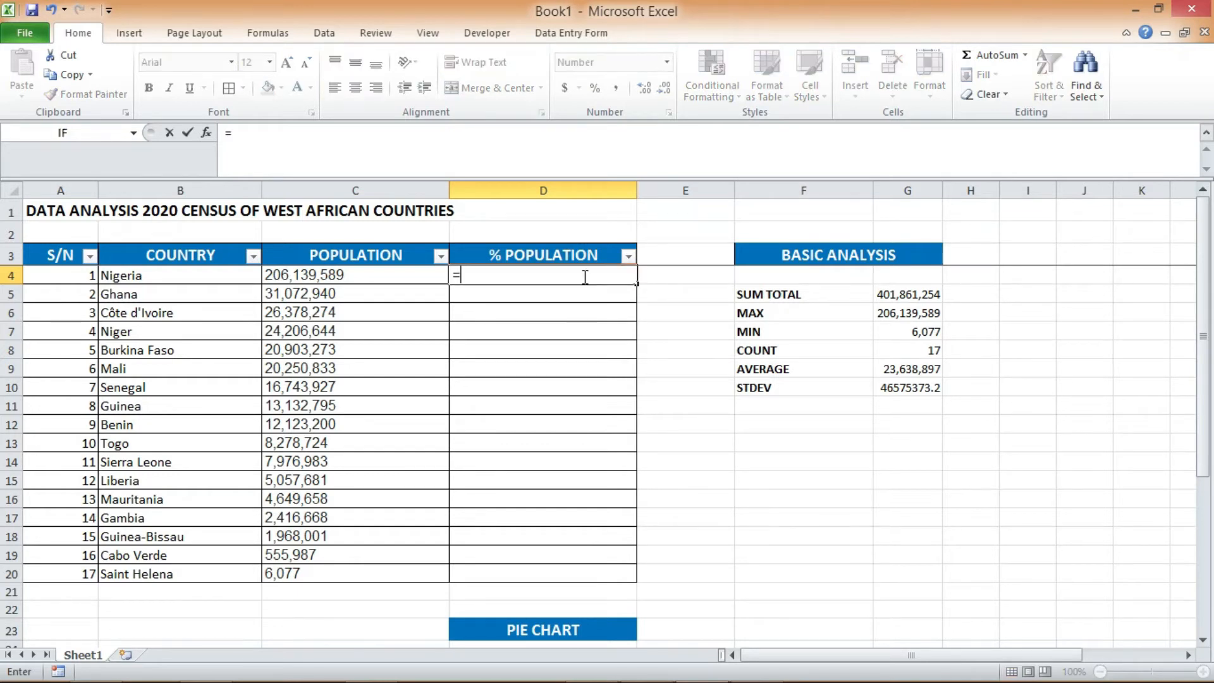
text(100*()
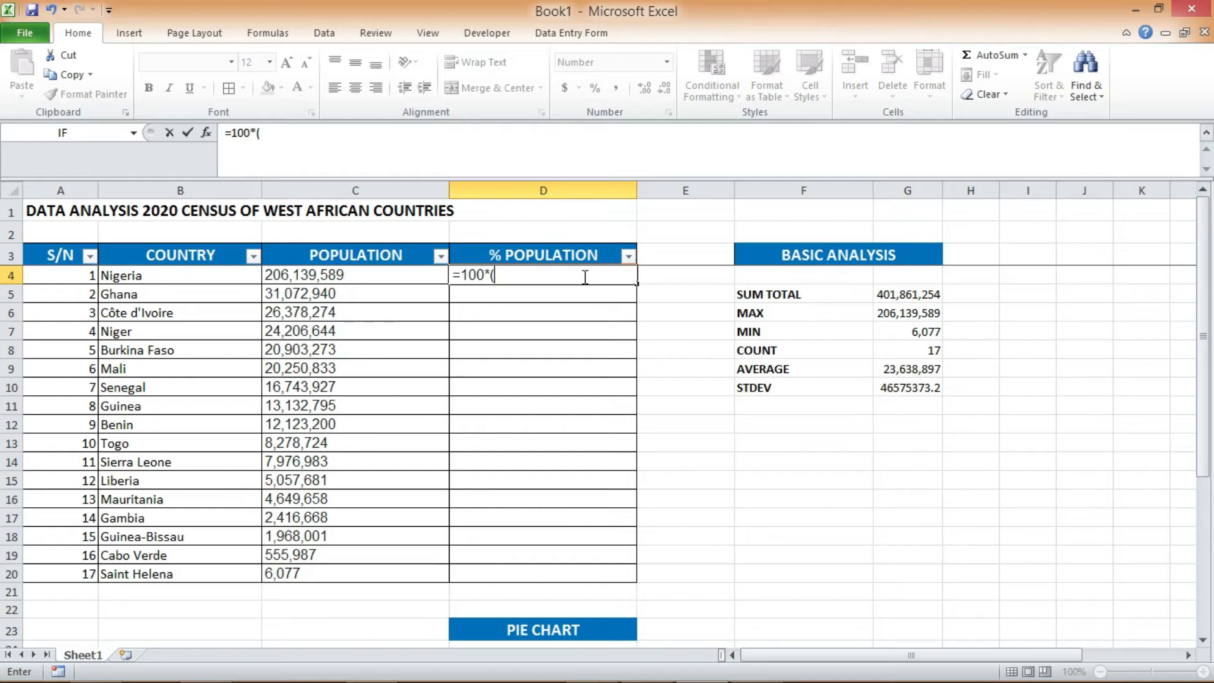
click(358, 274)
text(/)
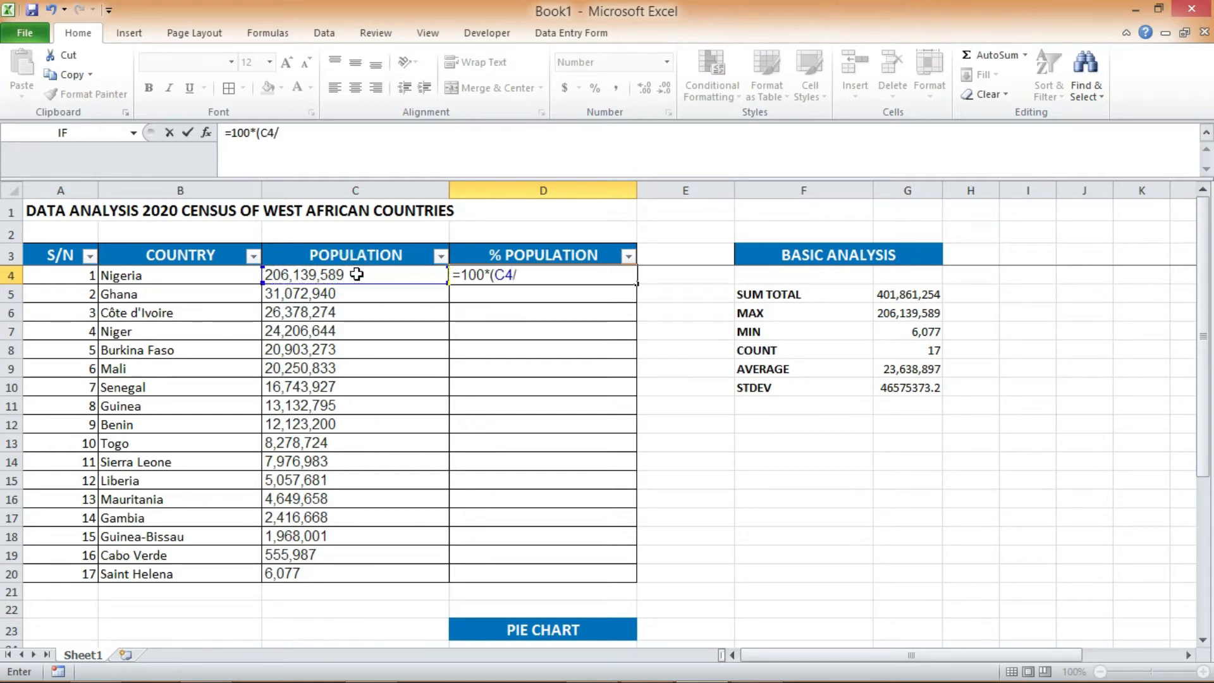
click(914, 294)
text())
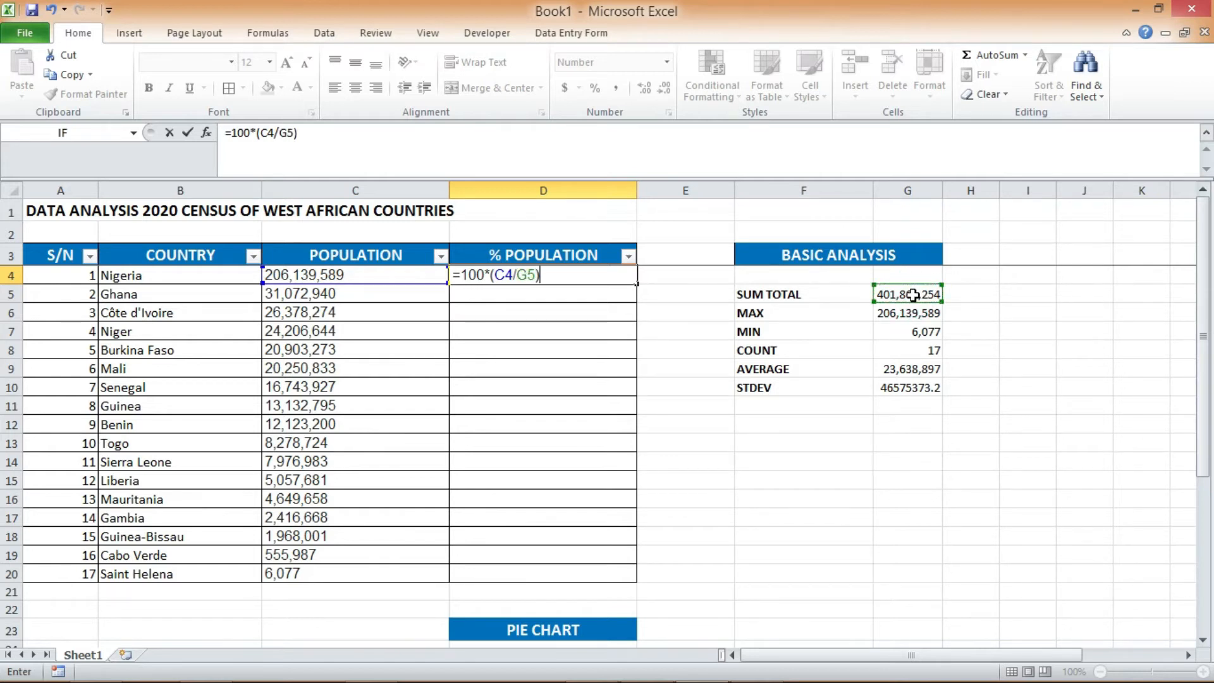
key(Return)
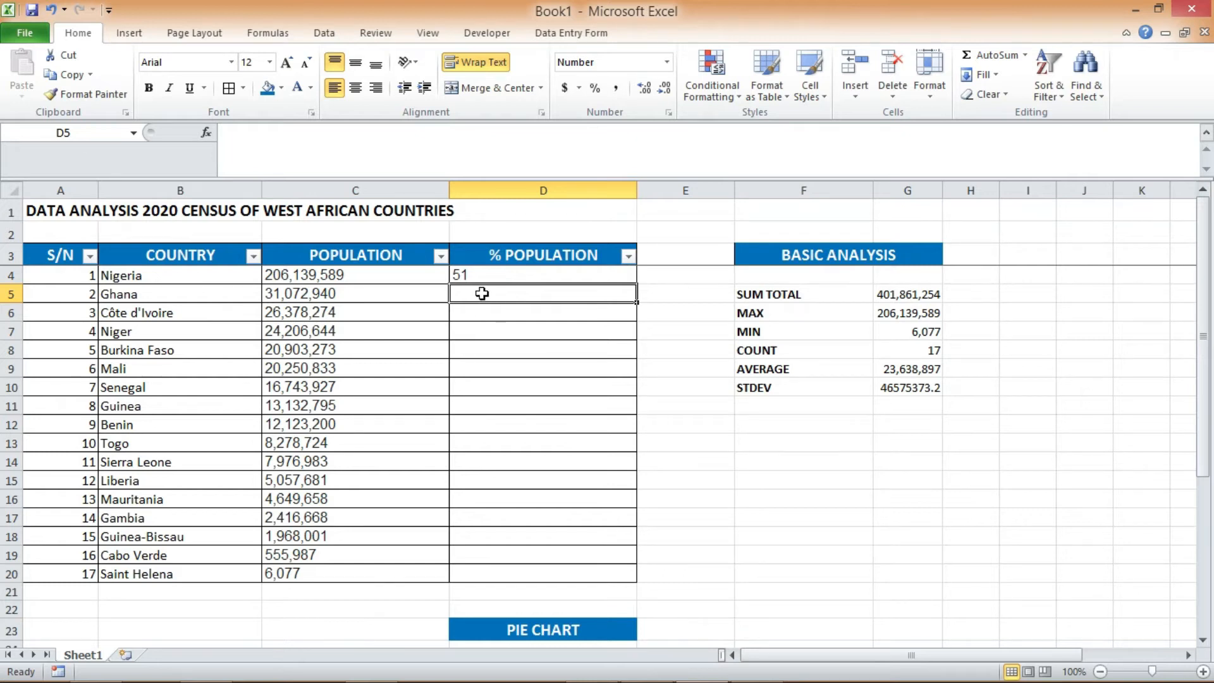
Calculate Ghana's population percentage in D5 with the formula =100*(C5/G5), and copy the formula text for reuse.
text(=100*()
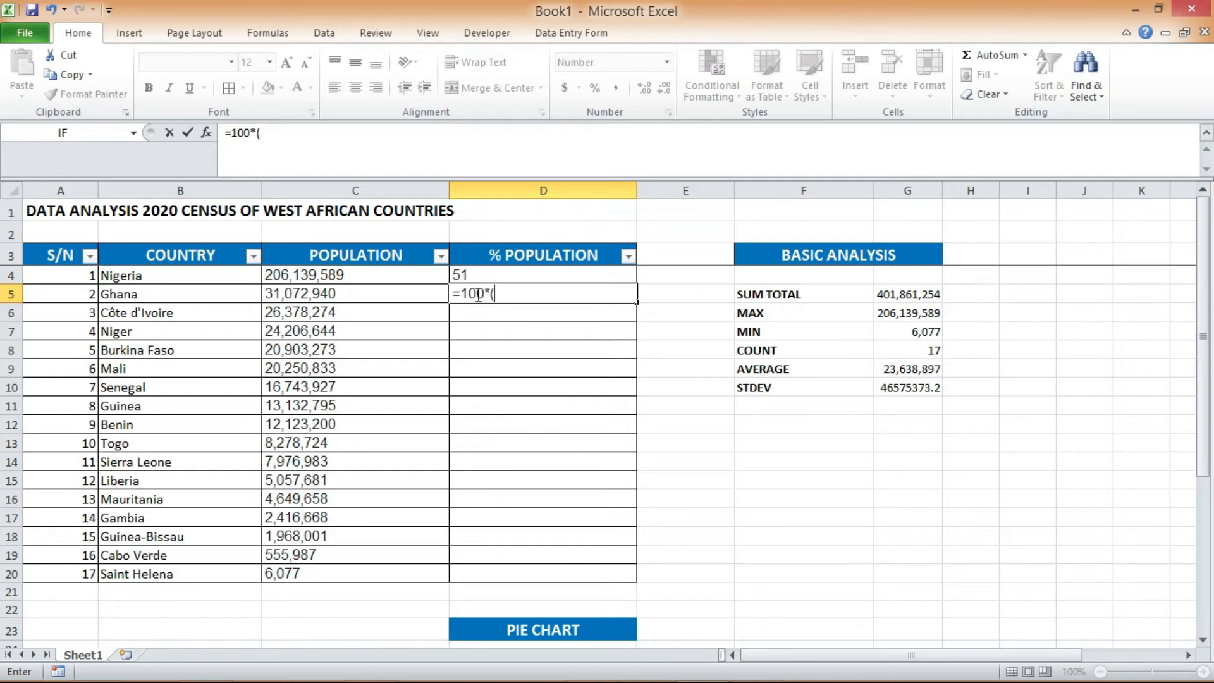
click(403, 290)
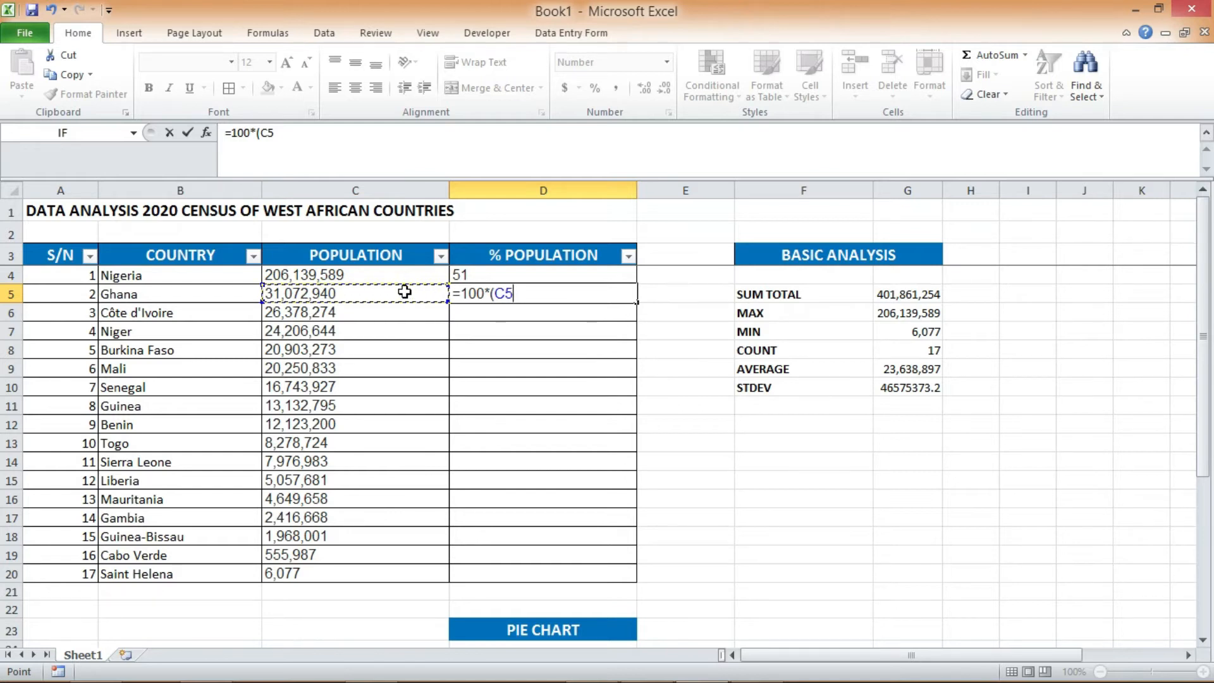
text(/)
click(897, 294)
text())
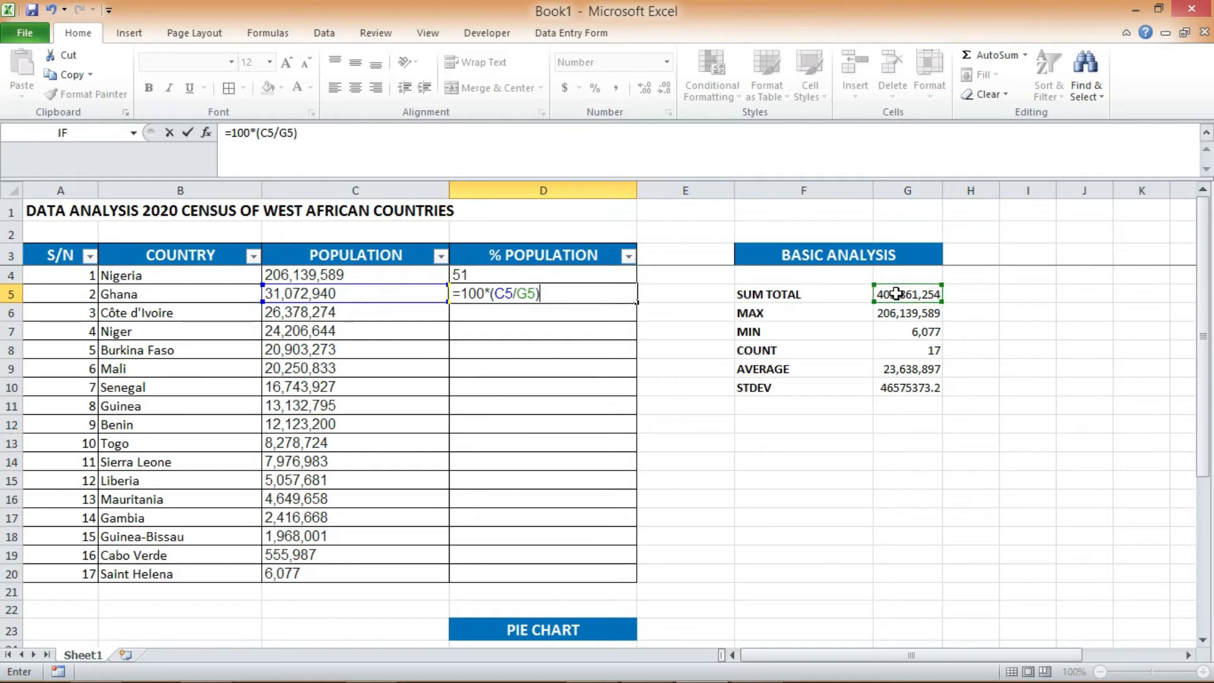
drag(554, 294, 458, 275)
key(ctrl+c)
click(553, 296)
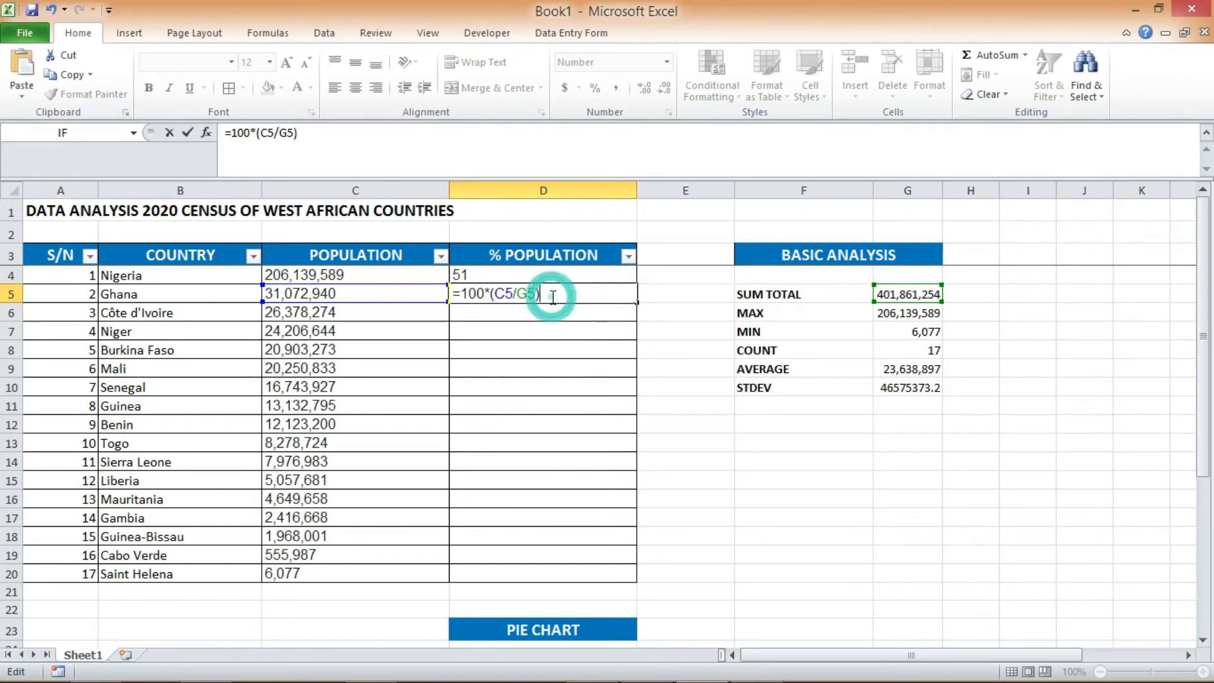
key(Return)
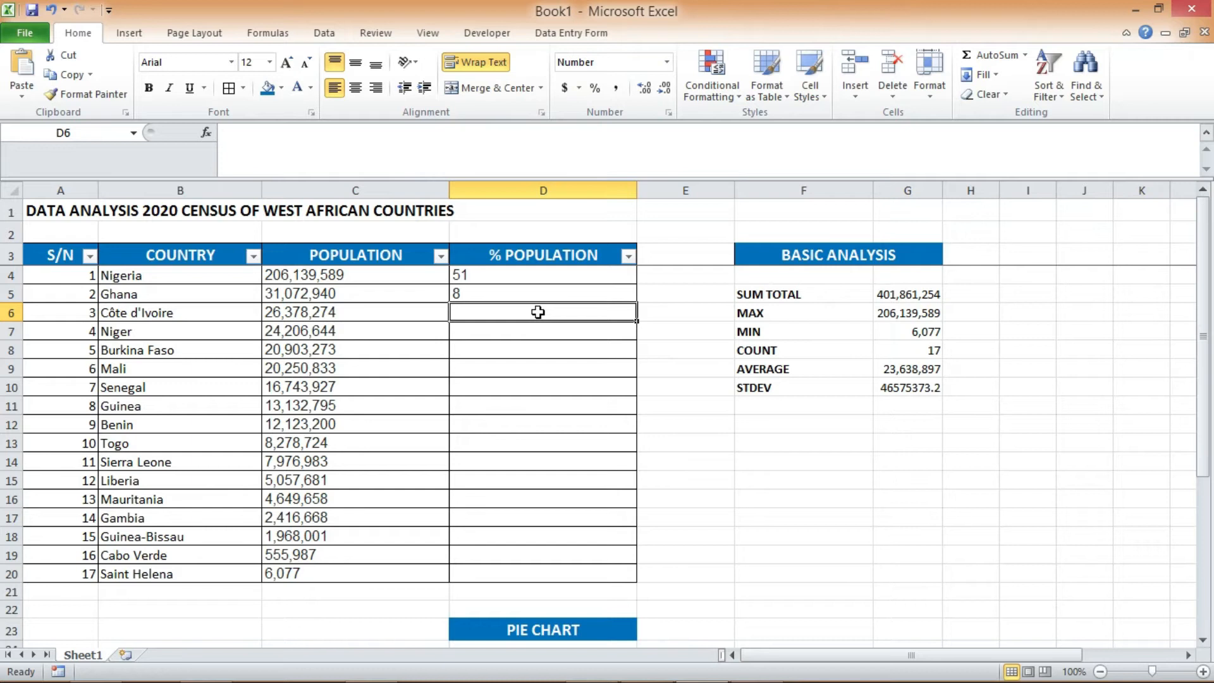
Paste the copied percentage formula into D6 for Côte d'Ivoire and change its population reference, making it =100*(C6/G5).
key(ctrl+v)
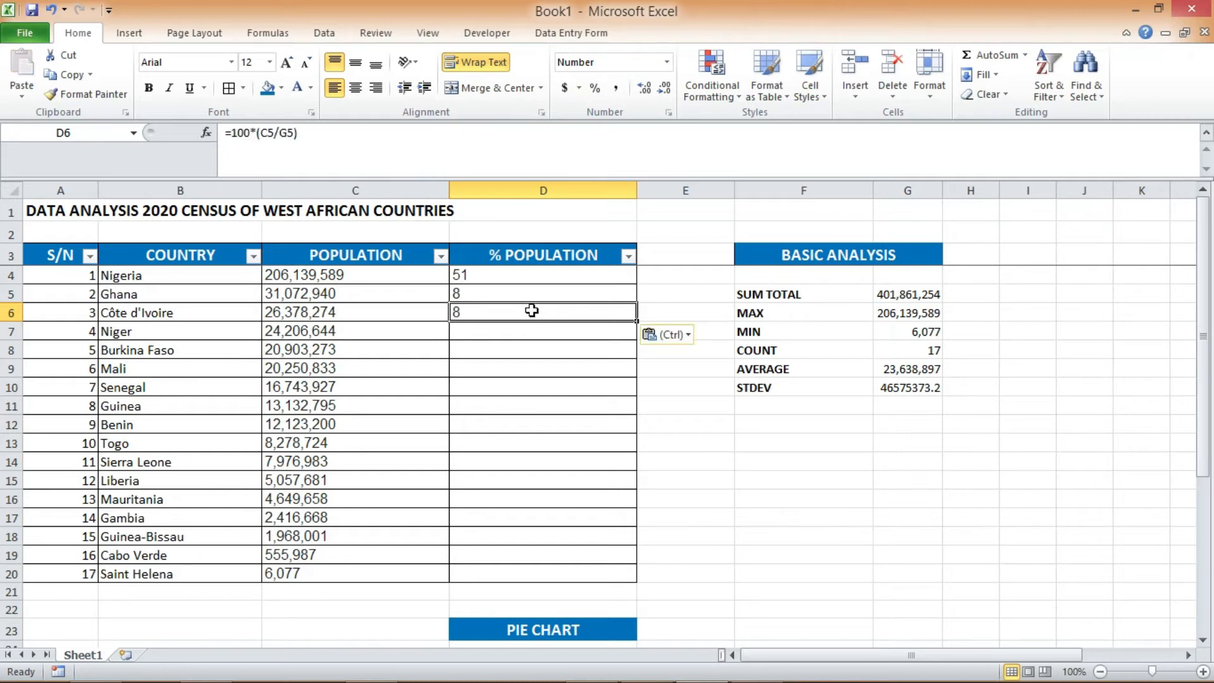
key(ctrl)
click(522, 309)
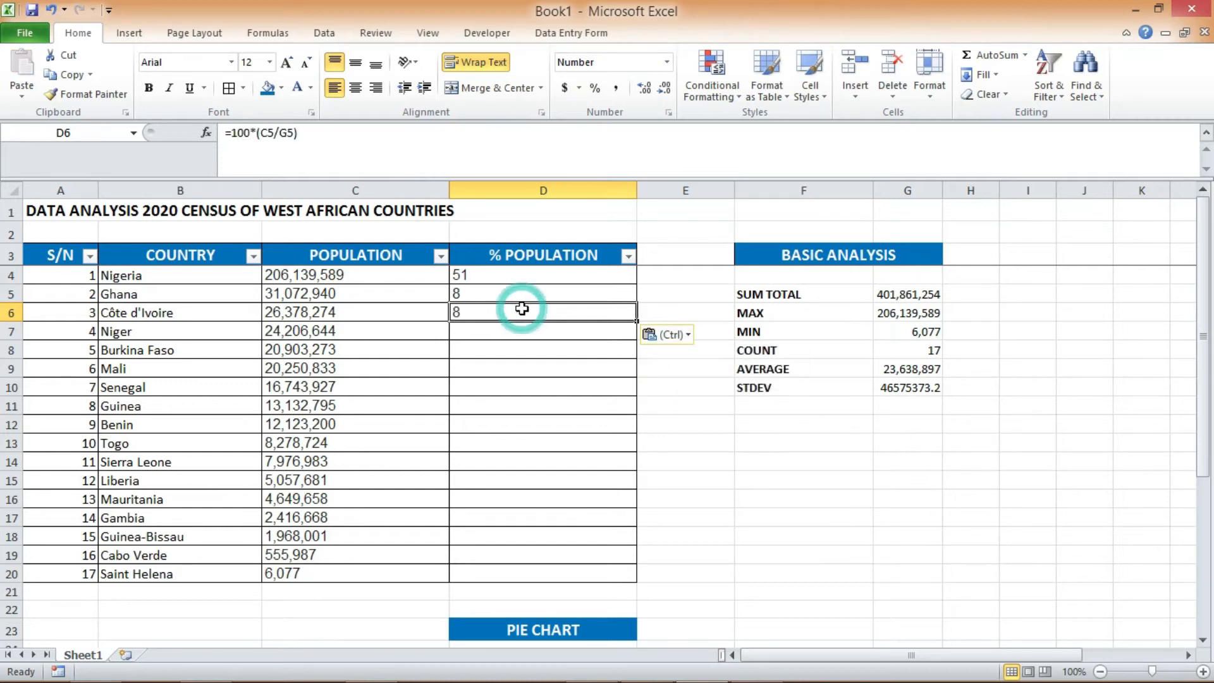
click(275, 132)
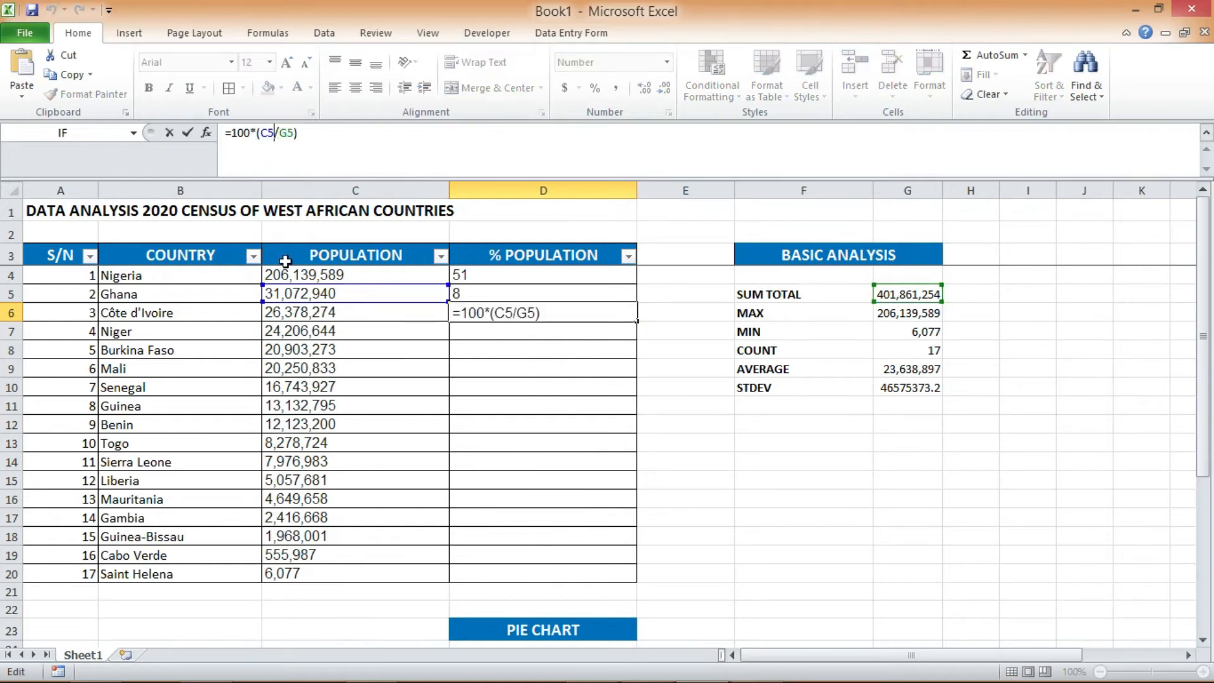
key(BackSpace)
key(Escape)
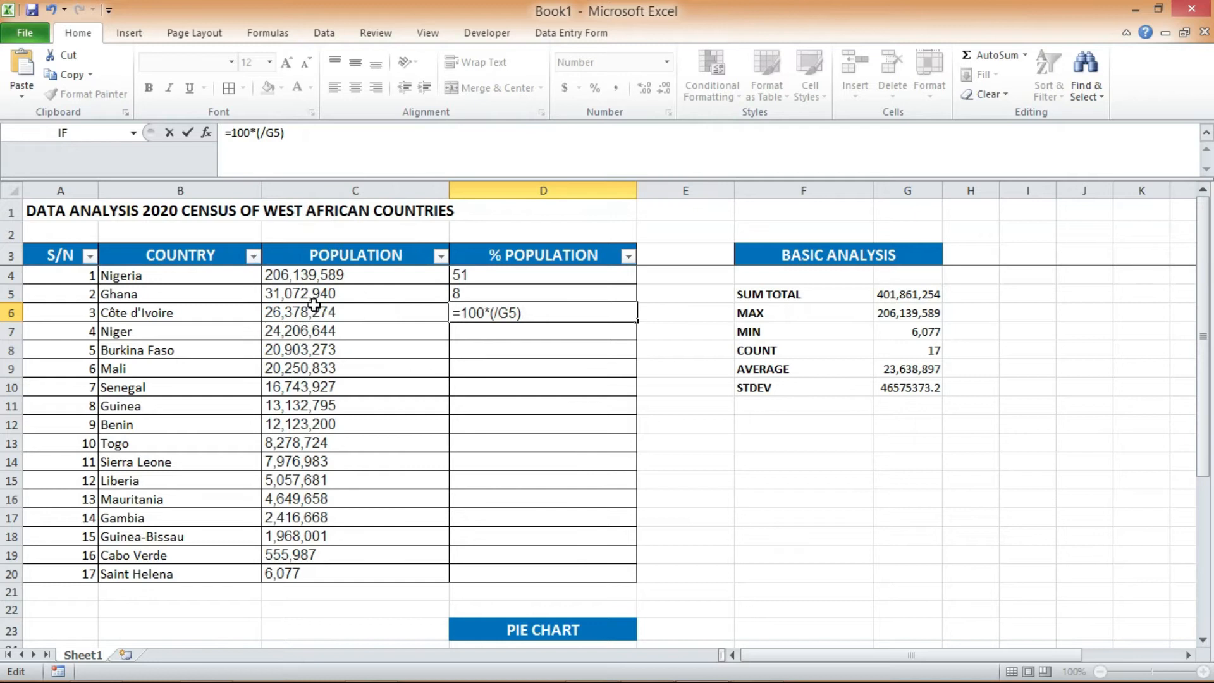
click(317, 311)
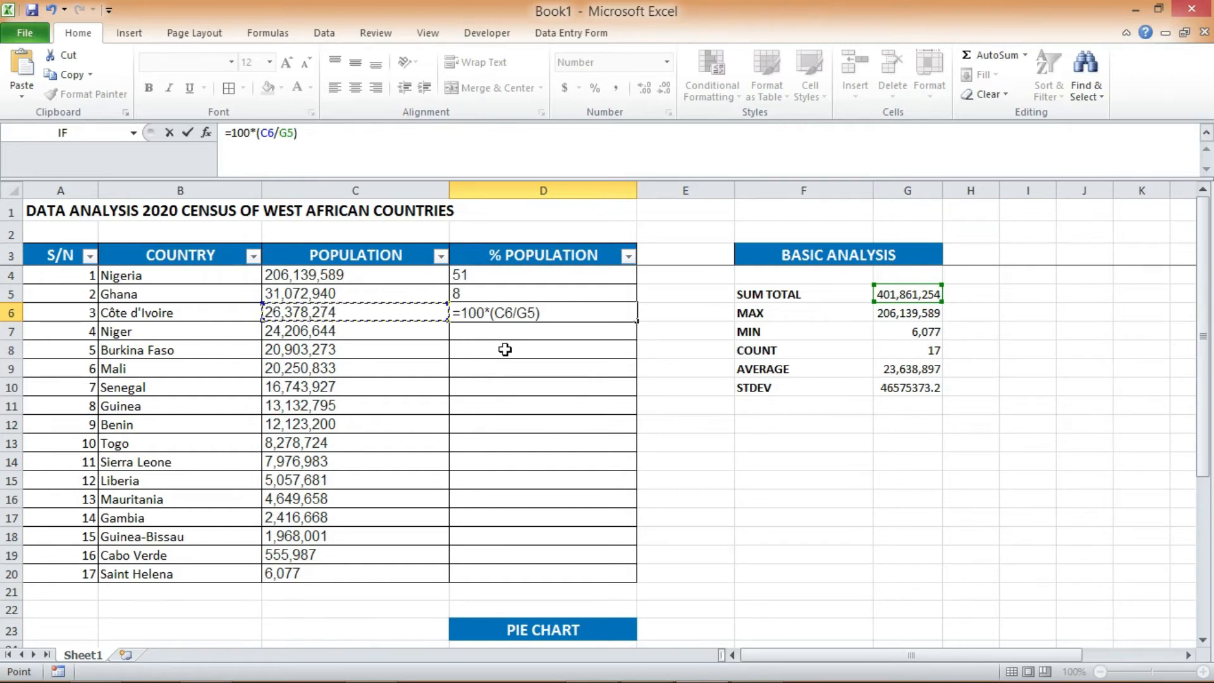
key(Return)
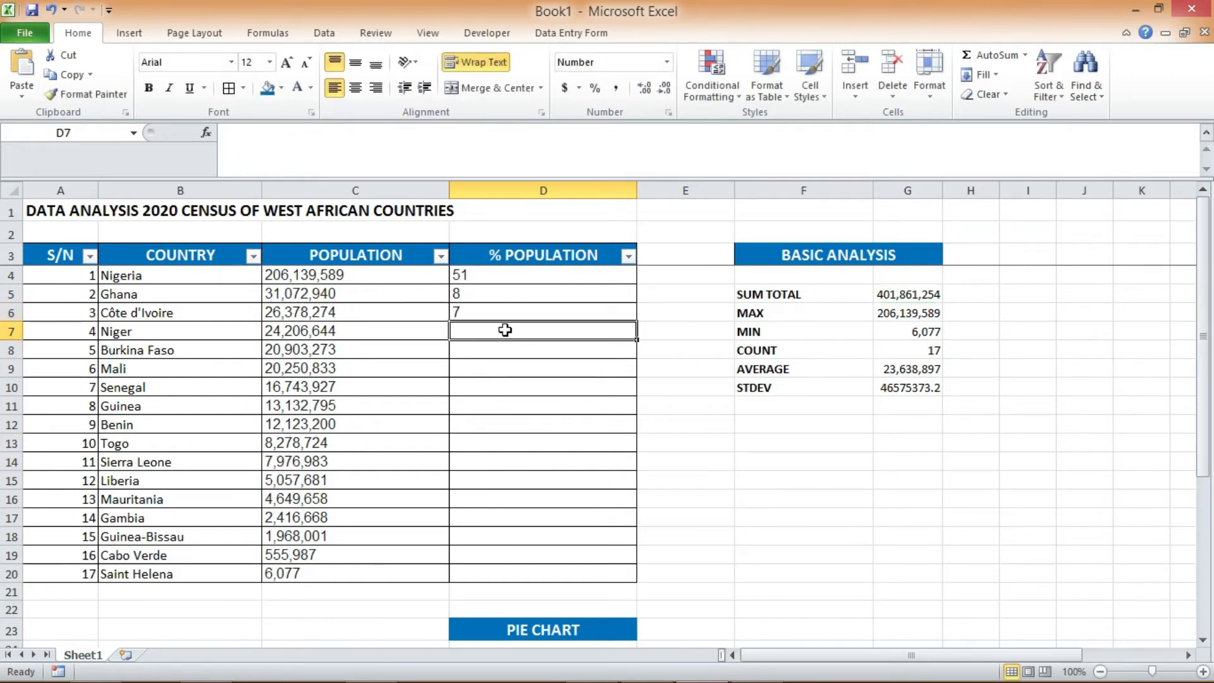
Paste the copied percentage formula into D7 for Niger and change its population reference, making it =100*(C7/G5).
key(ctrl+v)
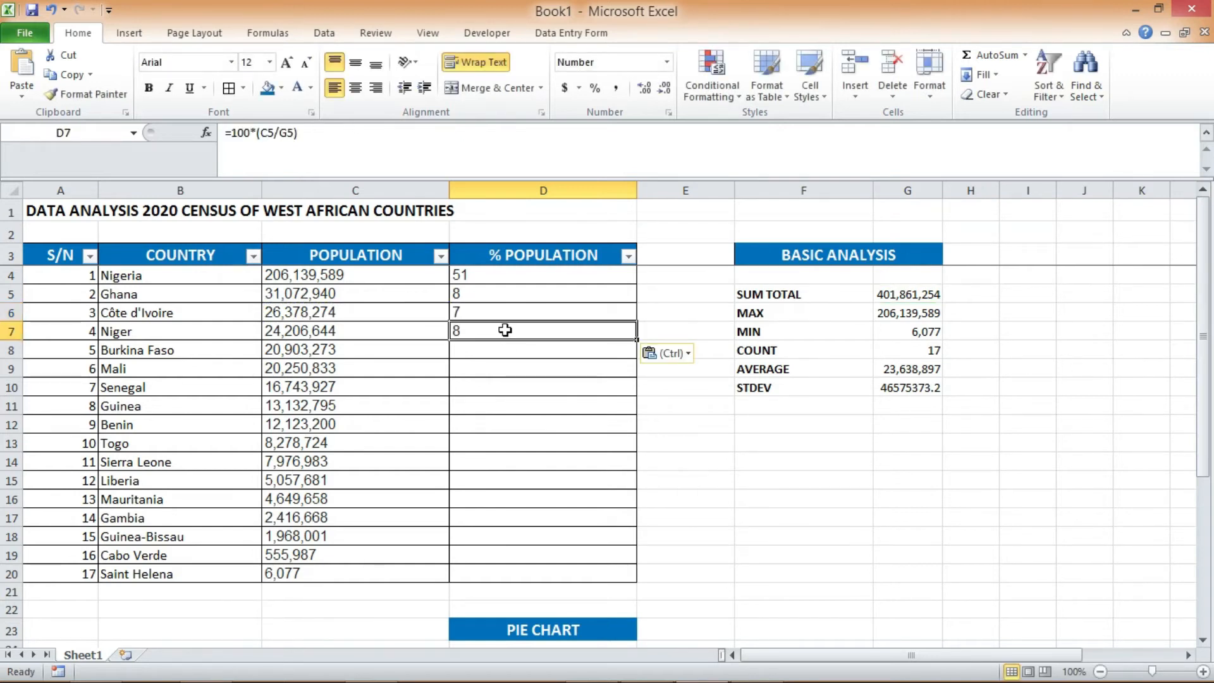
click(274, 132)
key(BackSpace)
key(BackSpace)
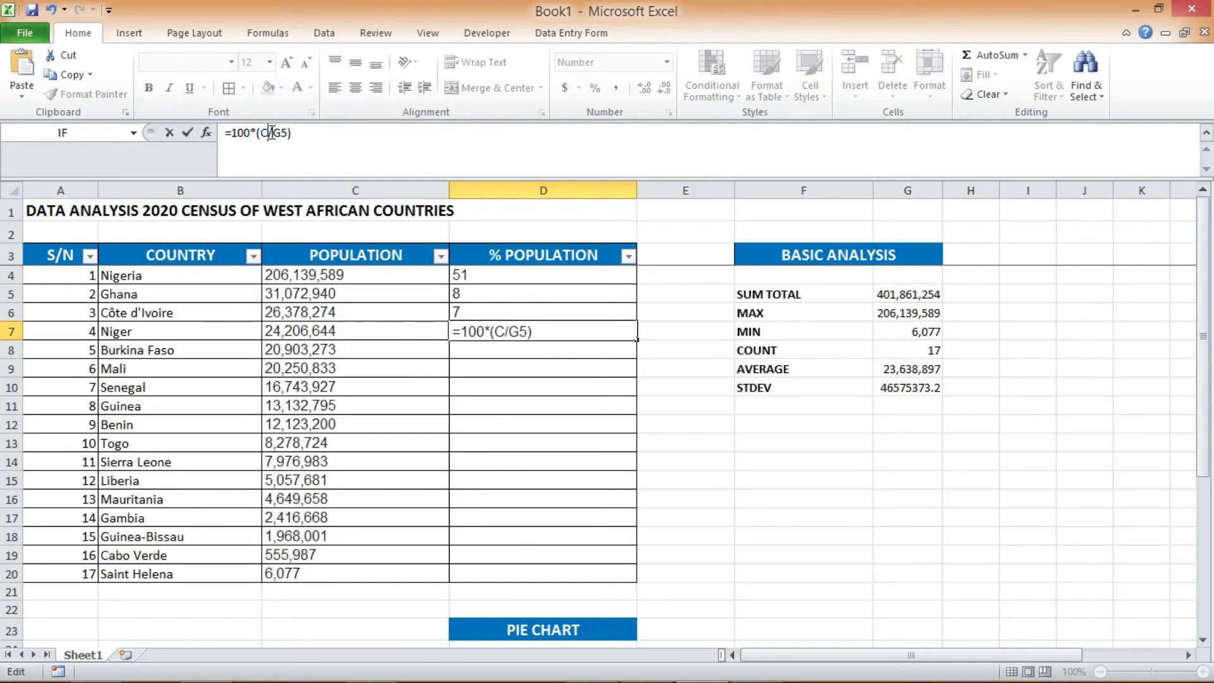
click(306, 329)
key(Return)
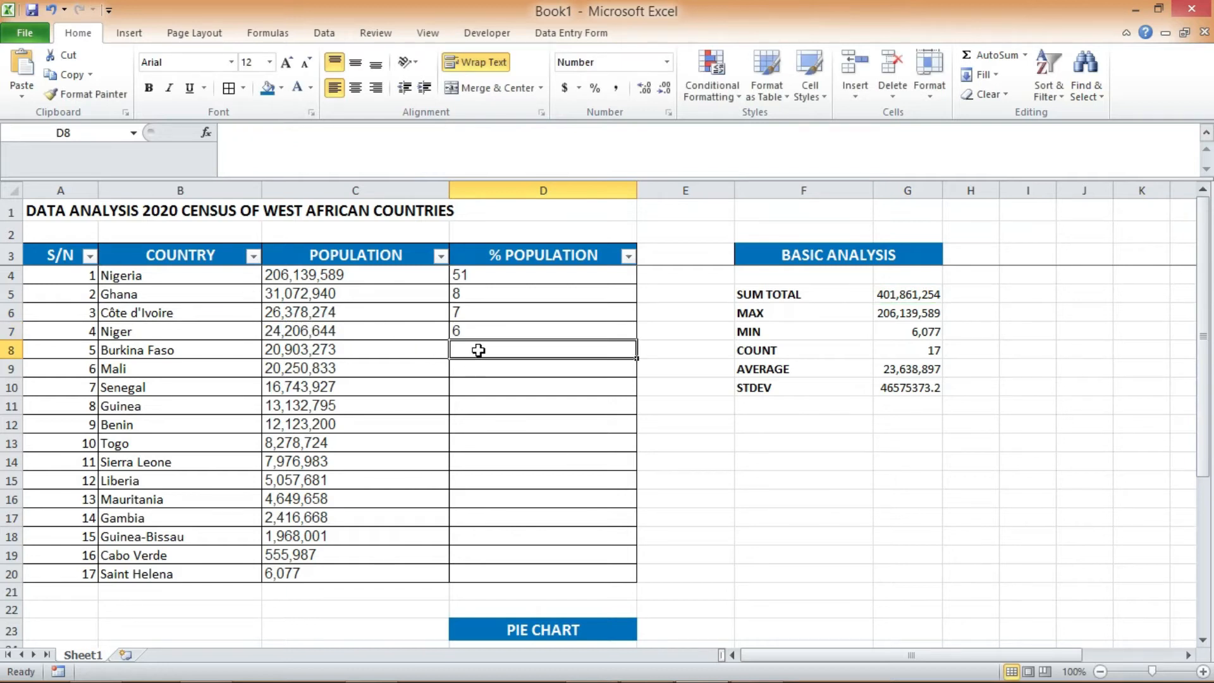
Paste the copied percentage formula into D8 for Burkina Faso and point it to that country's population, making it =100*(C8/G5).
key(ctrl+v)
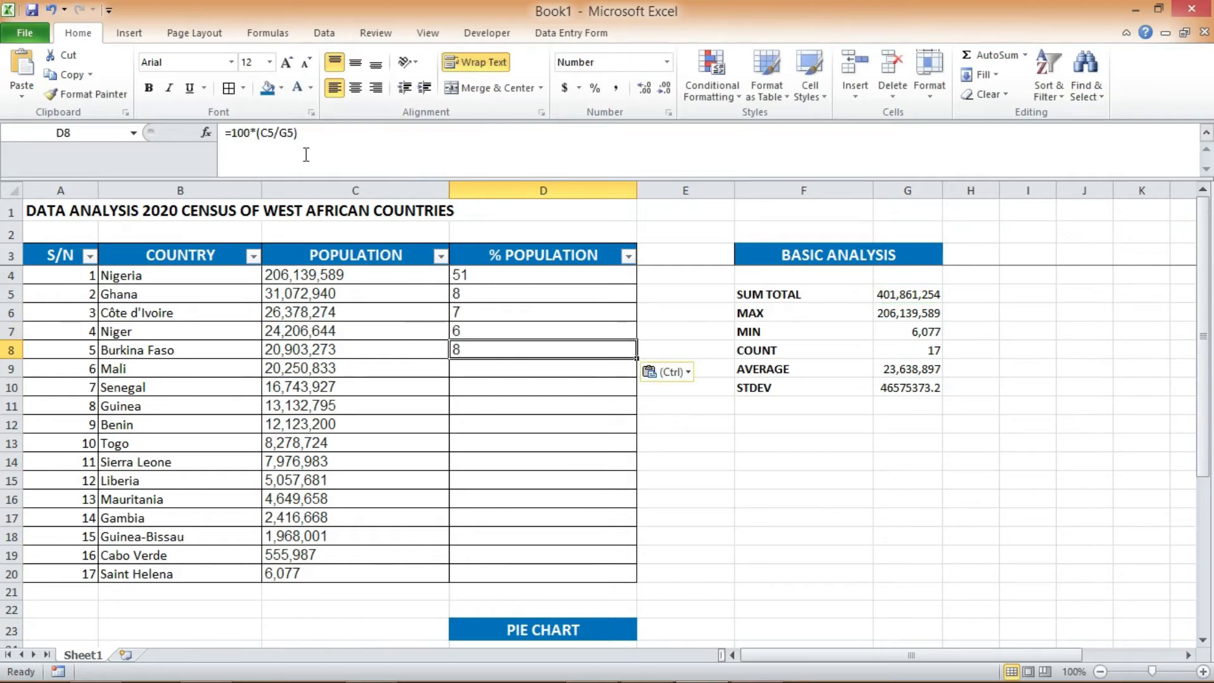
click(271, 130)
key(BackSpace)
key(BackSpace)
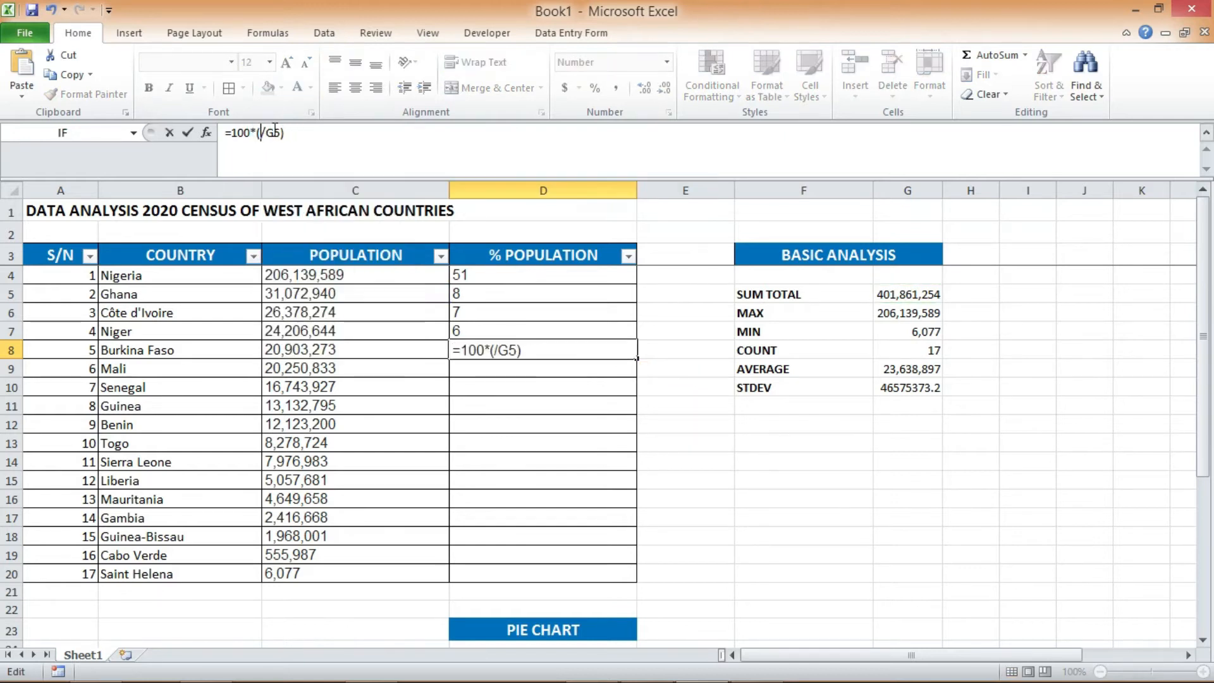
click(296, 349)
key(Return)
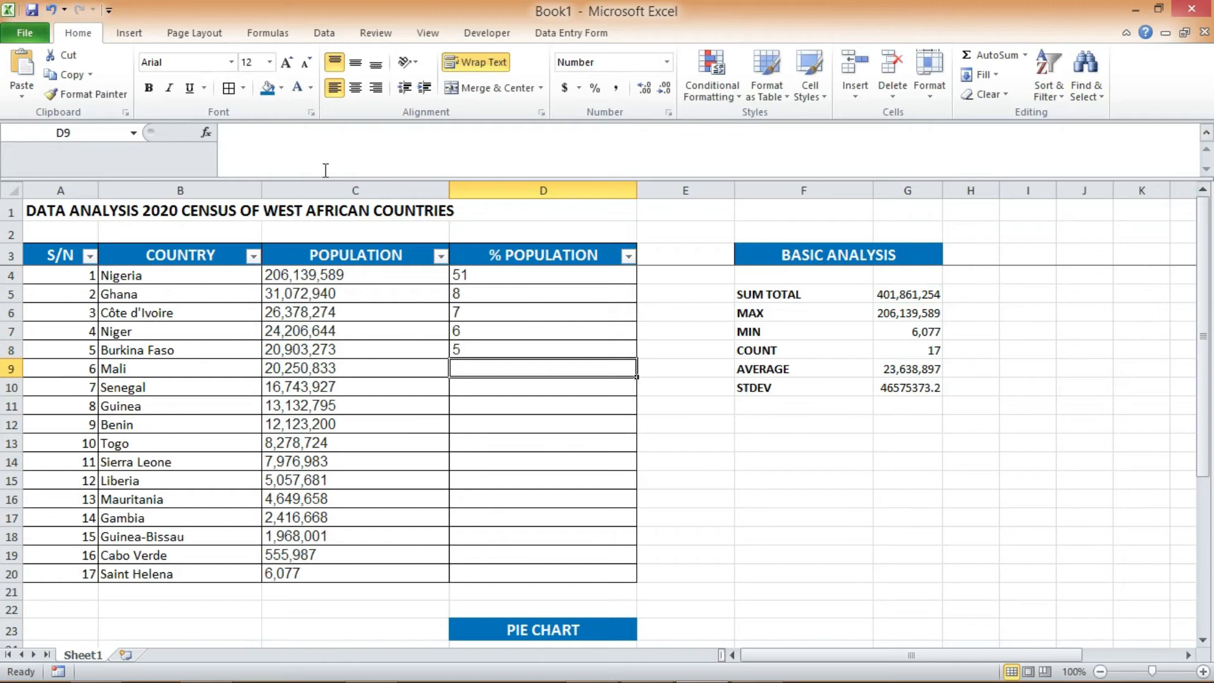
Calculate Mali's population percentage in D9 by pasting the copied formula and changing it to =100*(C9/G5).
click(320, 134)
key(ctrl+v)
click(273, 133)
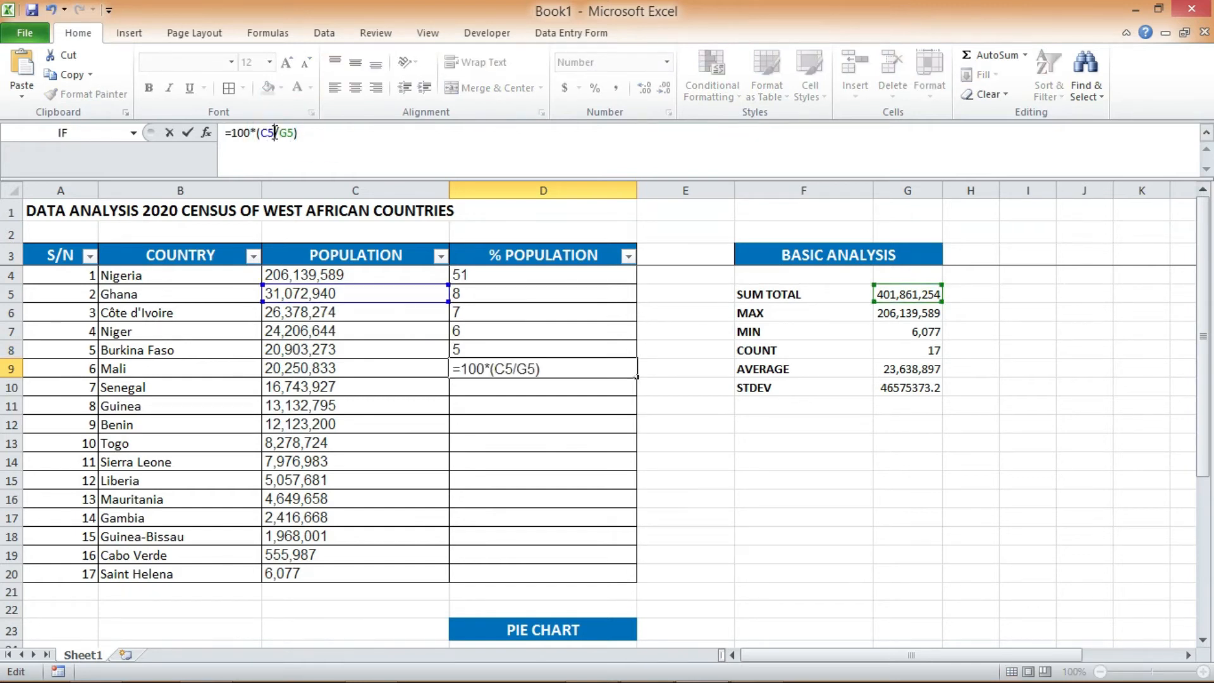
key(BackSpace)
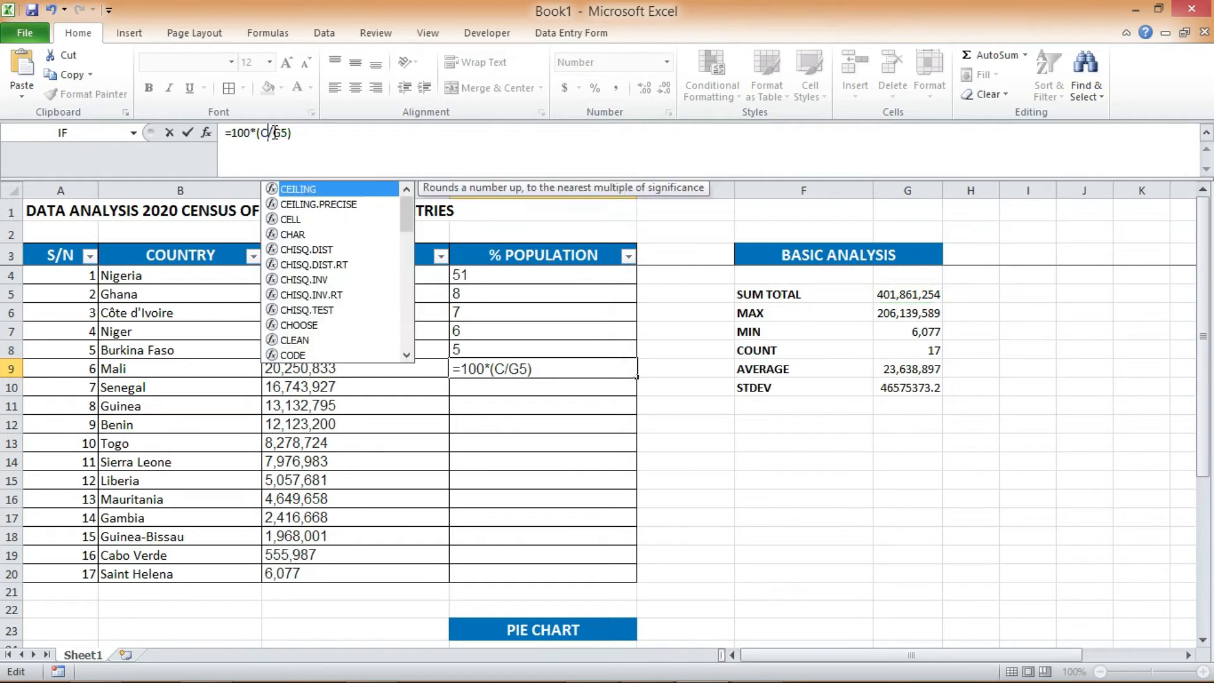
text(9)
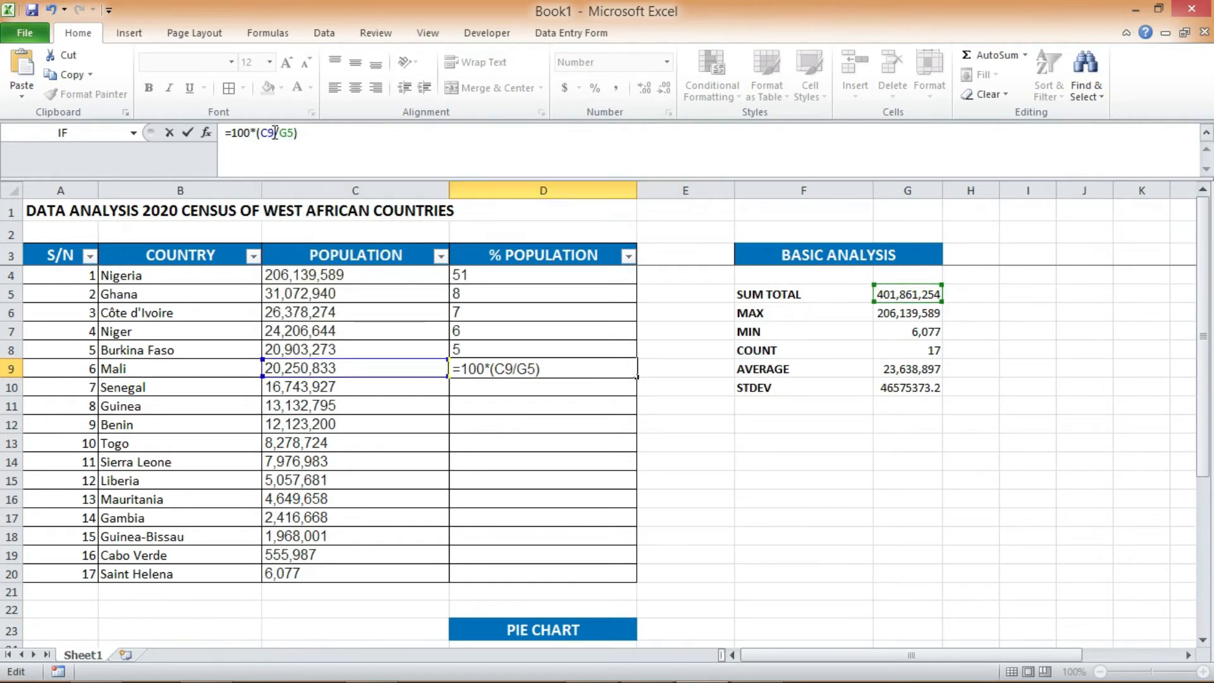
key(Return)
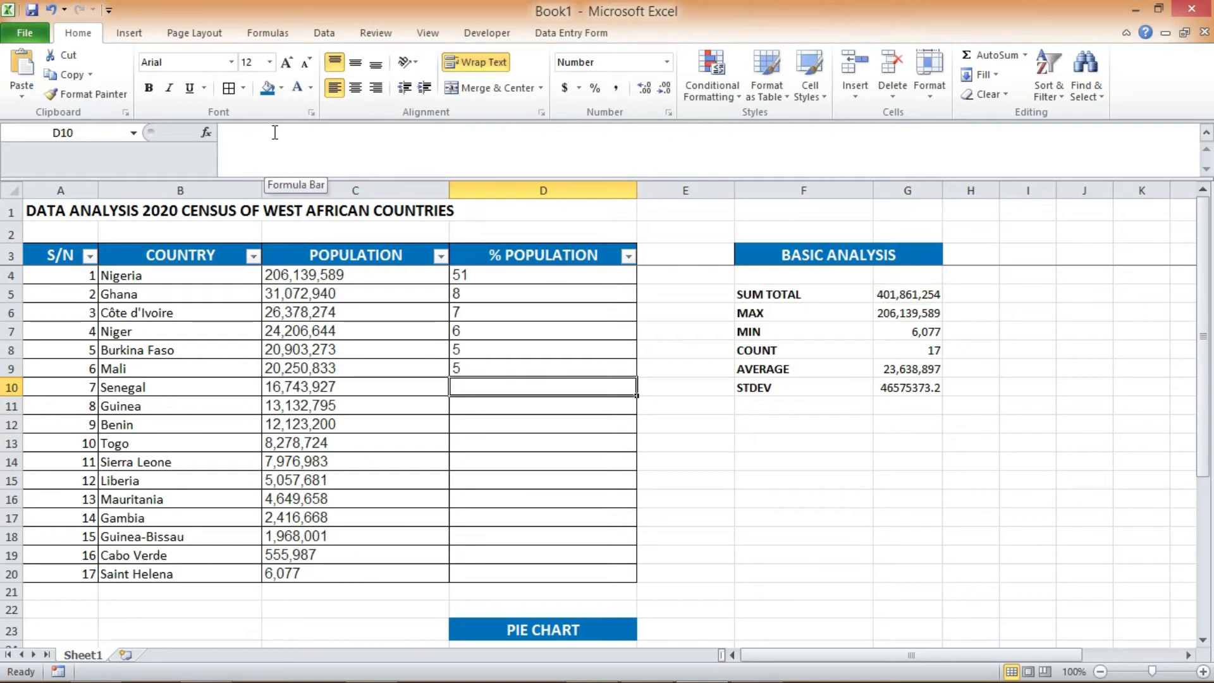
Calculate Senegal's population percentage in D10 by pasting the copied formula and changing it to =100*(C10/G5).
click(275, 132)
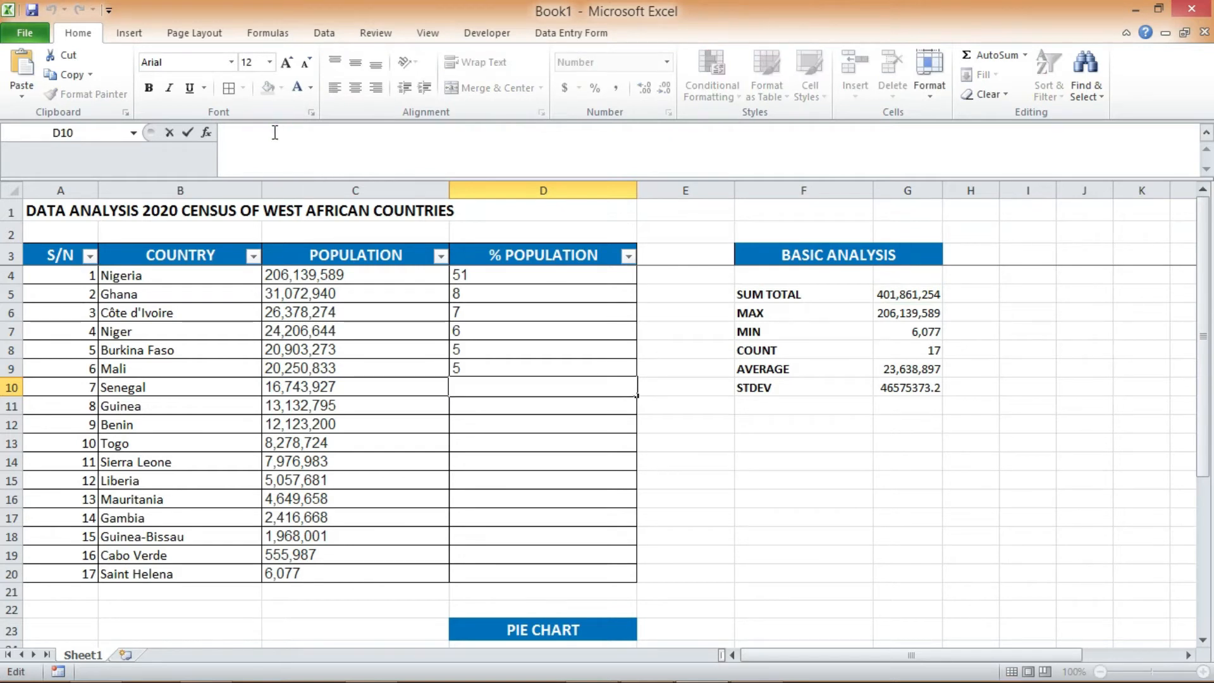
click(483, 385)
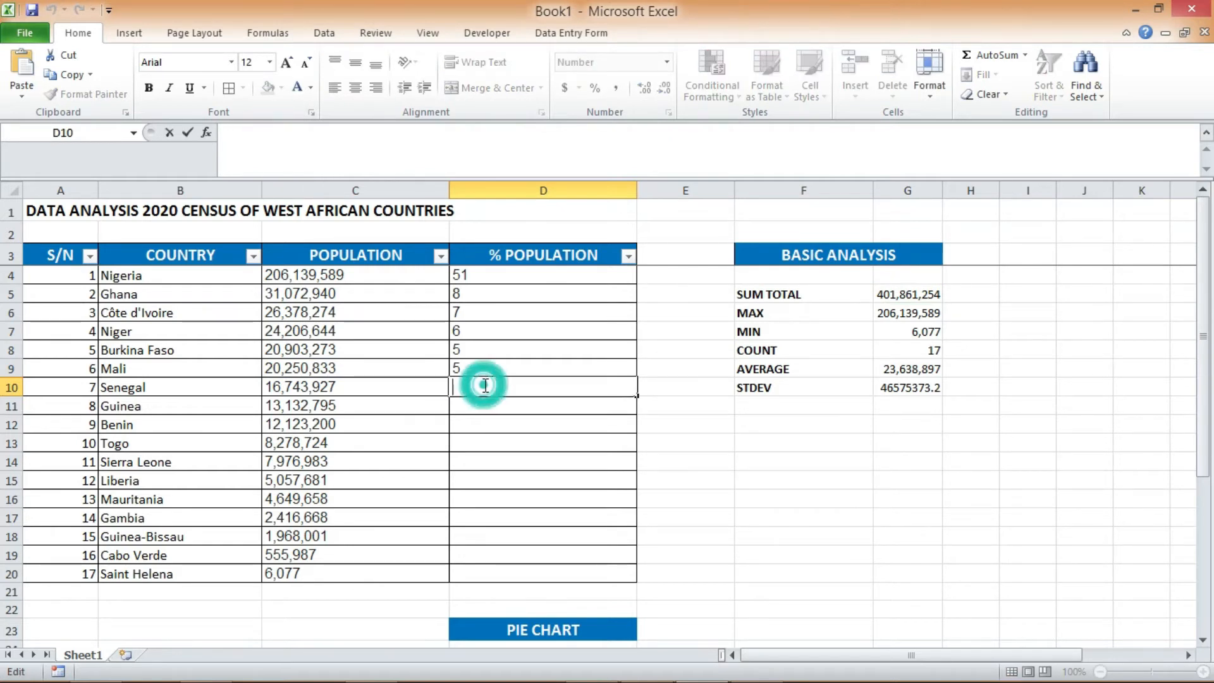
key(ctrl+v)
click(277, 132)
key(BackSpace)
text(8)
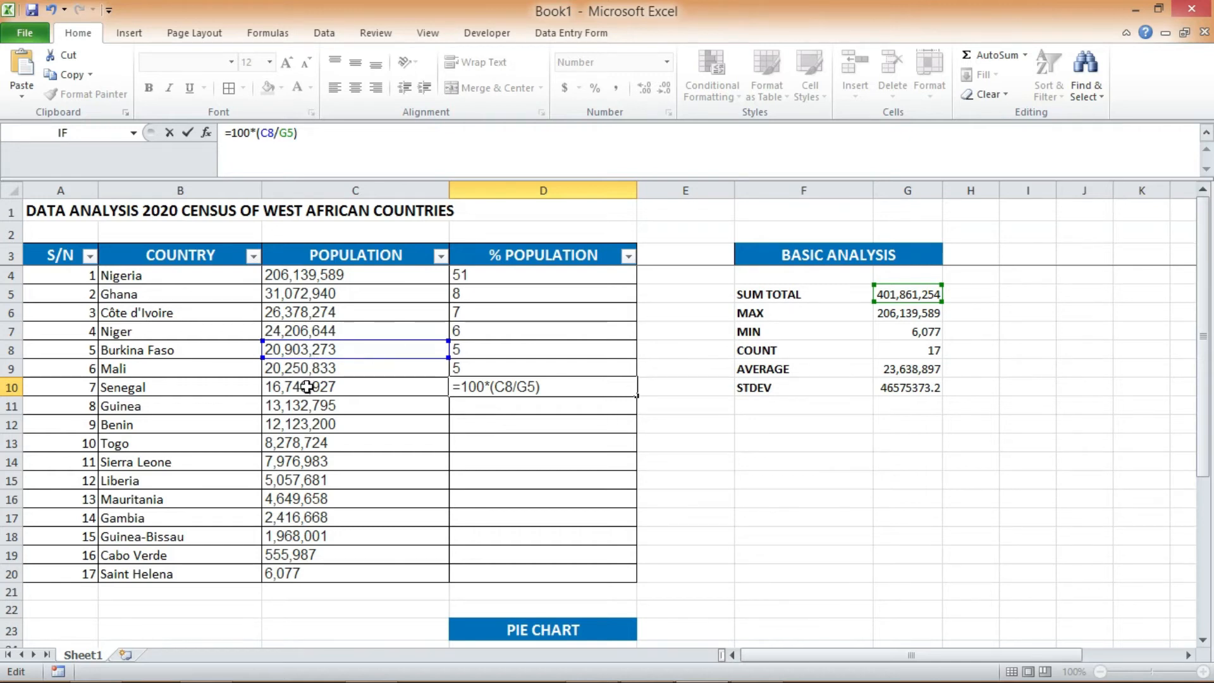
key(BackSpace)
text(10)
key(Return)
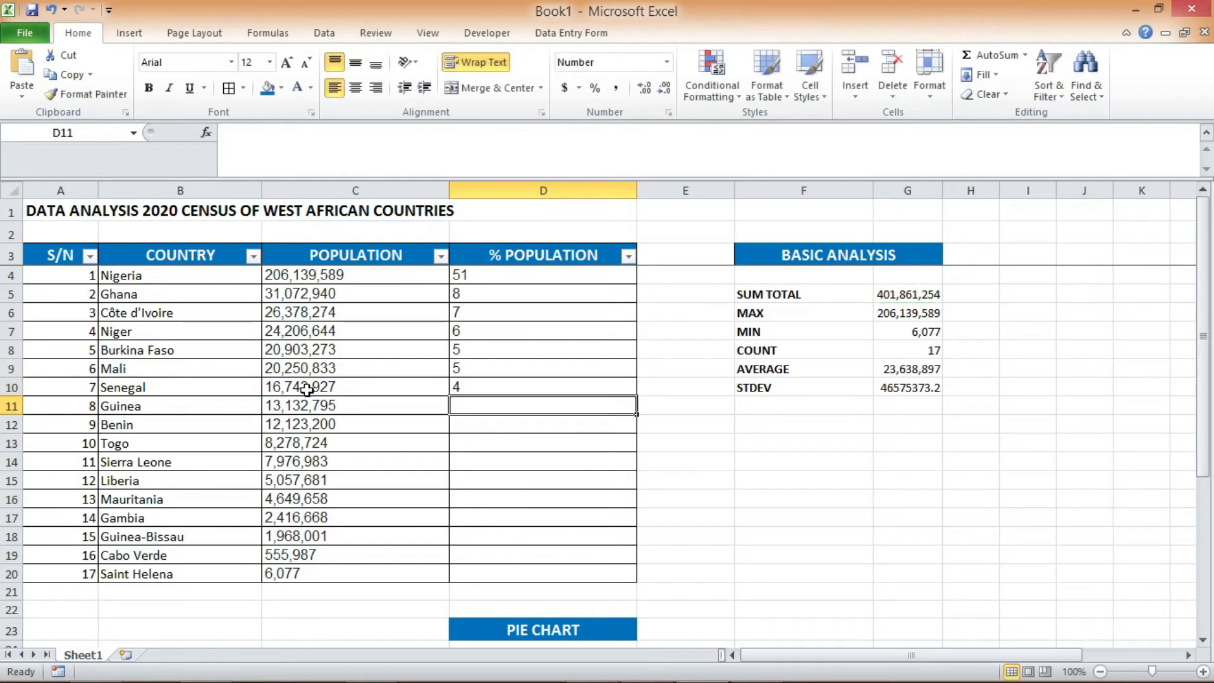
Calculate Guinea's population percentage in D11 by pasting the copied formula and changing it to =100*(C11/G5).
click(480, 365)
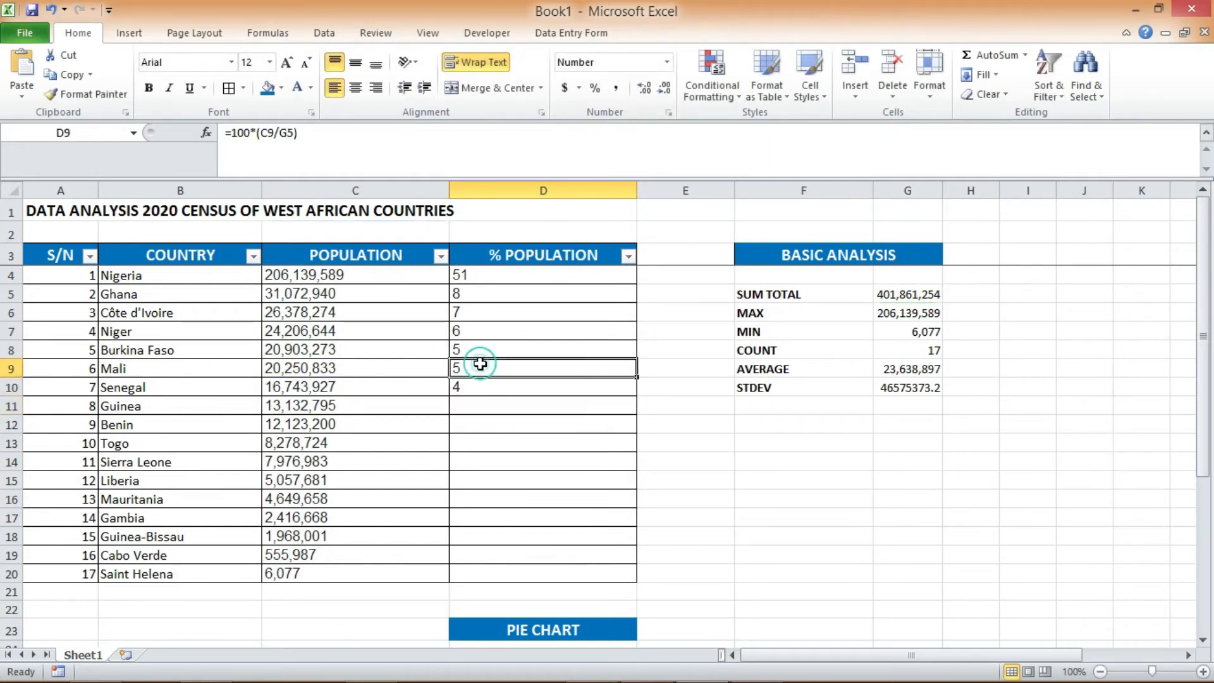
click(458, 406)
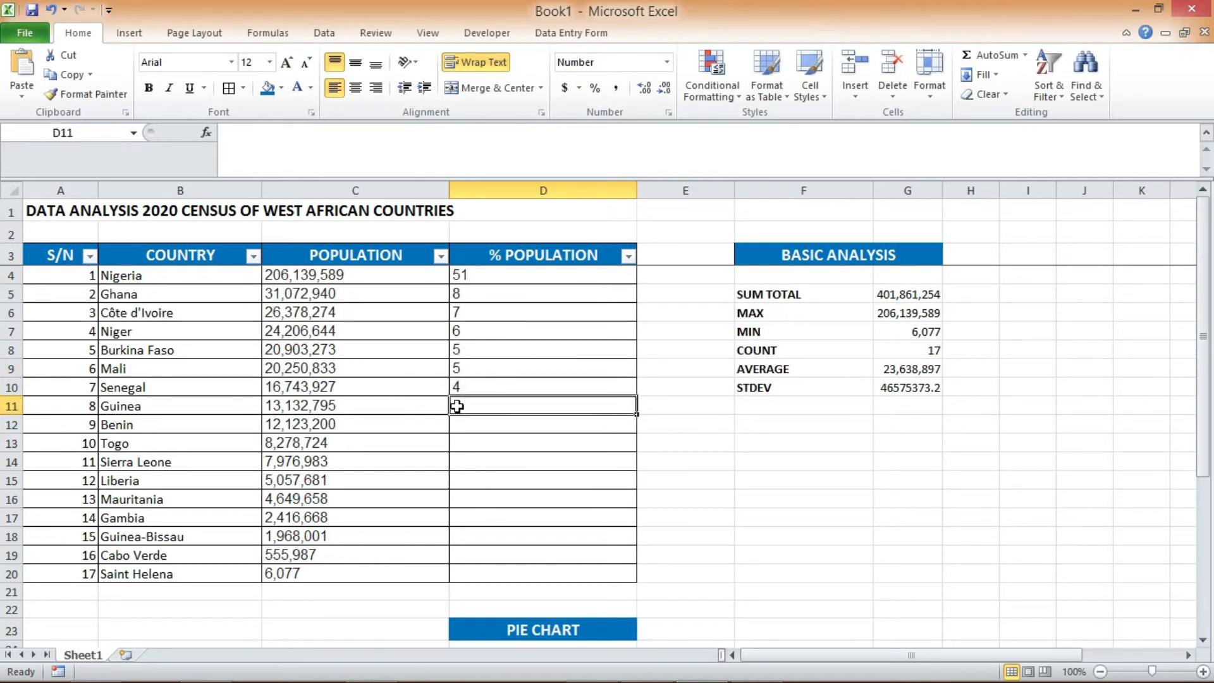
key(ctrl+v)
click(274, 132)
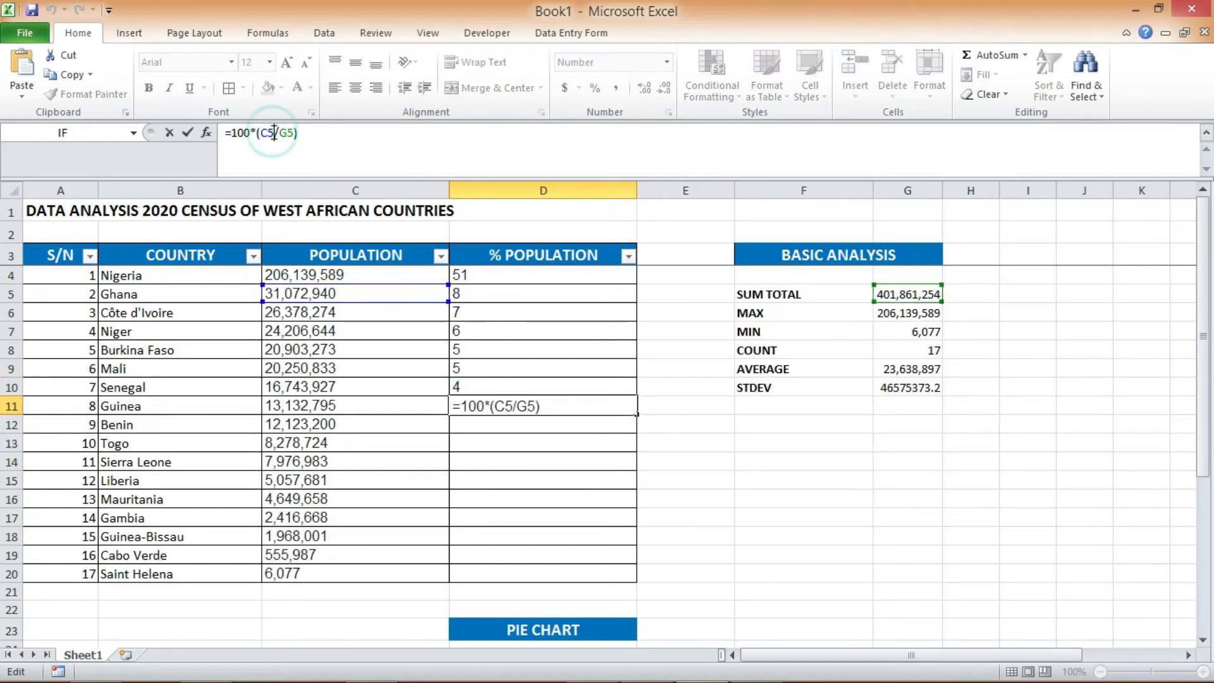
key(BackSpace)
text(11)
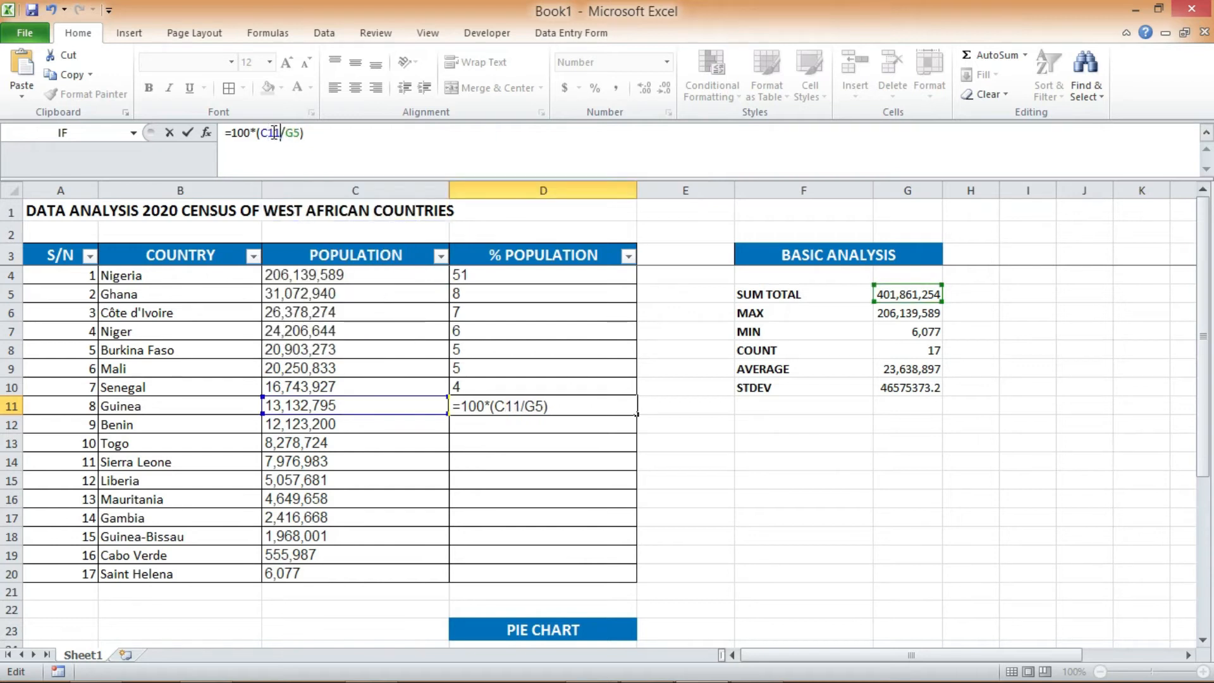
key(Return)
Paste the copied formula into D12 for Benin and change its population reference to C12, keeping G5 as the total.
key(ctrl+v)
click(274, 133)
key(BackSpace)
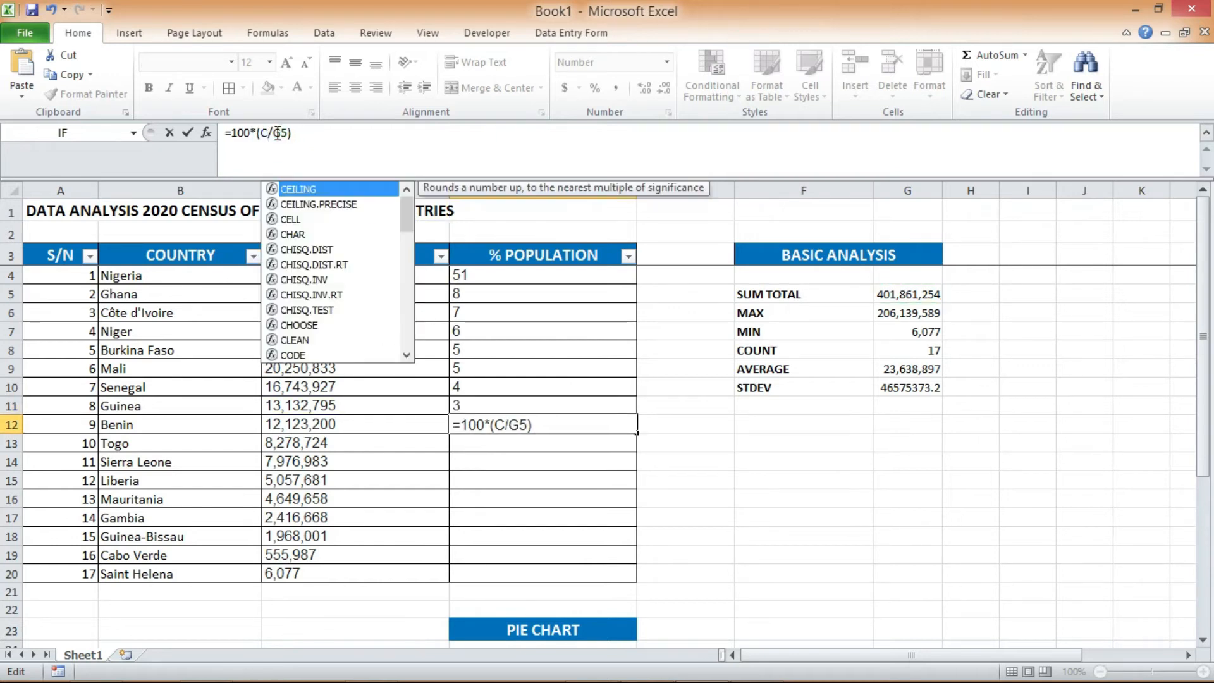
text(12)
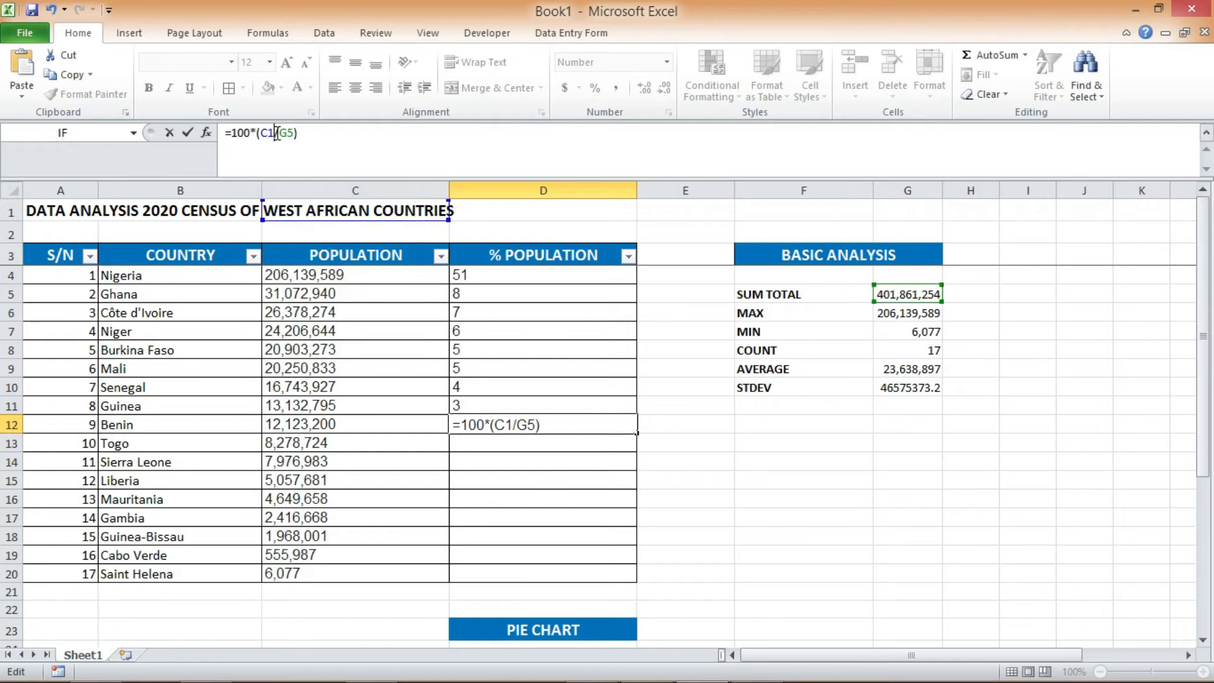
key(Return)
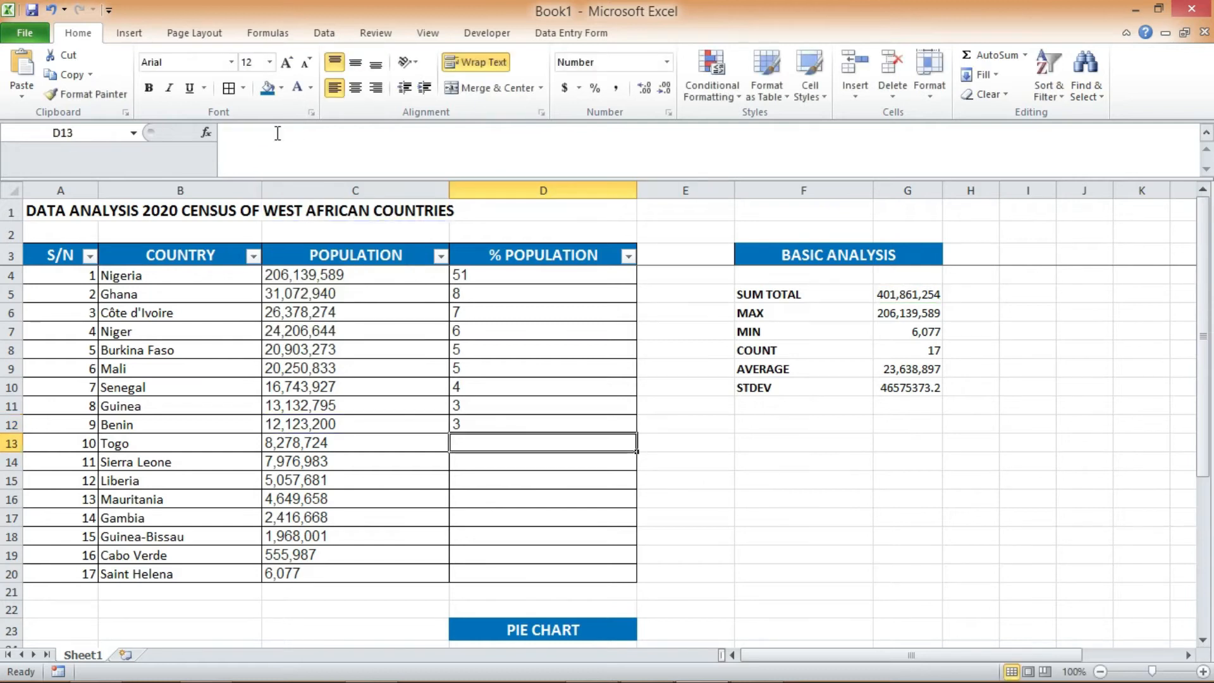
Paste the copied formula into D13 for Togo and change its population reference to C13, keeping G5 as the total.
key(ctrl+v)
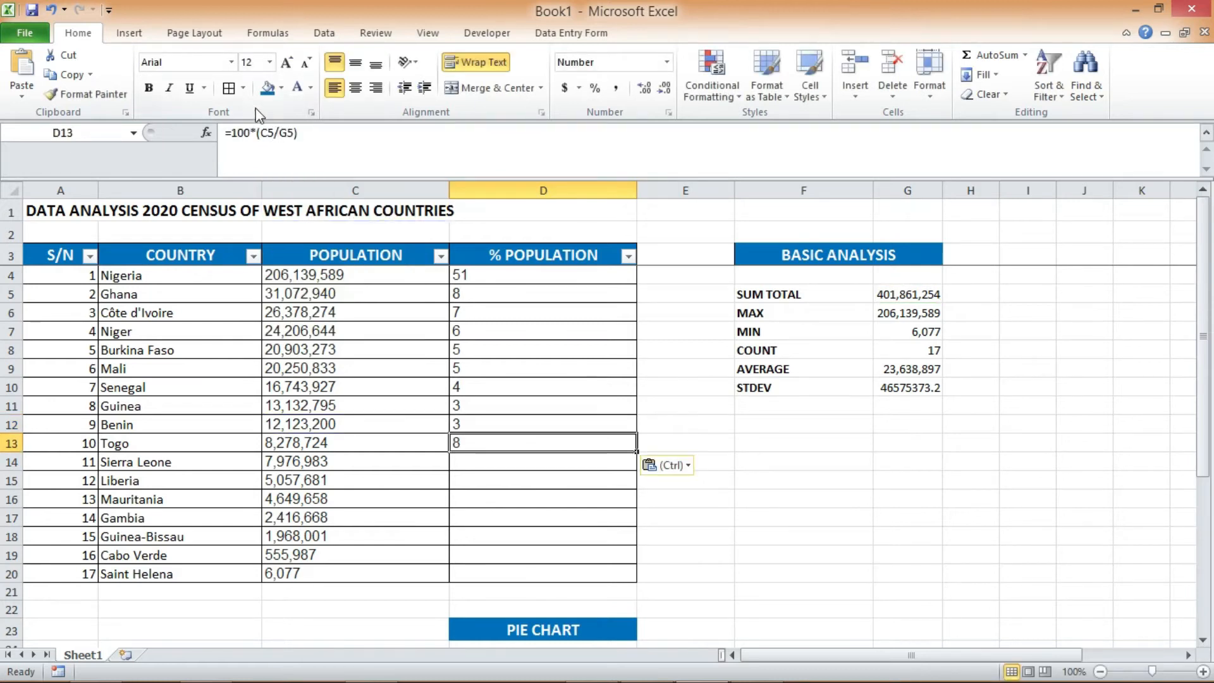
click(274, 133)
key(BackSpace)
text(13)
key(Return)
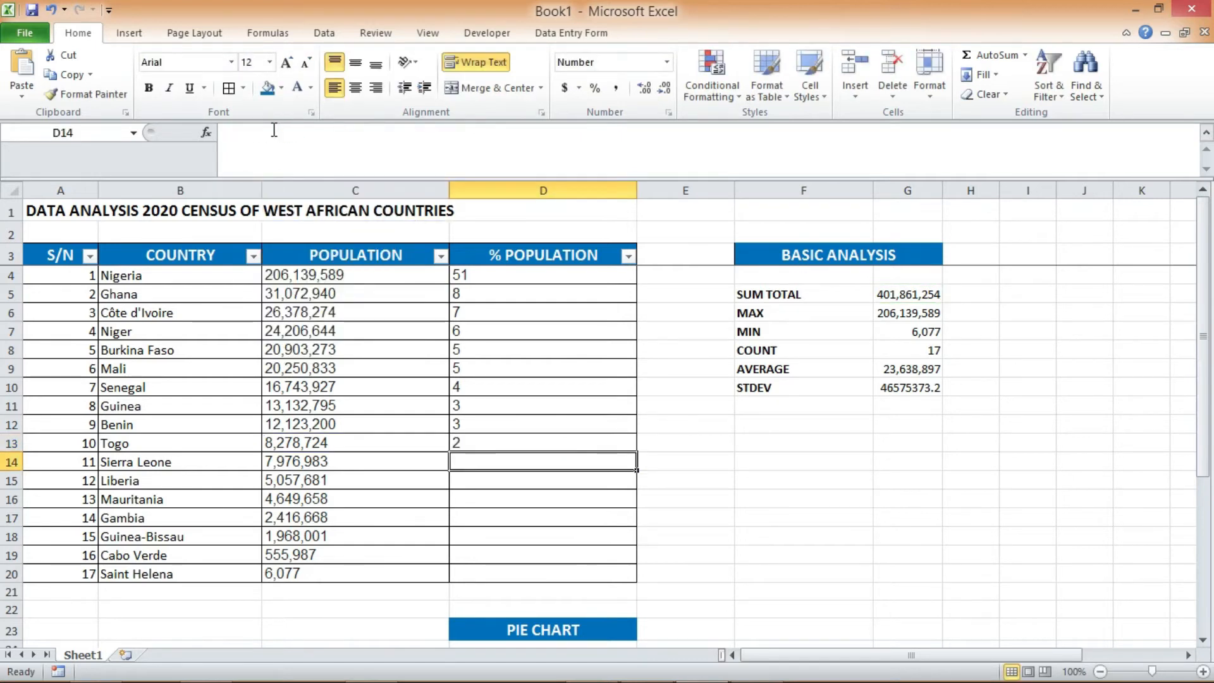
Calculate Sierra Leone's population percentage in D14 by pasting the copied formula and changing its population reference to C14.
key(ctrl+v)
click(274, 132)
key(BackSpace)
text(14)
key(Return)
Calculate Liberia's population percentage in D15 by pasting the copied formula and changing its population reference to C15.
click(273, 131)
click(499, 481)
key(ctrl+v)
click(274, 131)
key(BackSpace)
text(1)
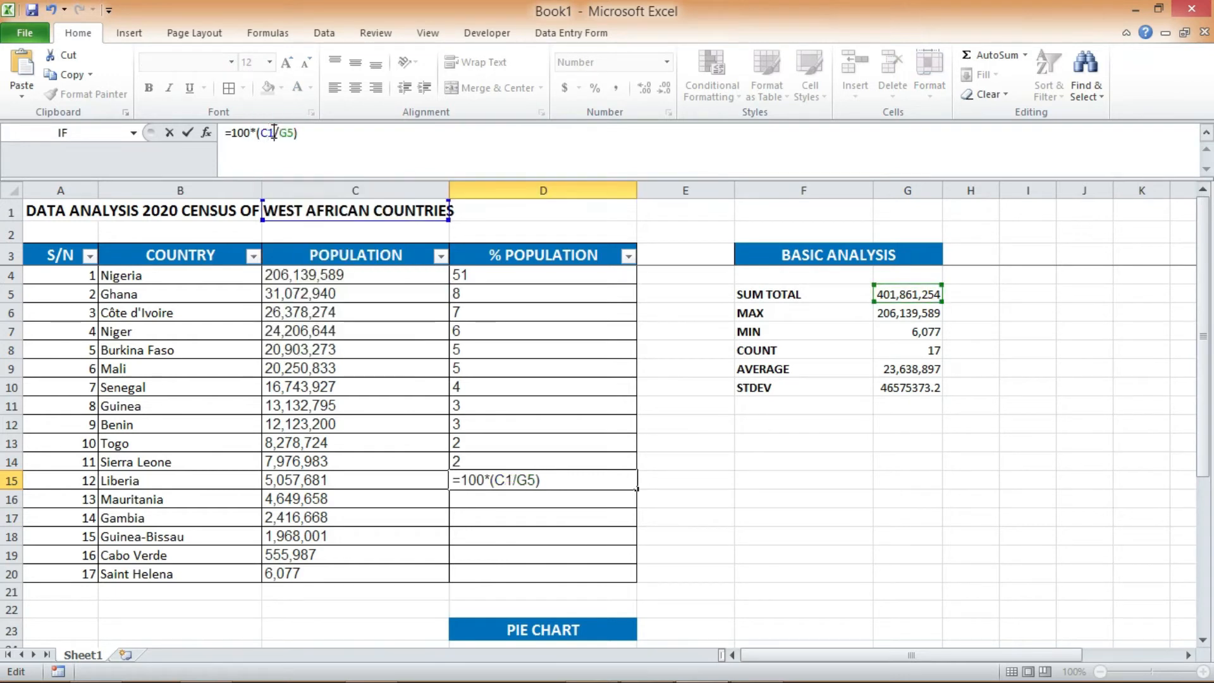
text(5)
key(Return)
Paste the copied percentage formula into D16 for Mauritania and change its population reference from Ghana's cell to C16.
click(274, 131)
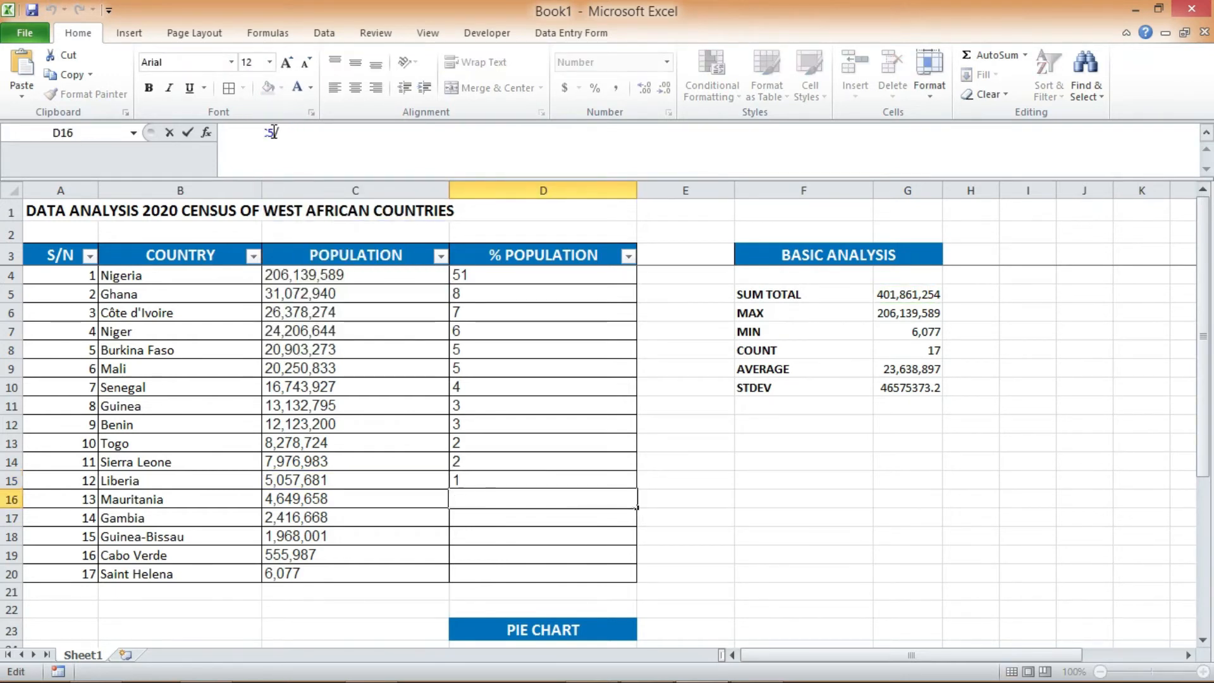
key(ctrl+v)
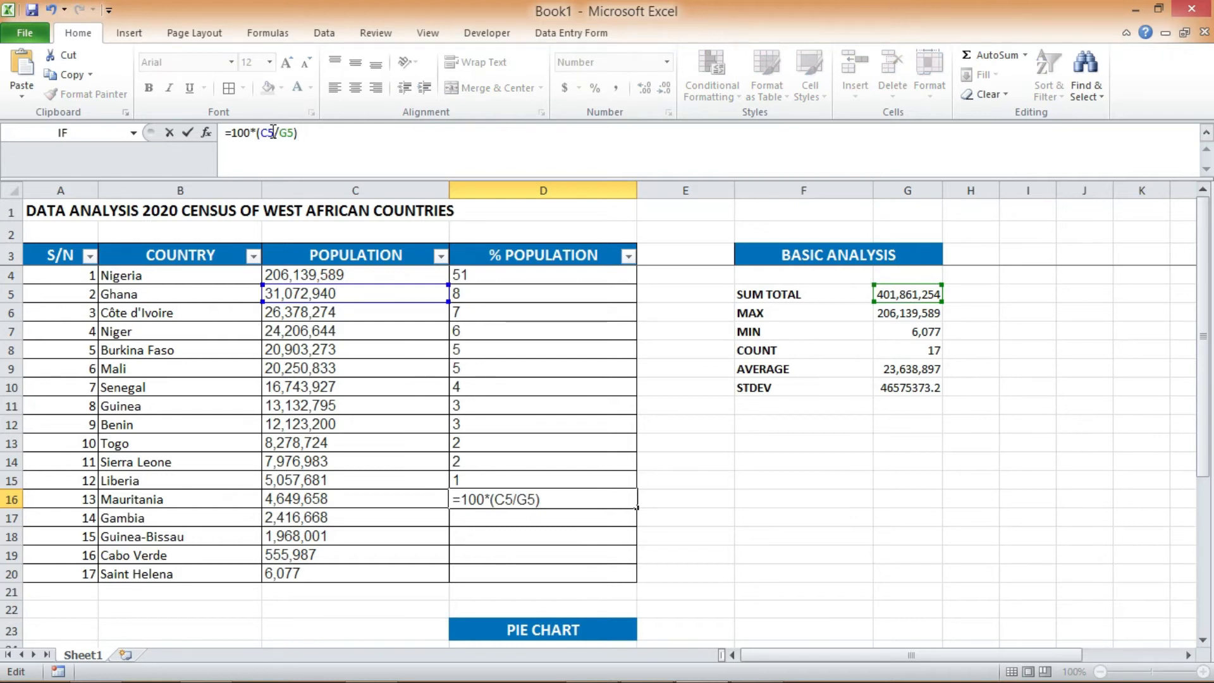
click(277, 132)
key(BackSpace)
text(16)
key(Return)
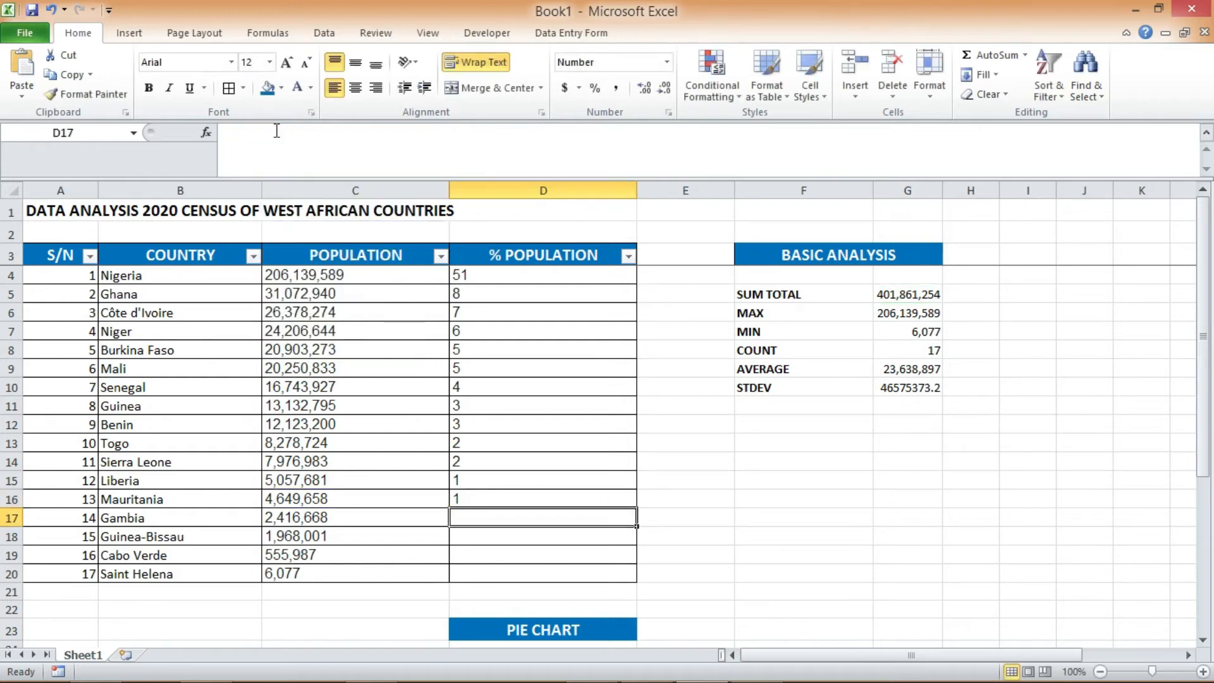
Paste the copied percentage formula into D17 for Gambia and edit it to =100*(C17/G5).
key(ctrl+v)
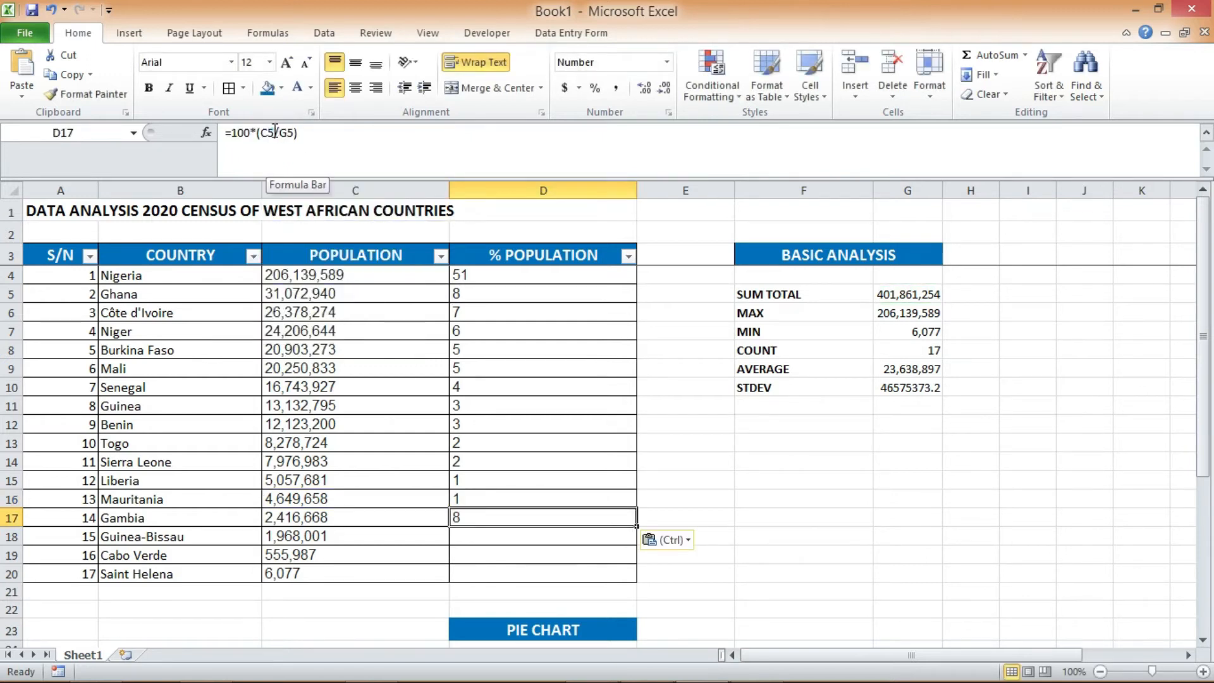
click(275, 132)
key(BackSpace)
text(17)
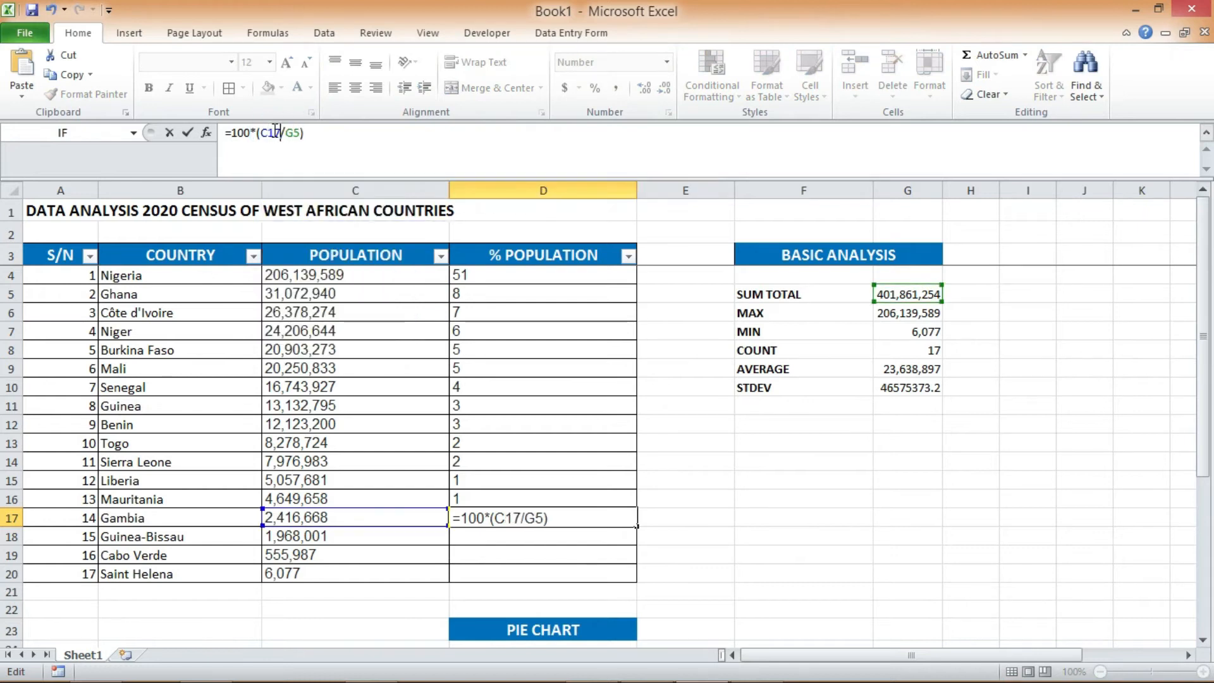
key(Return)
Paste the copied percentage formula into D18 for Guinea-Bissau and edit it to =100*(C18/G5).
text(=100*(C5/G5))
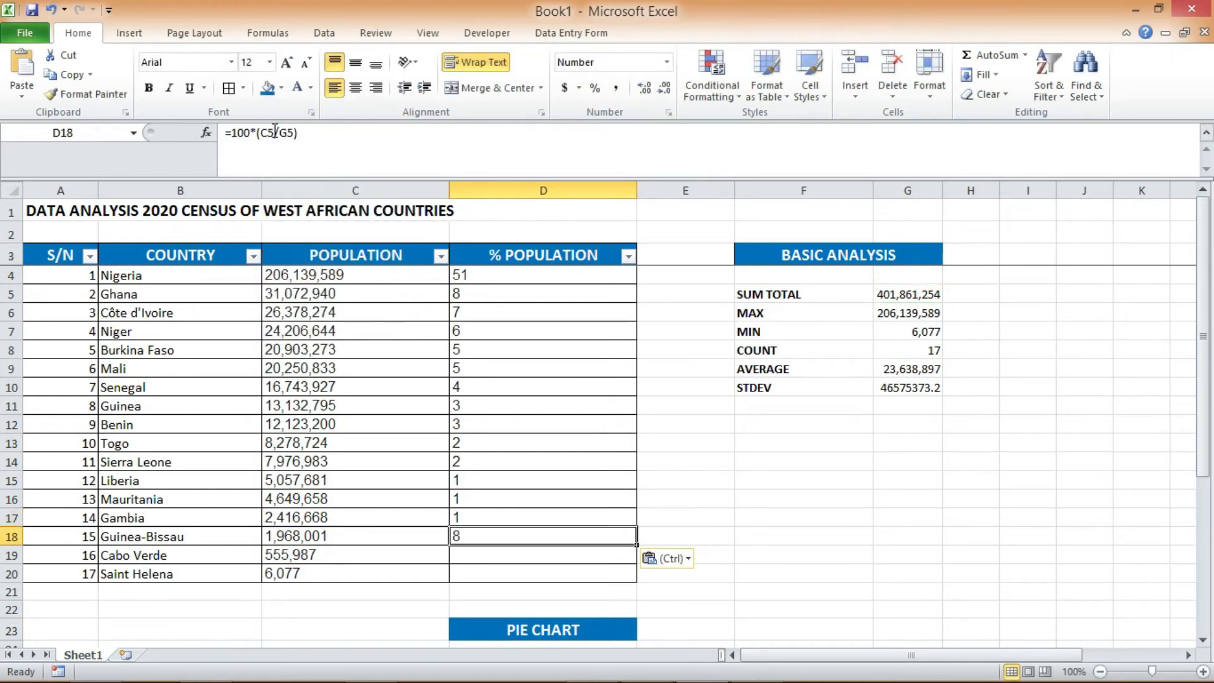
click(273, 131)
key(BackSpace)
text(18)
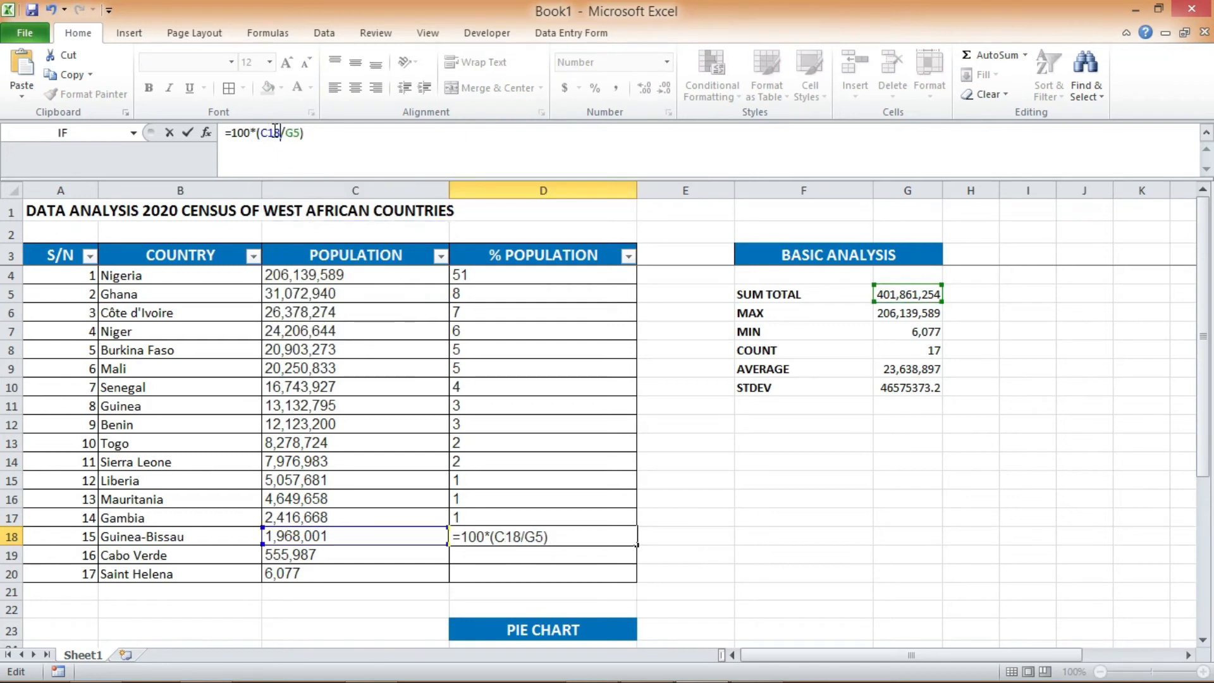
key(Return)
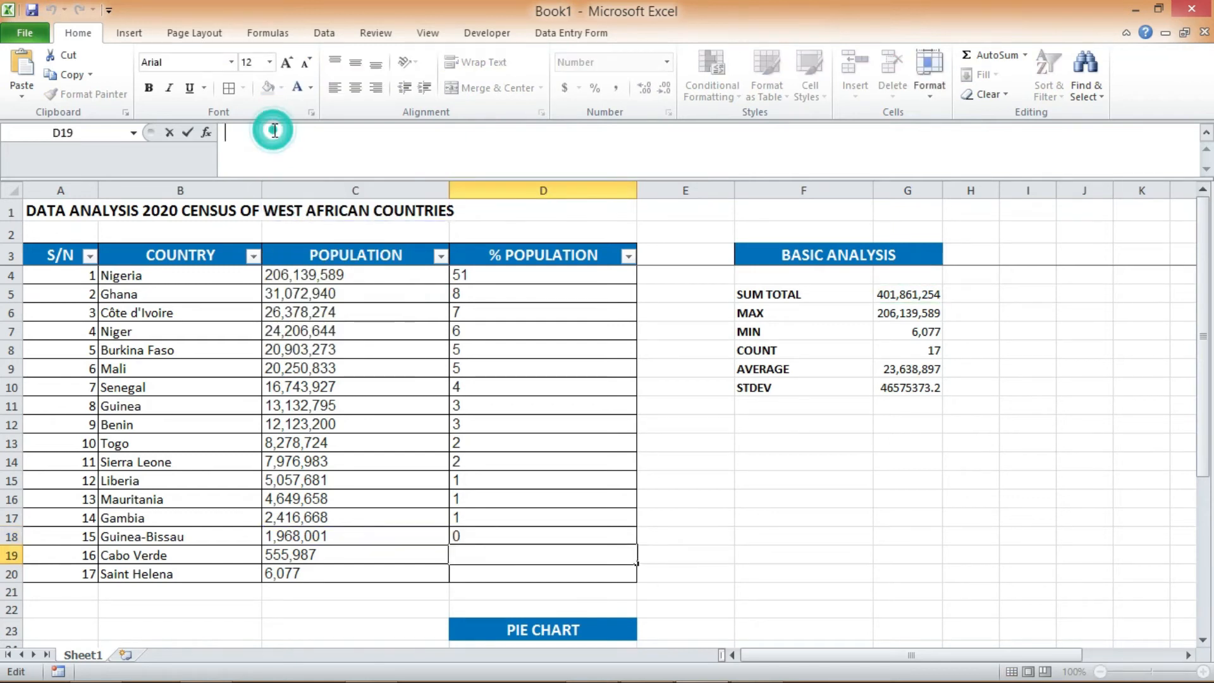
Paste the copied percentage formula into D19 for Cabo Verde and edit it to =100*(C19/G5).
double_click(487, 552)
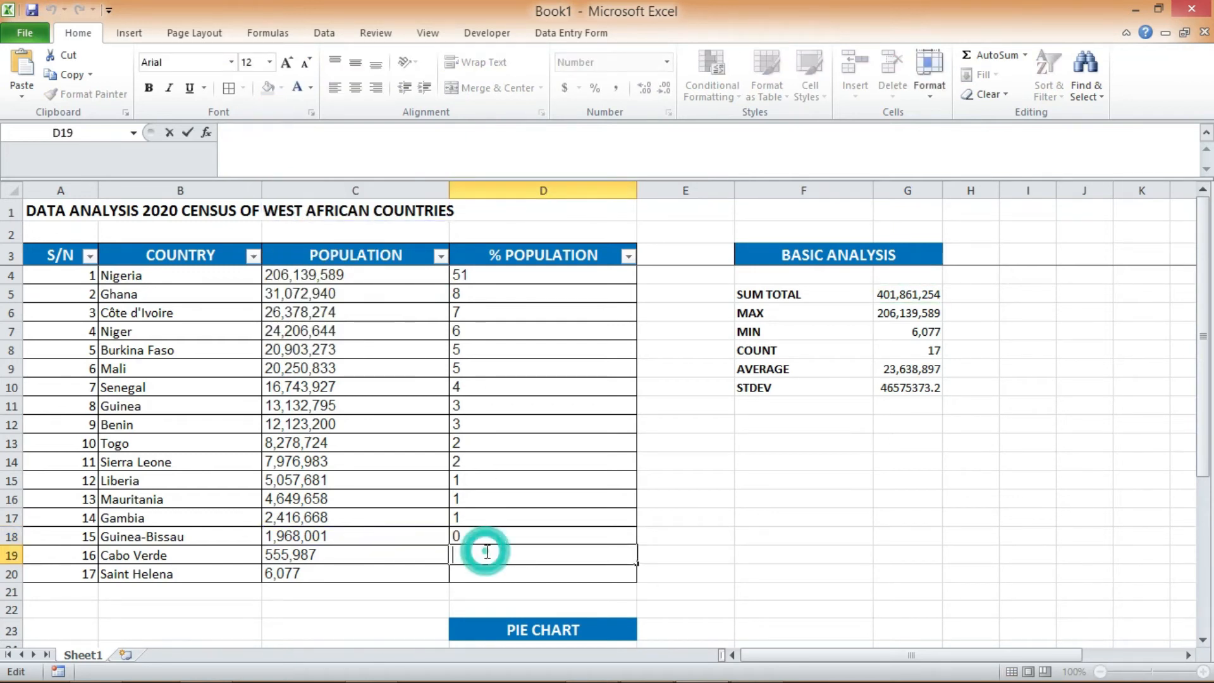
text(=100*(C5/G5))
click(275, 132)
key(BackSpace)
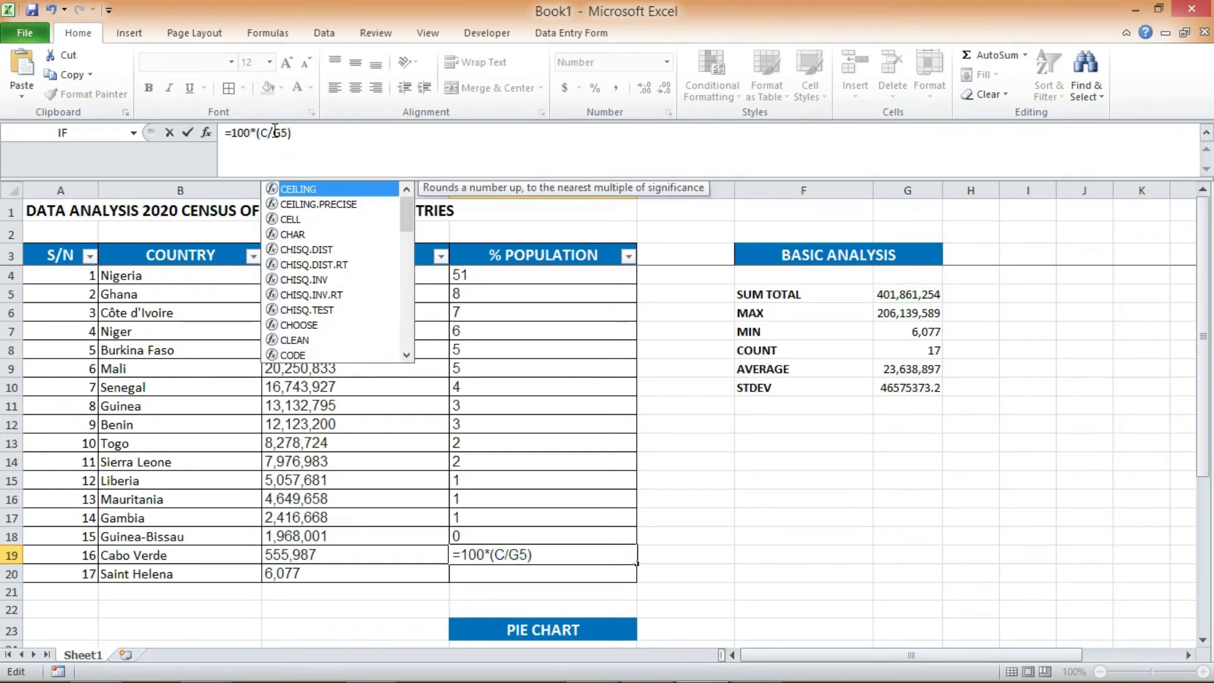
text(19)
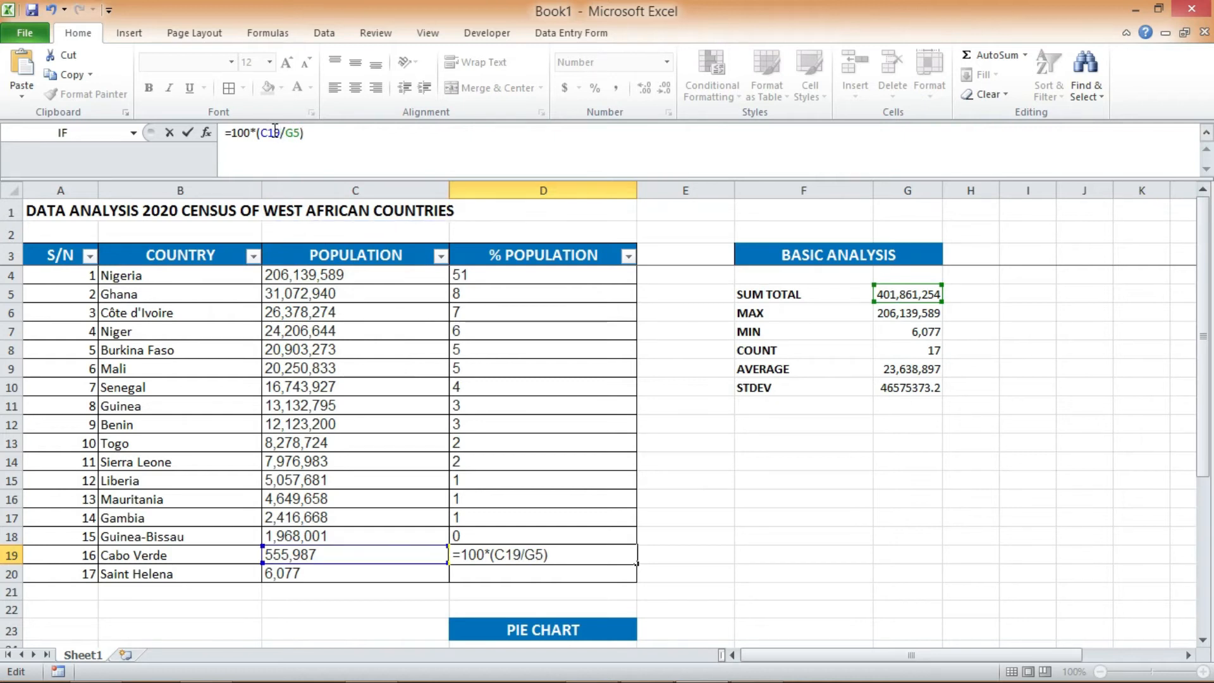
key(Return)
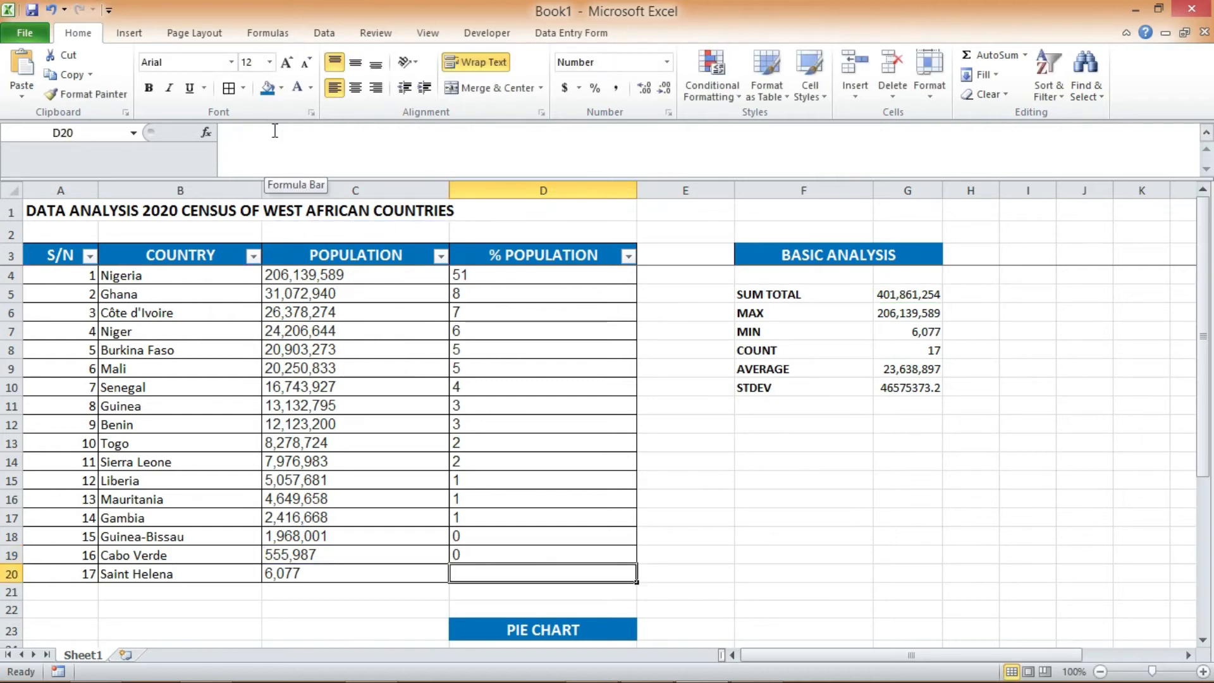
Paste the copied percentage formula into D20 for Saint Helena and change its population reference to C20.
text(=100*(C5/G5))
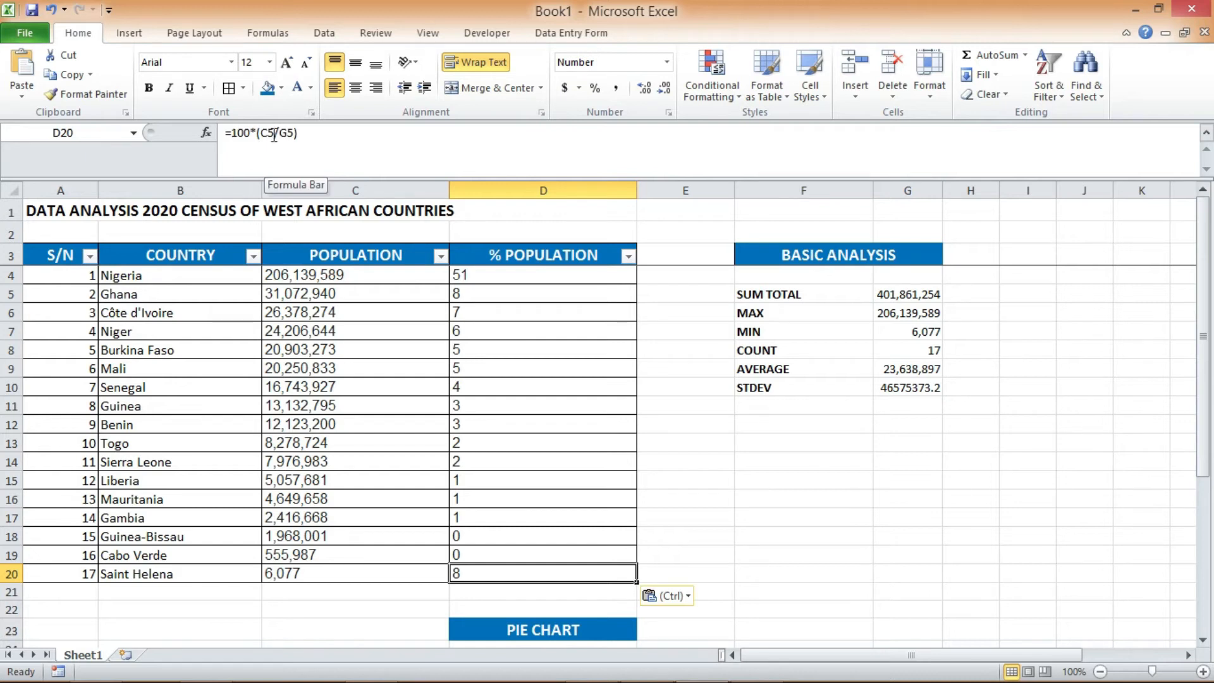
click(274, 135)
key(BackSpace)
text(2)
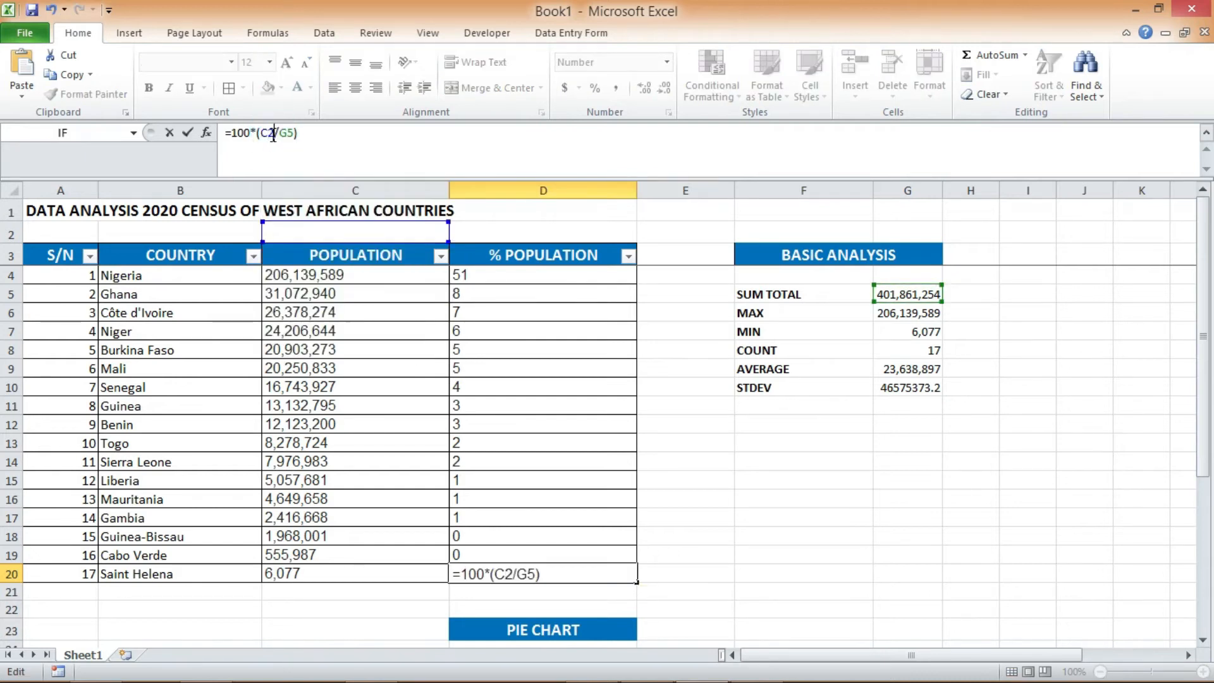
key(Return)
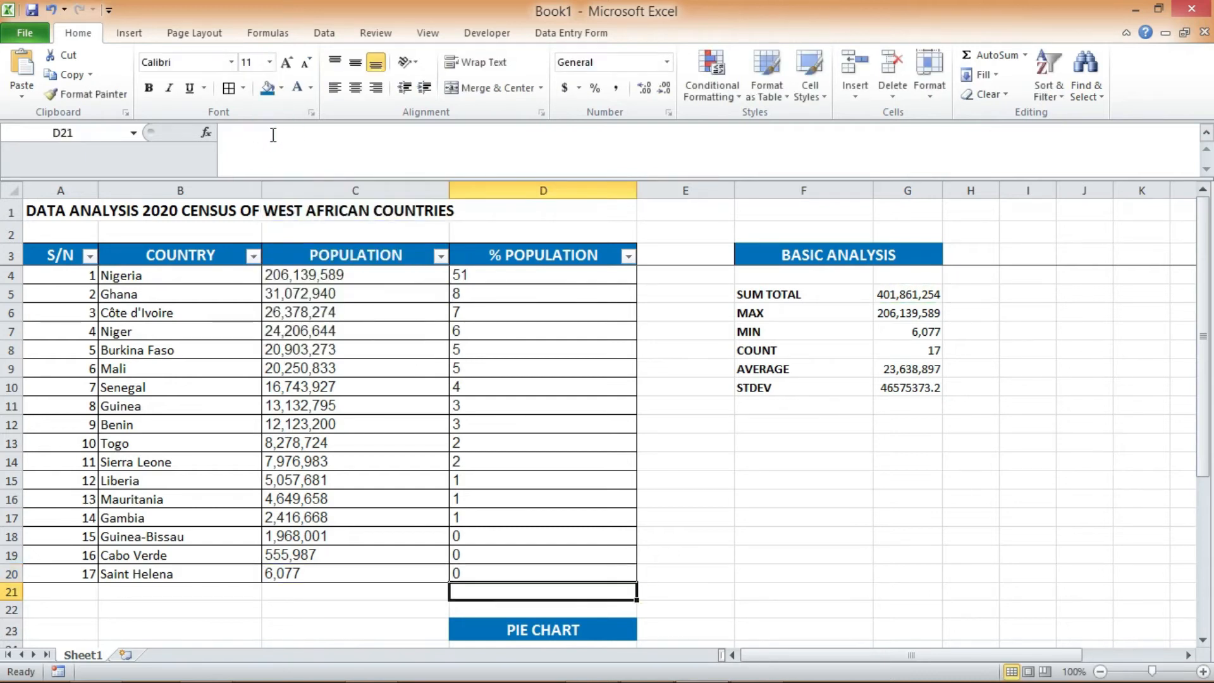
Format the % POPULATION values in D4:D20 with the comma style and three decimal places.
click(508, 533)
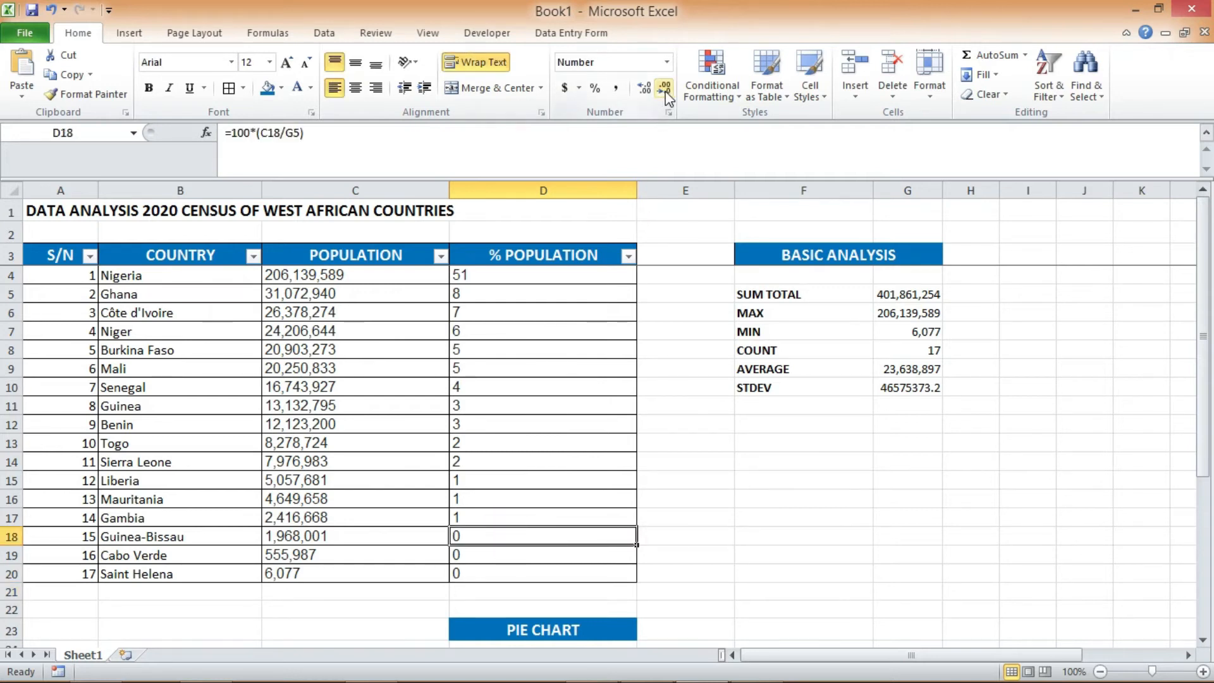
drag(515, 276, 495, 572)
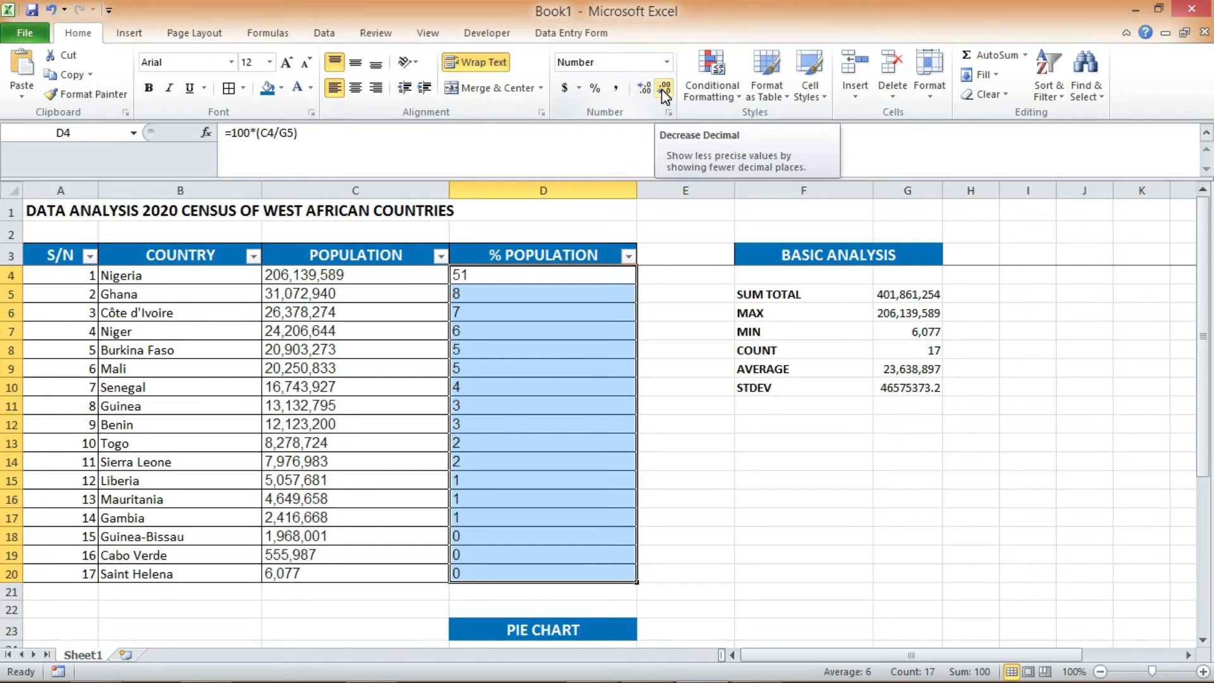
click(616, 88)
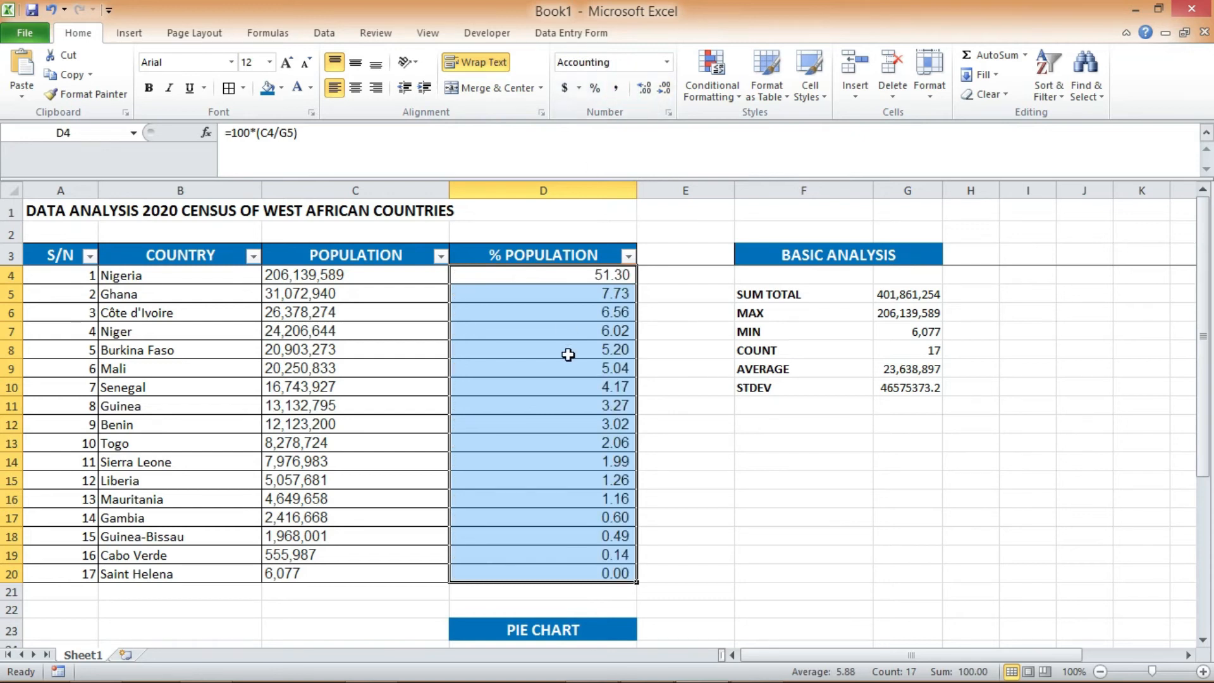
click(664, 90)
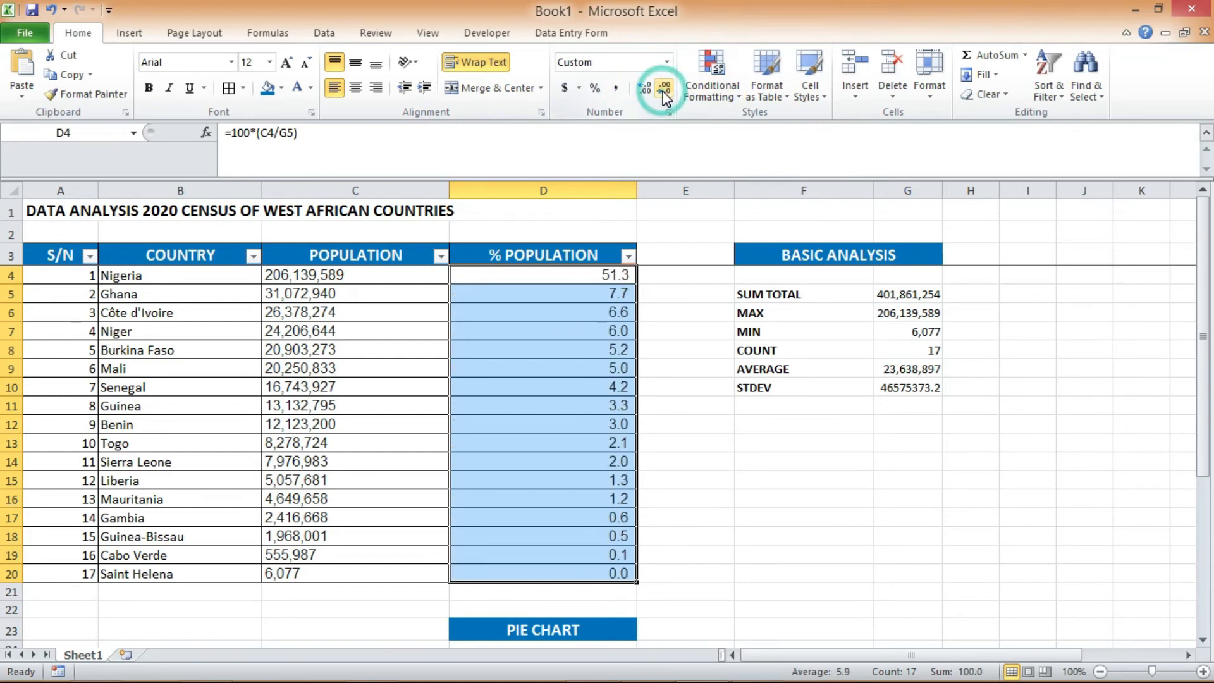
click(646, 88)
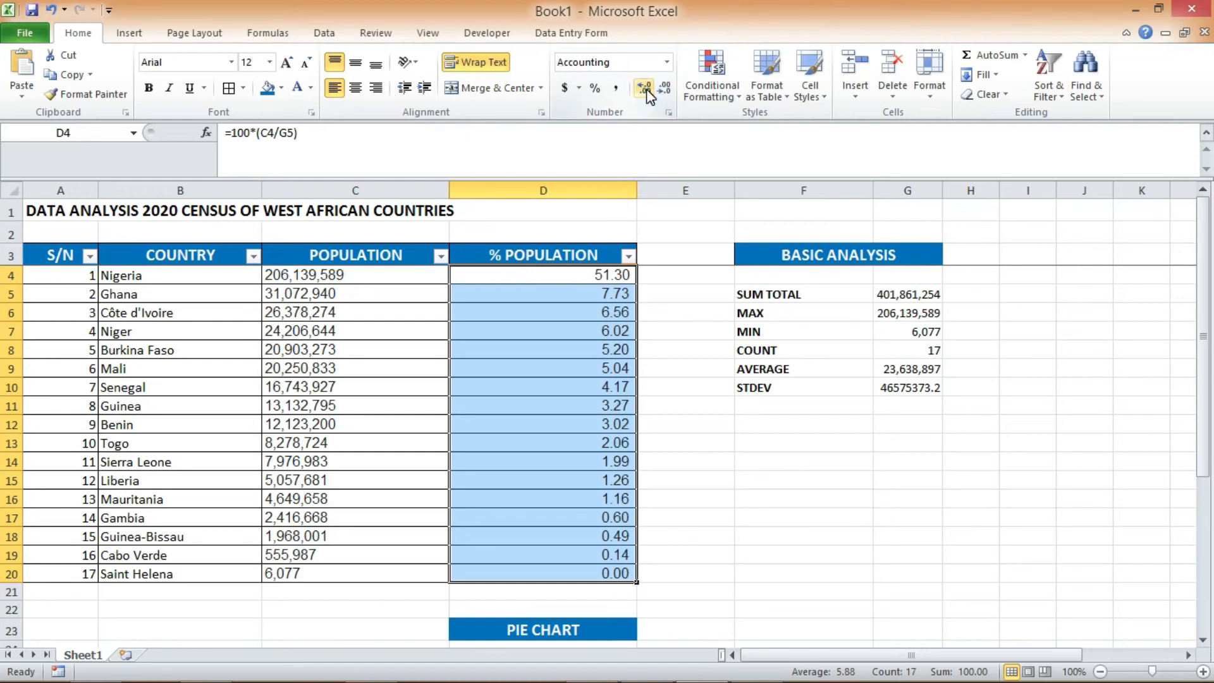
click(647, 89)
click(647, 90)
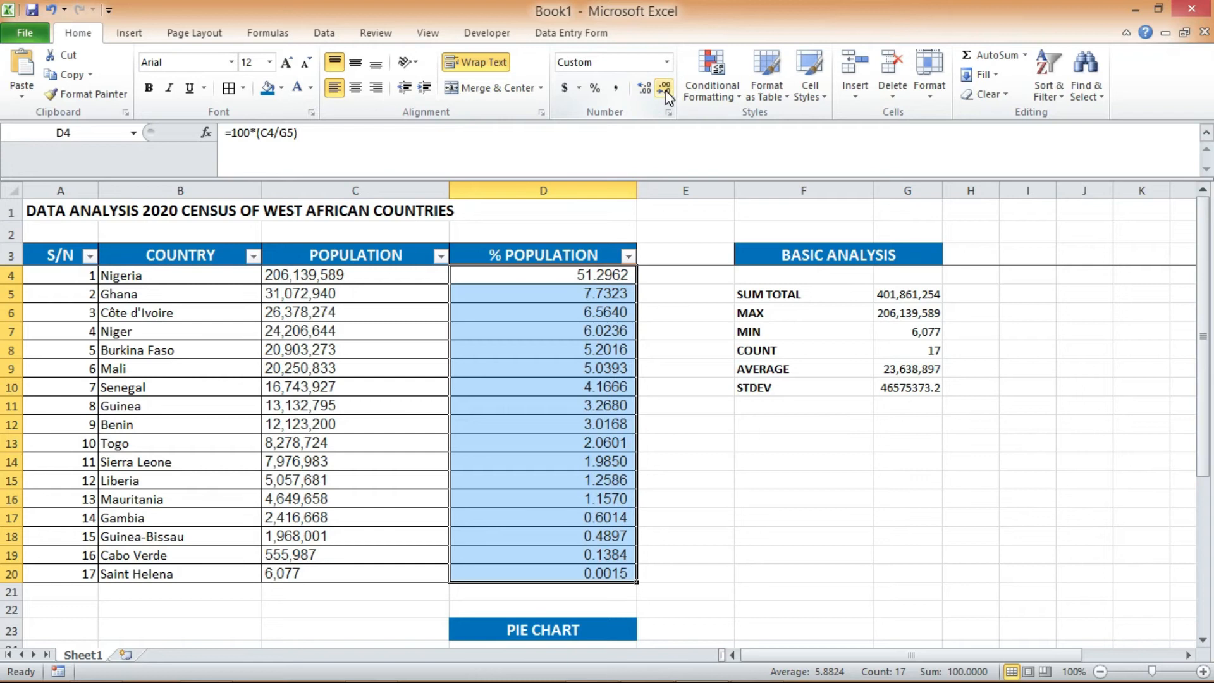
click(666, 90)
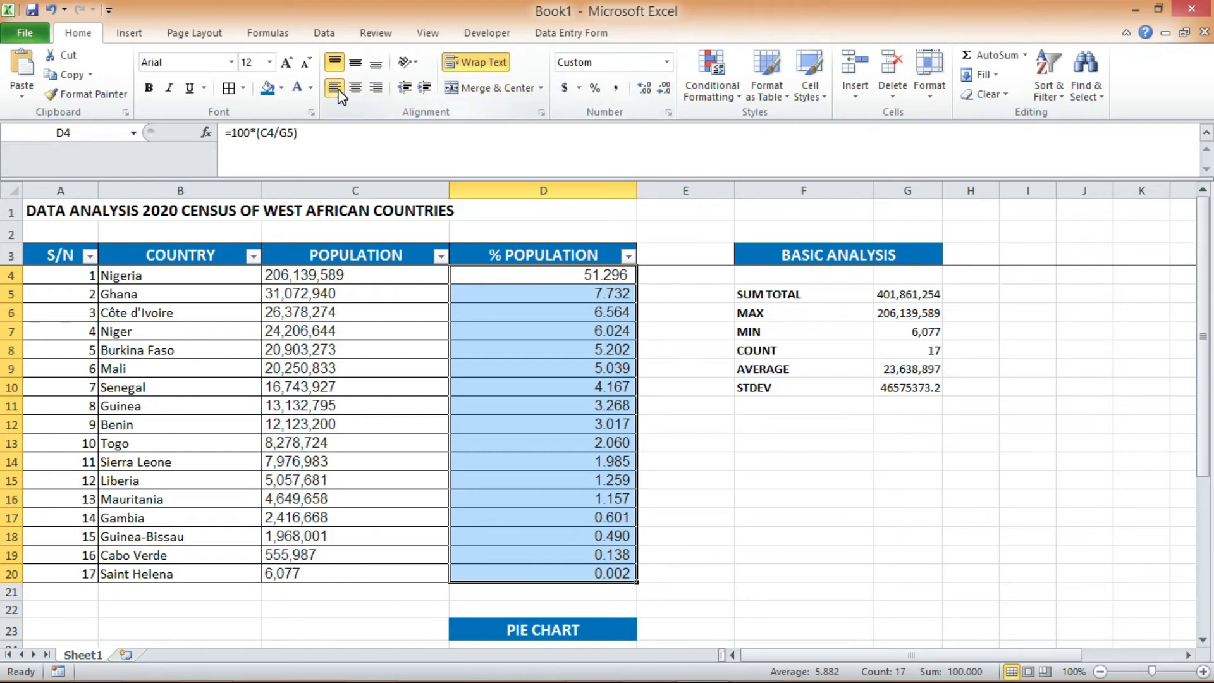
click(492, 347)
drag(602, 275, 584, 571)
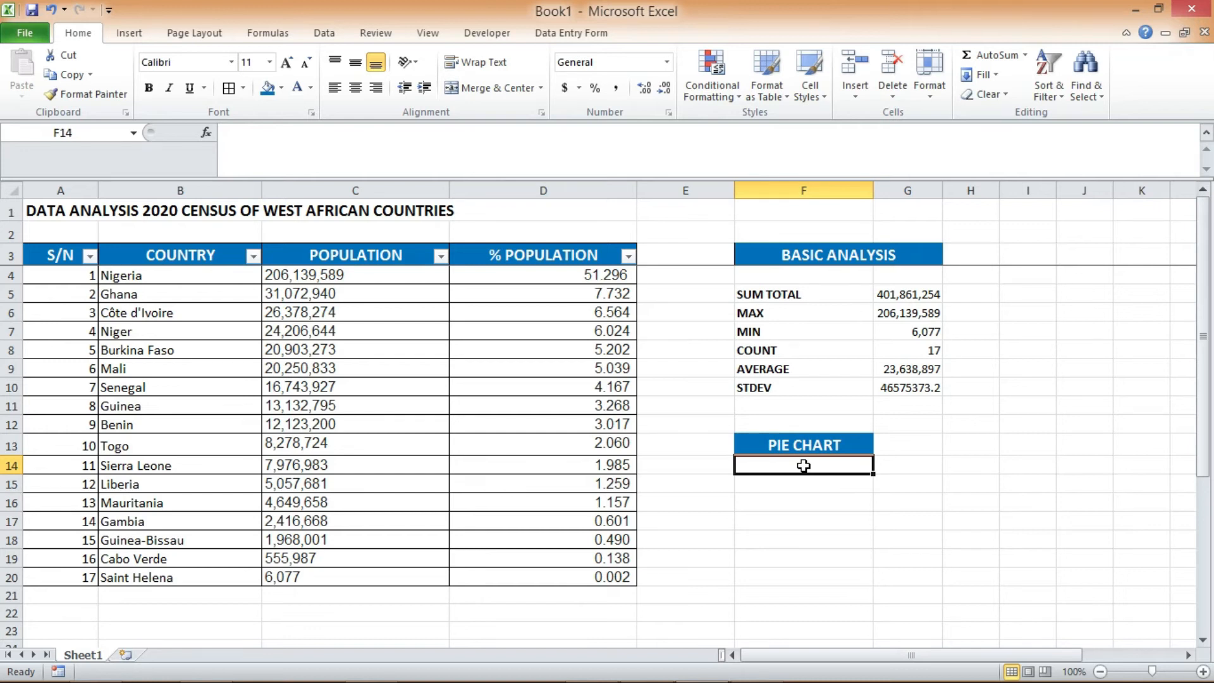
Insert a basic 3-D pie chart from the COUNTRY and POPULATION data in B3:C20.
click(130, 35)
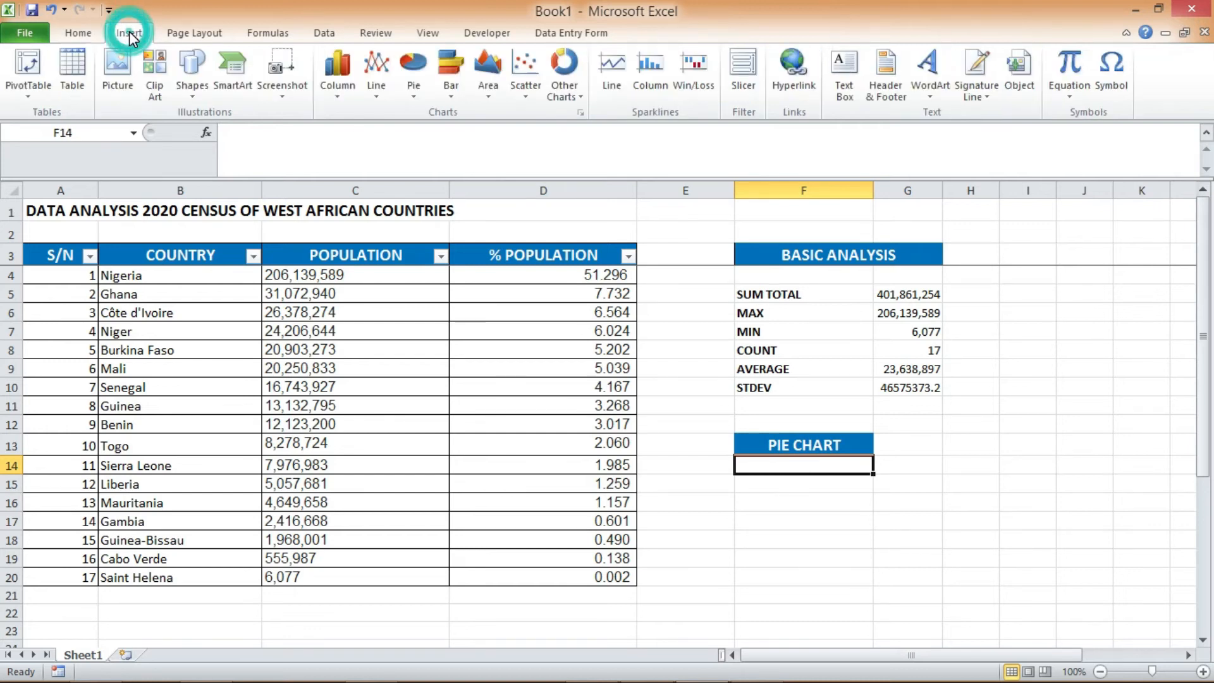
click(415, 86)
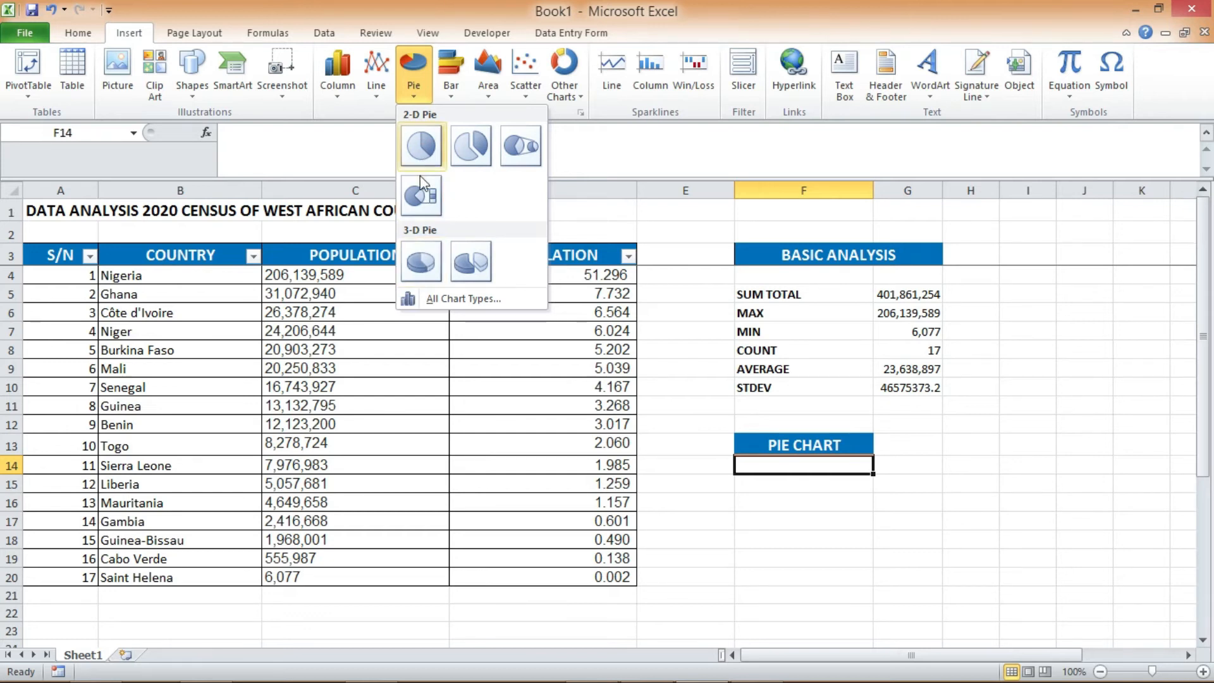
click(447, 9)
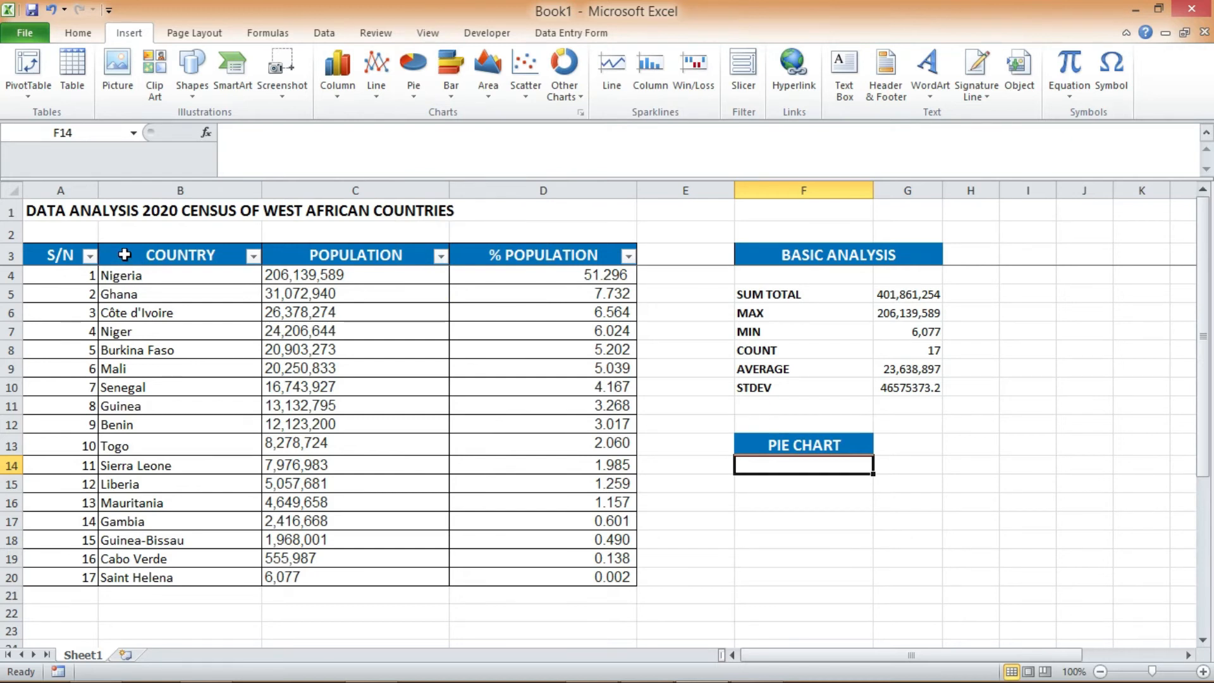
drag(124, 254, 297, 576)
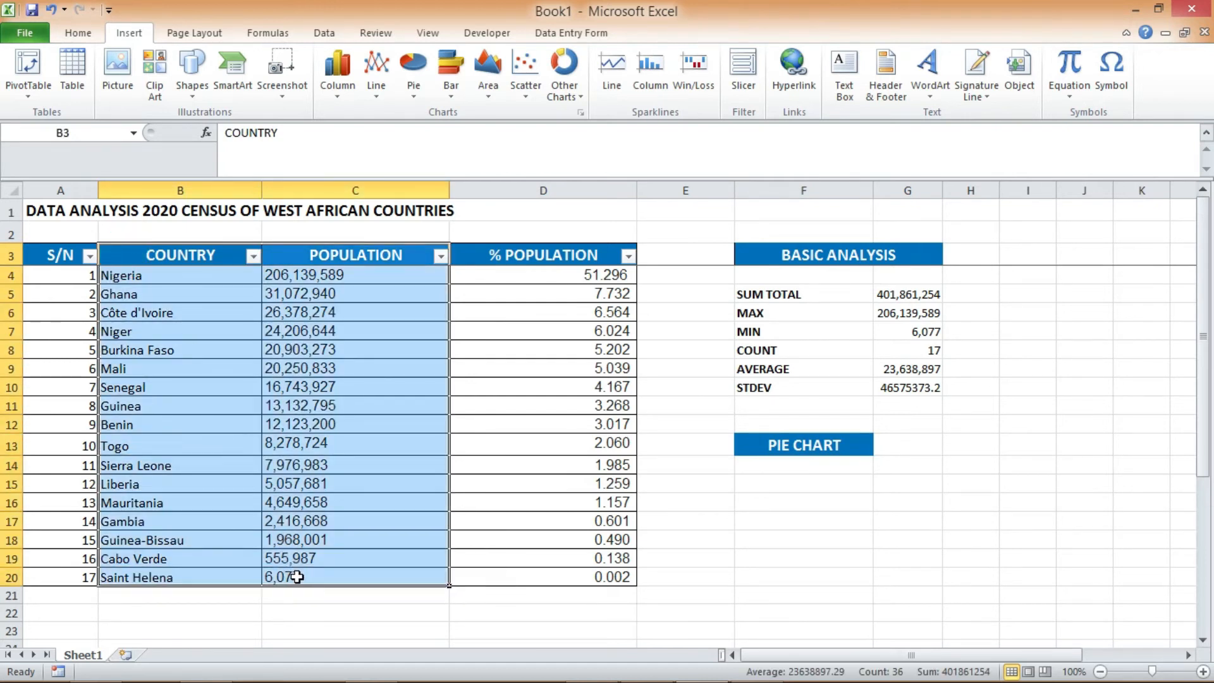
click(414, 75)
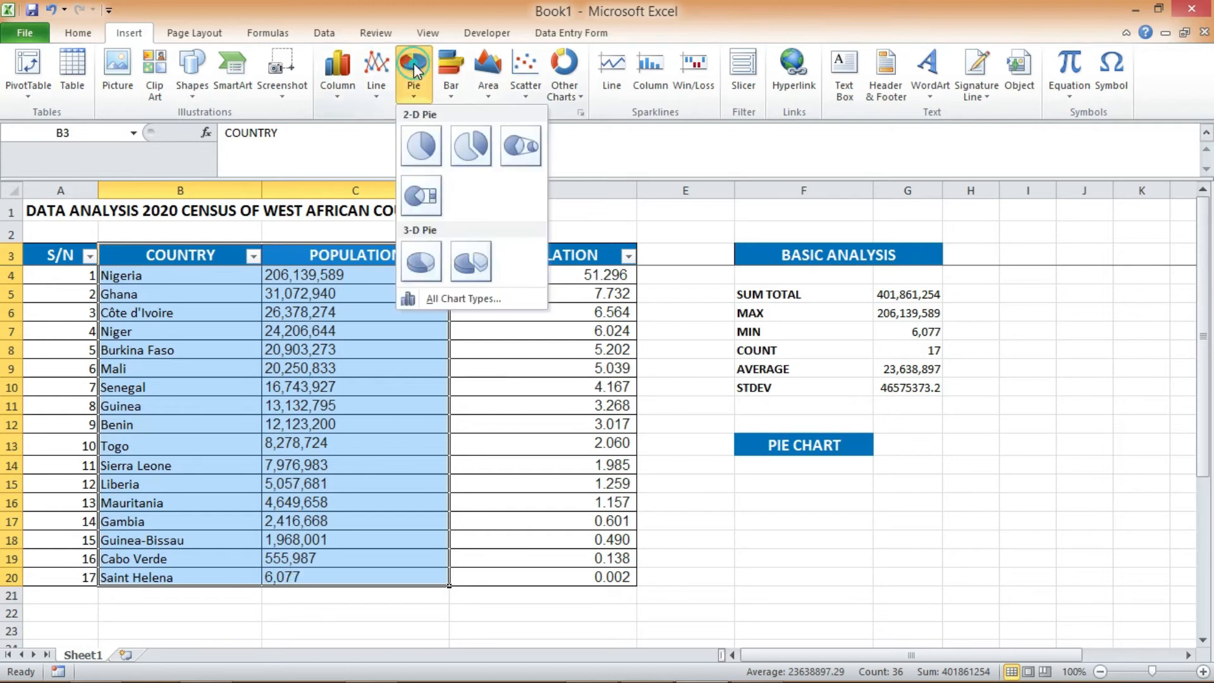
click(421, 261)
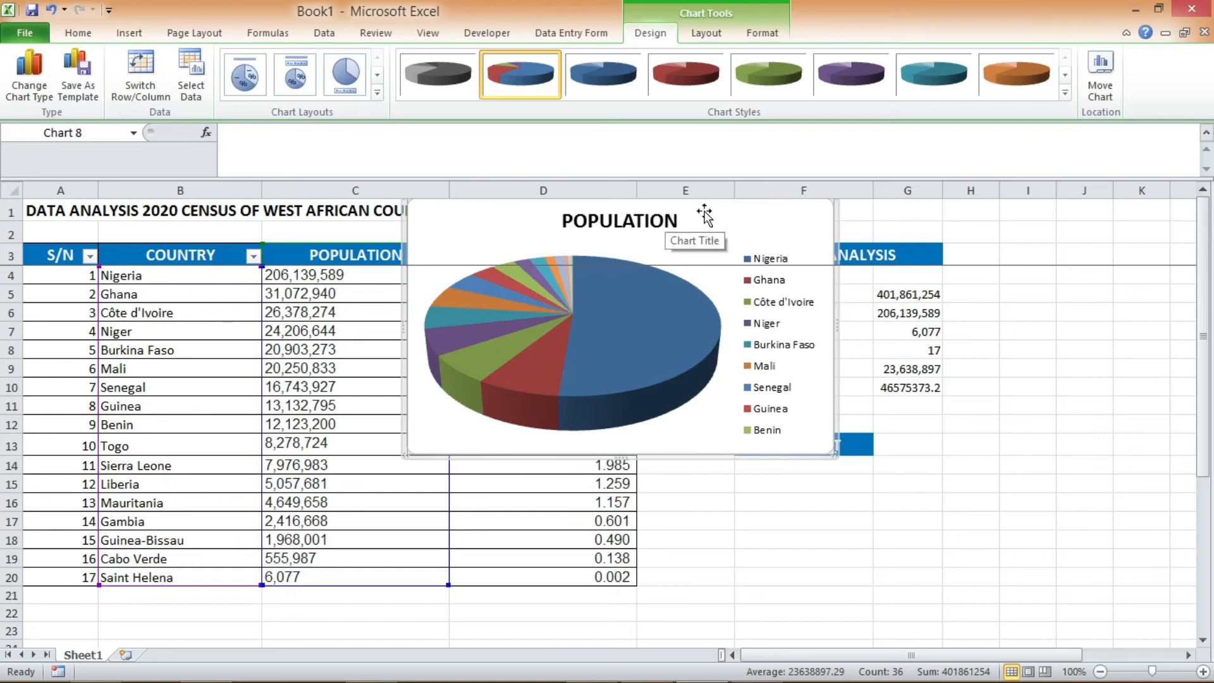
Place the pie chart in the empty area below the PIE CHART heading and move that heading from F13 to G13.
drag(727, 217, 1013, 486)
drag(920, 465, 920, 484)
drag(1209, 360, 1209, 430)
click(848, 351)
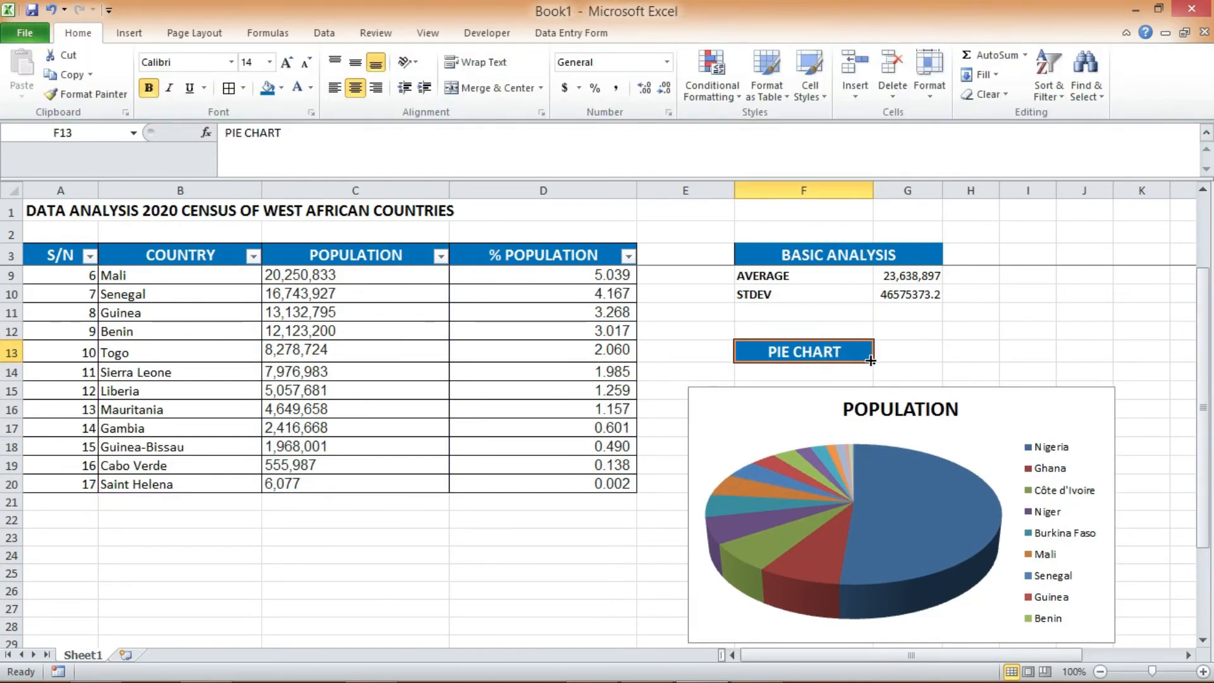
drag(829, 340, 916, 353)
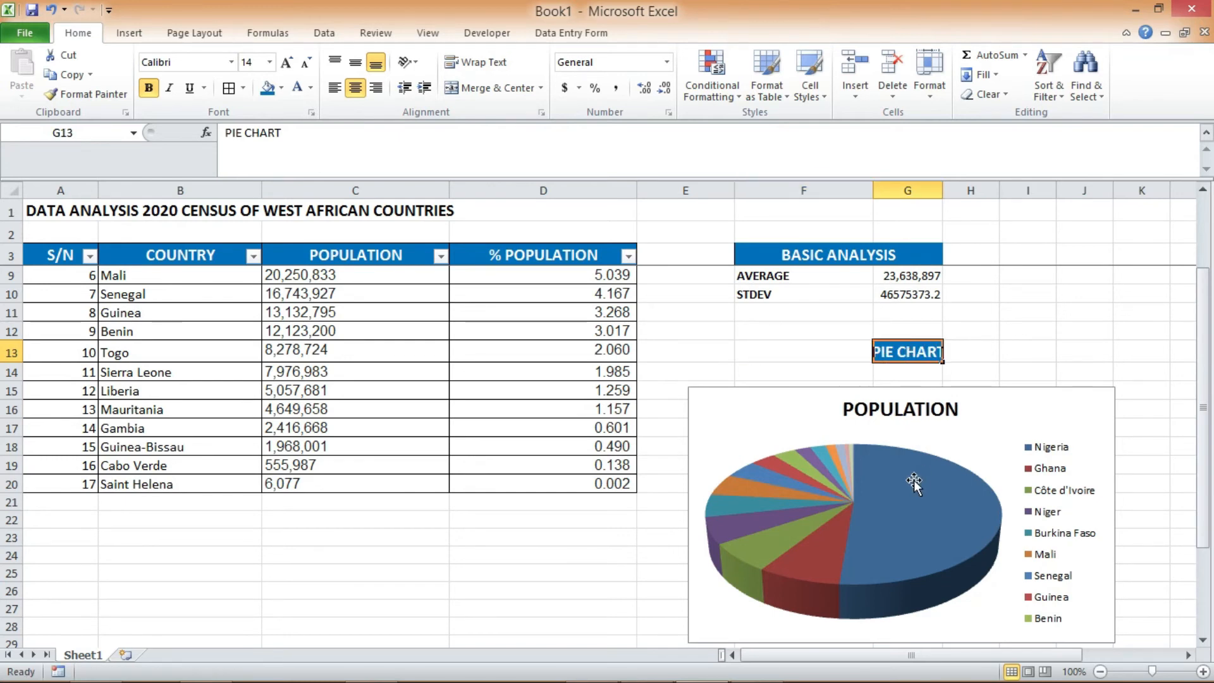
click(885, 516)
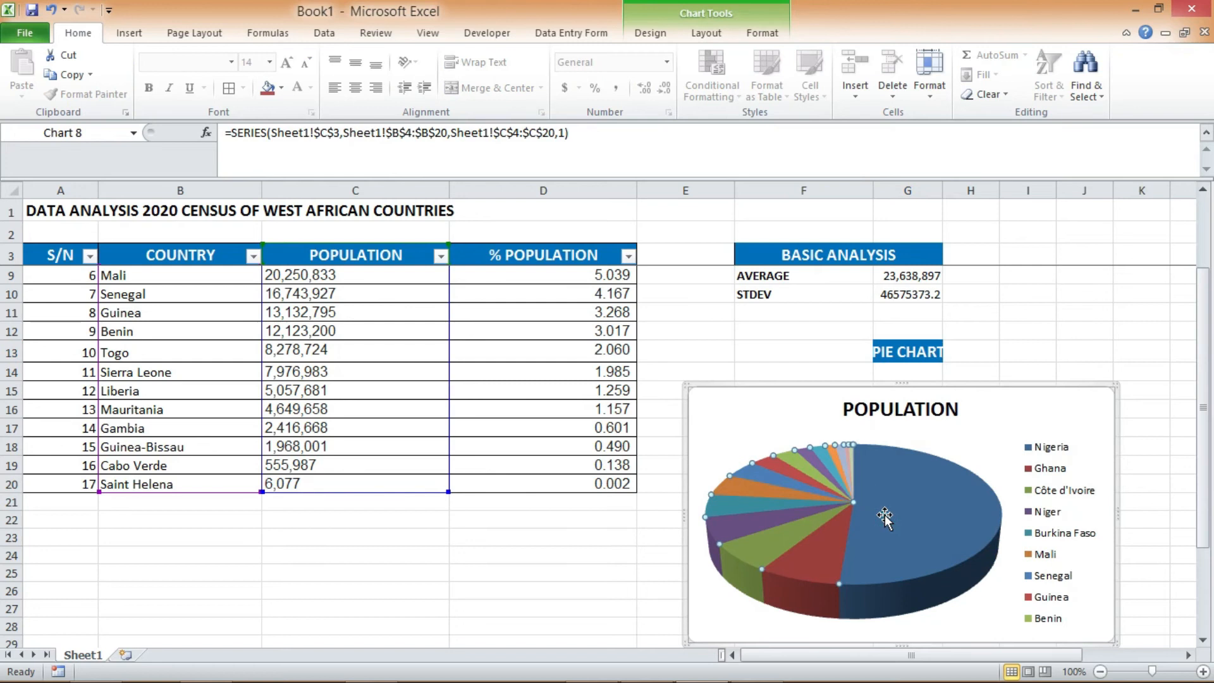
click(800, 417)
double_click(799, 417)
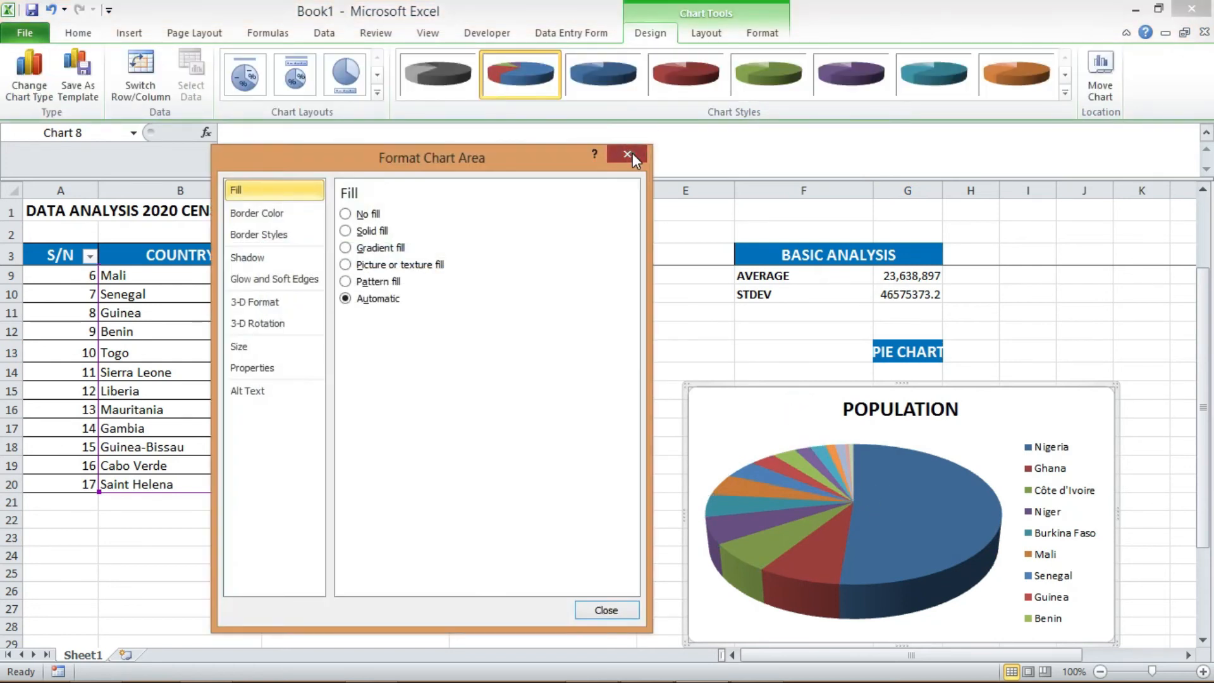
click(629, 154)
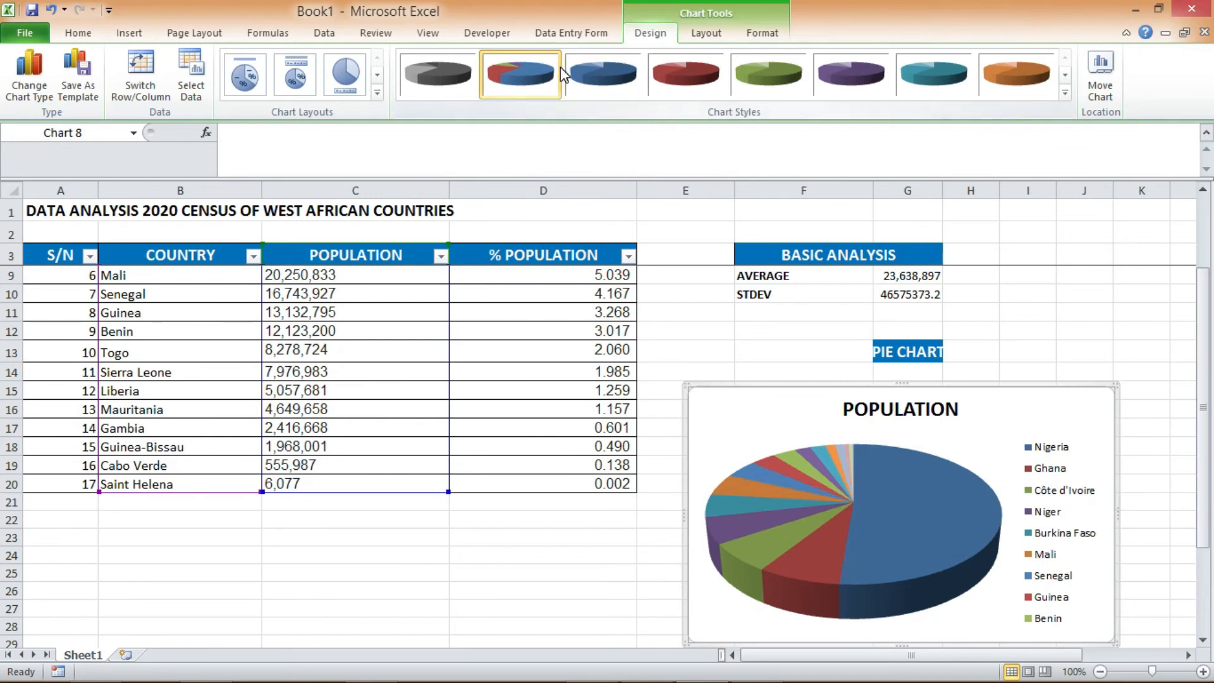
Try the orange, teal and purple chart styles on the pie chart and restore the multicoloured style.
click(1003, 75)
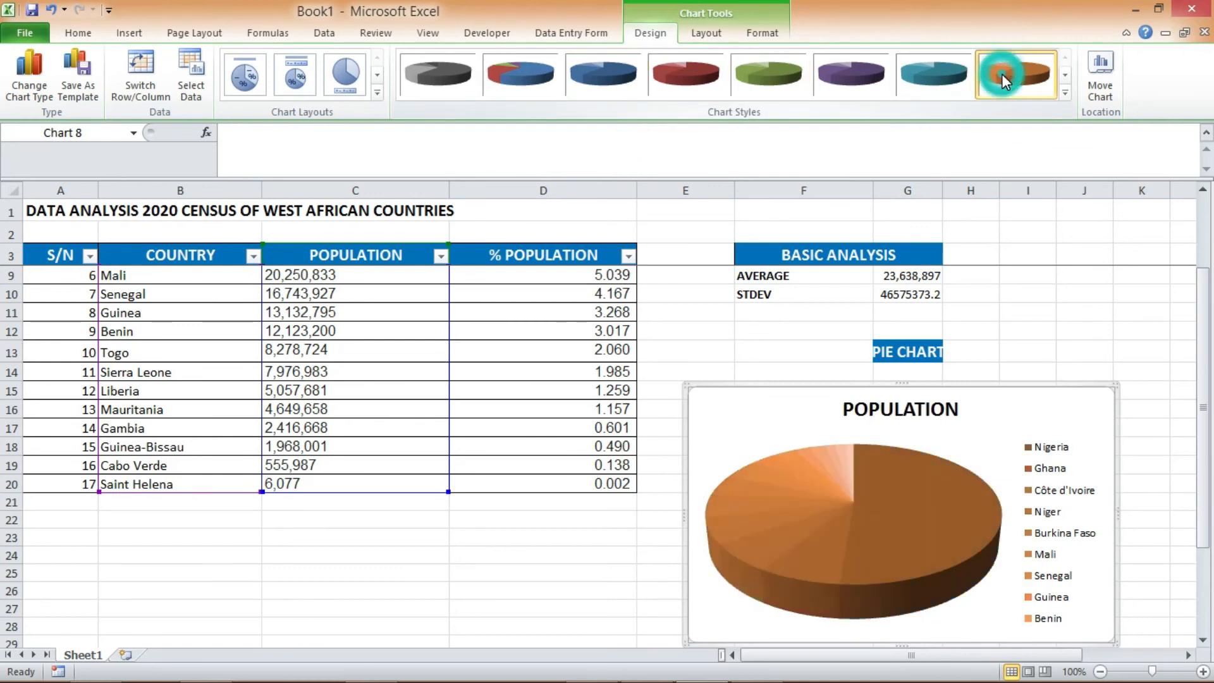
click(941, 79)
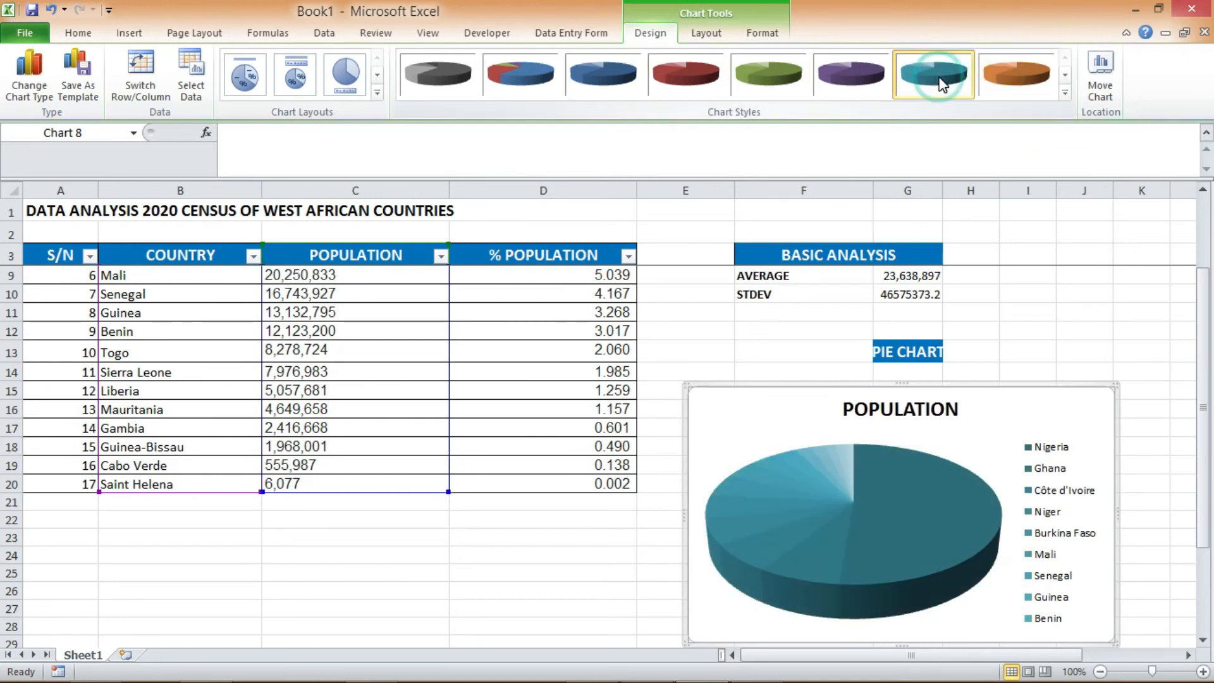
click(876, 84)
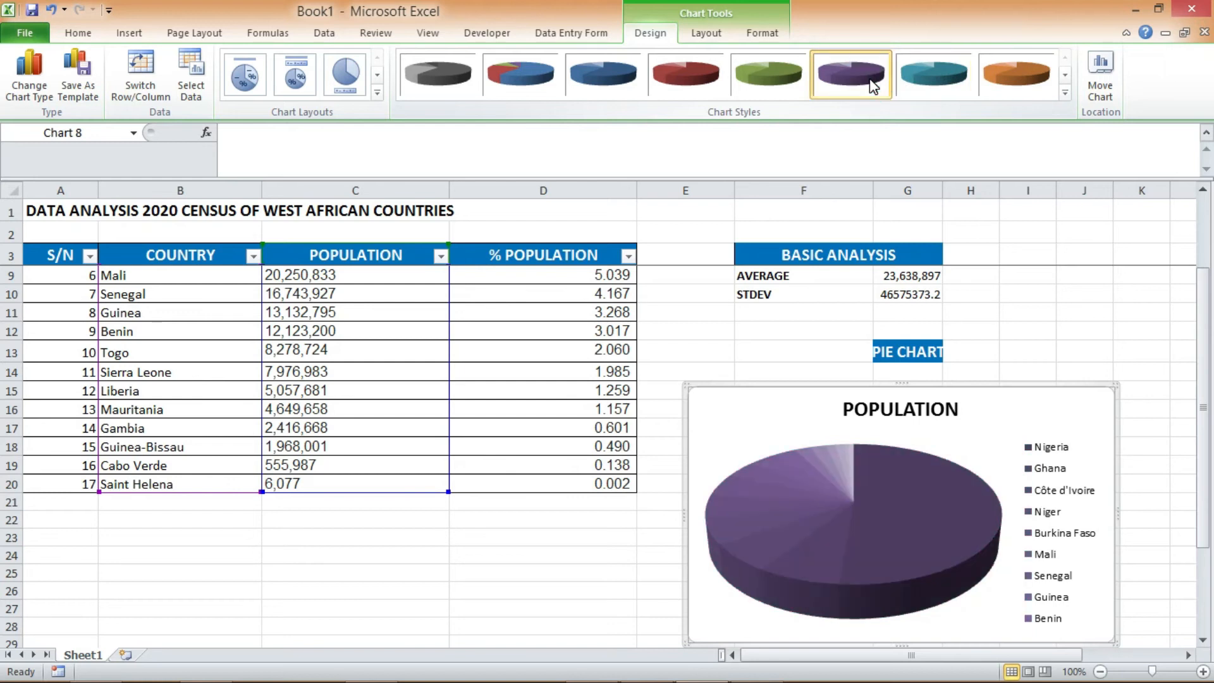
click(1066, 94)
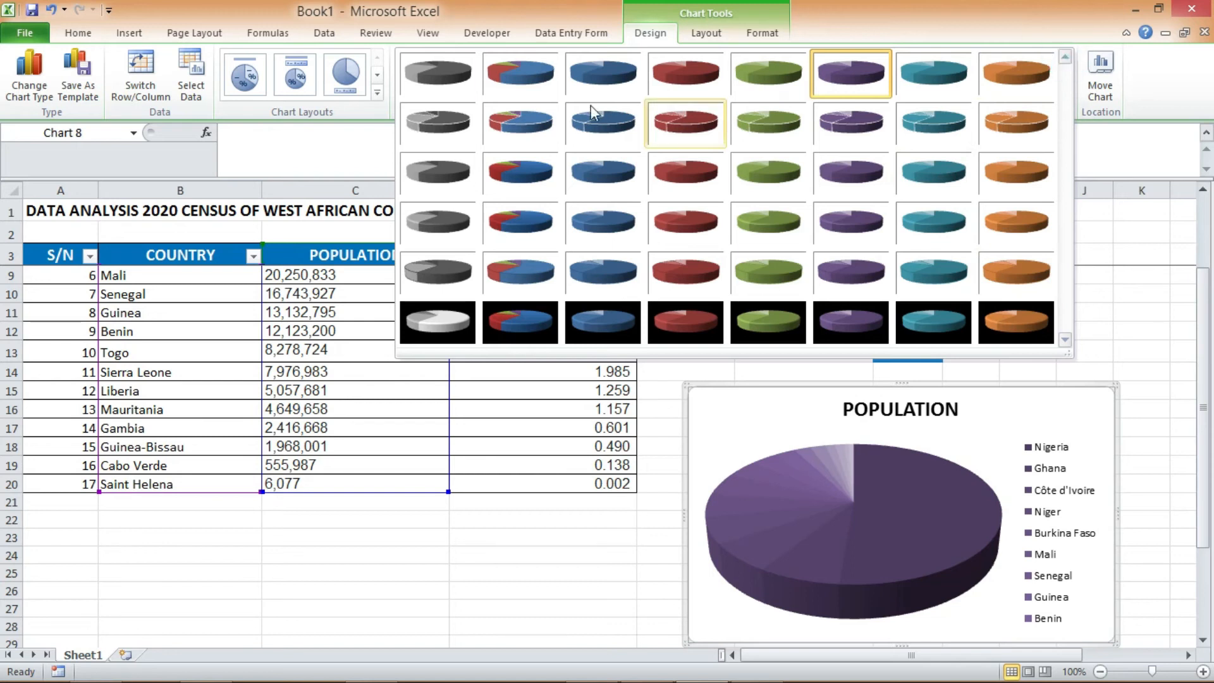
click(522, 79)
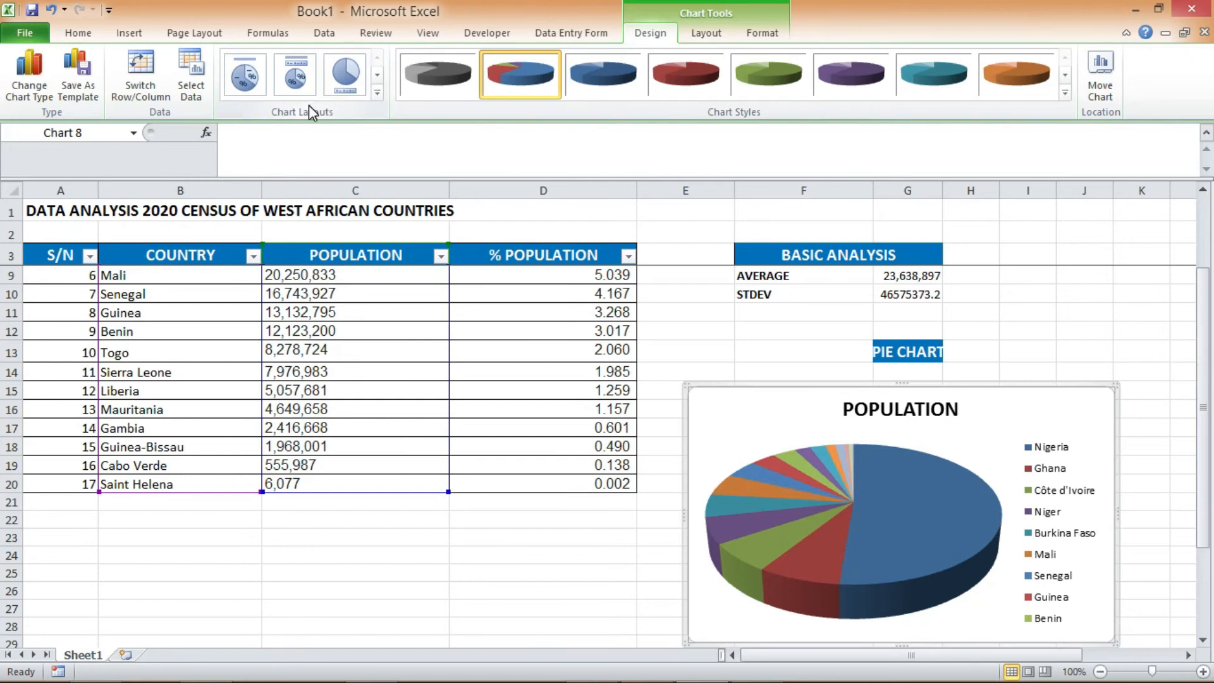
Try the pie chart layouts with percentage labels and apply the untitled layout with the legend below the pie.
click(245, 74)
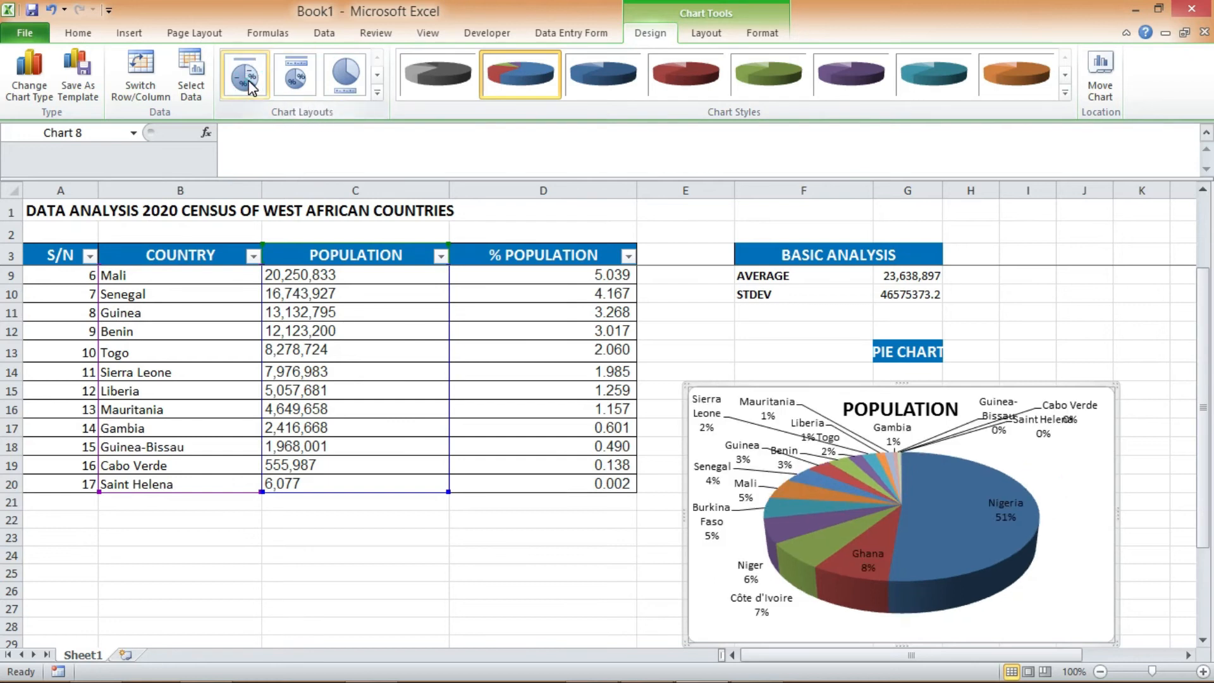
click(288, 79)
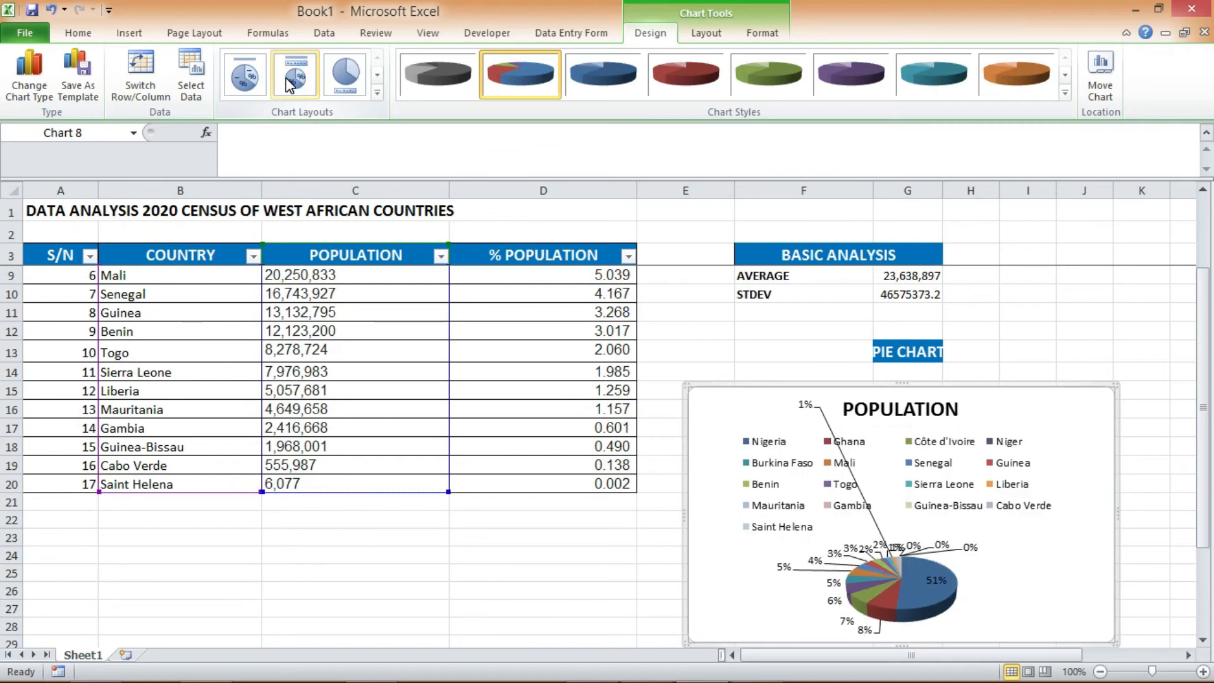
click(246, 79)
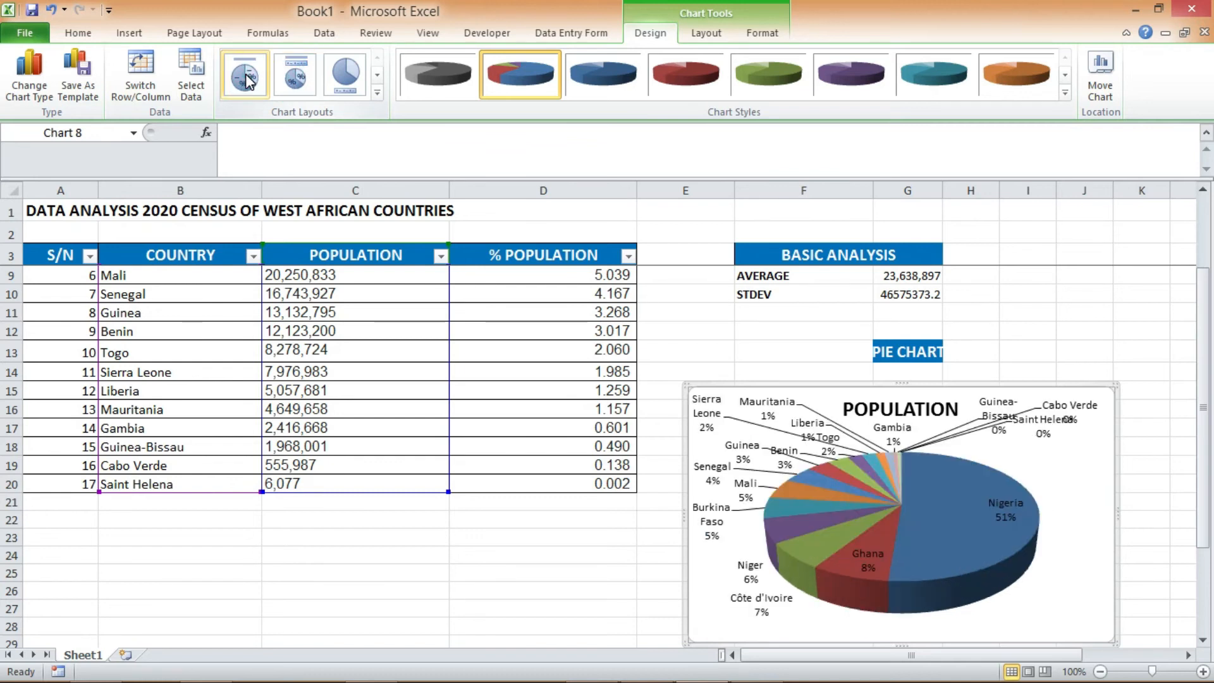
click(355, 79)
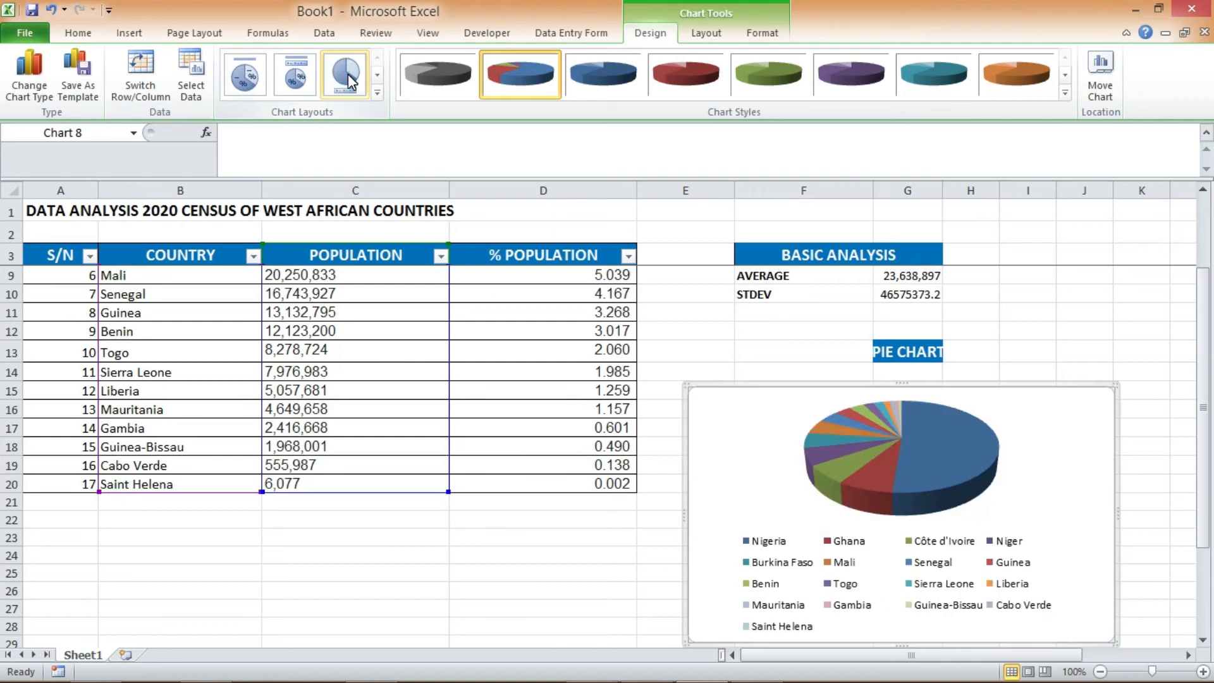
Apply the pie chart layout with a chart title, percentage labels and the legend to the right of the pie.
click(378, 92)
click(346, 130)
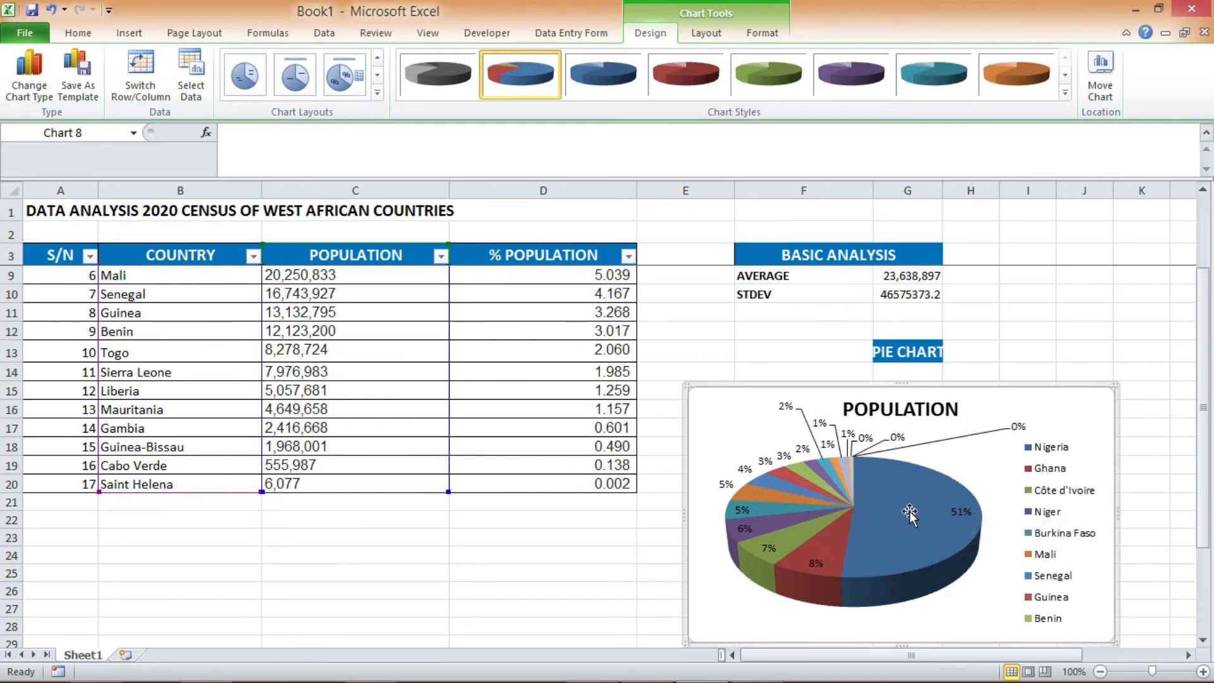
mouse_move(928, 521)
Change the pie chart title to "2020 POPULATION OF W/AFRICAN COUNTRIES".
click(942, 411)
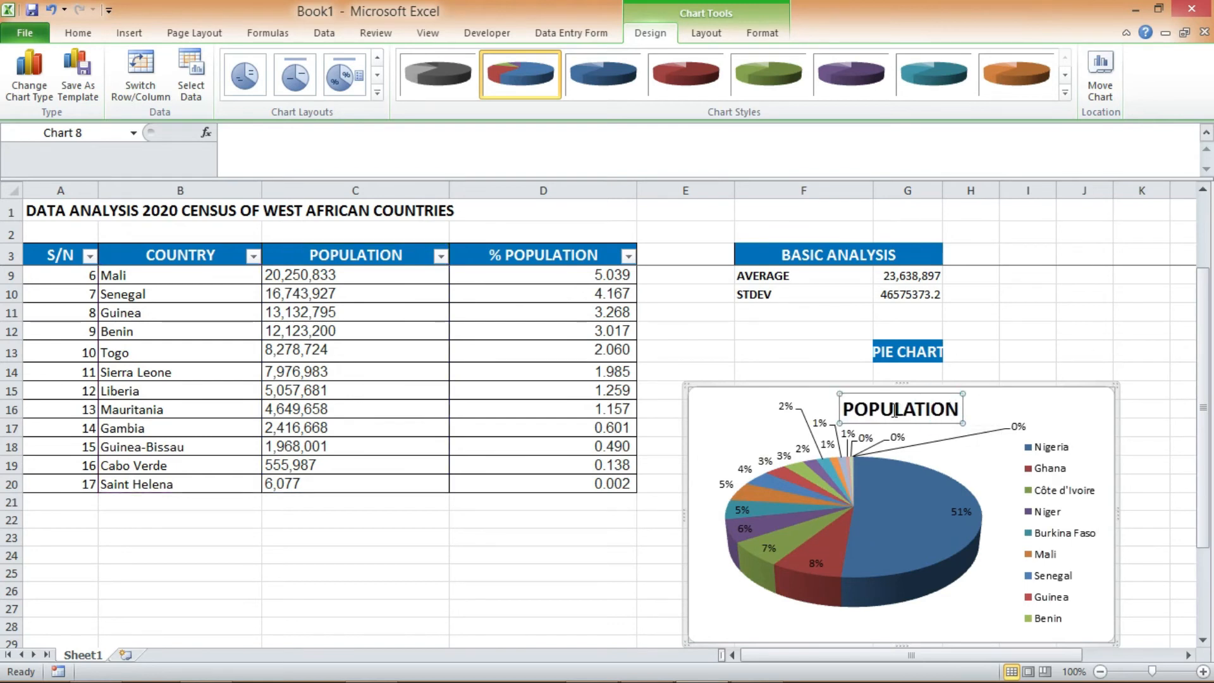
click(845, 405)
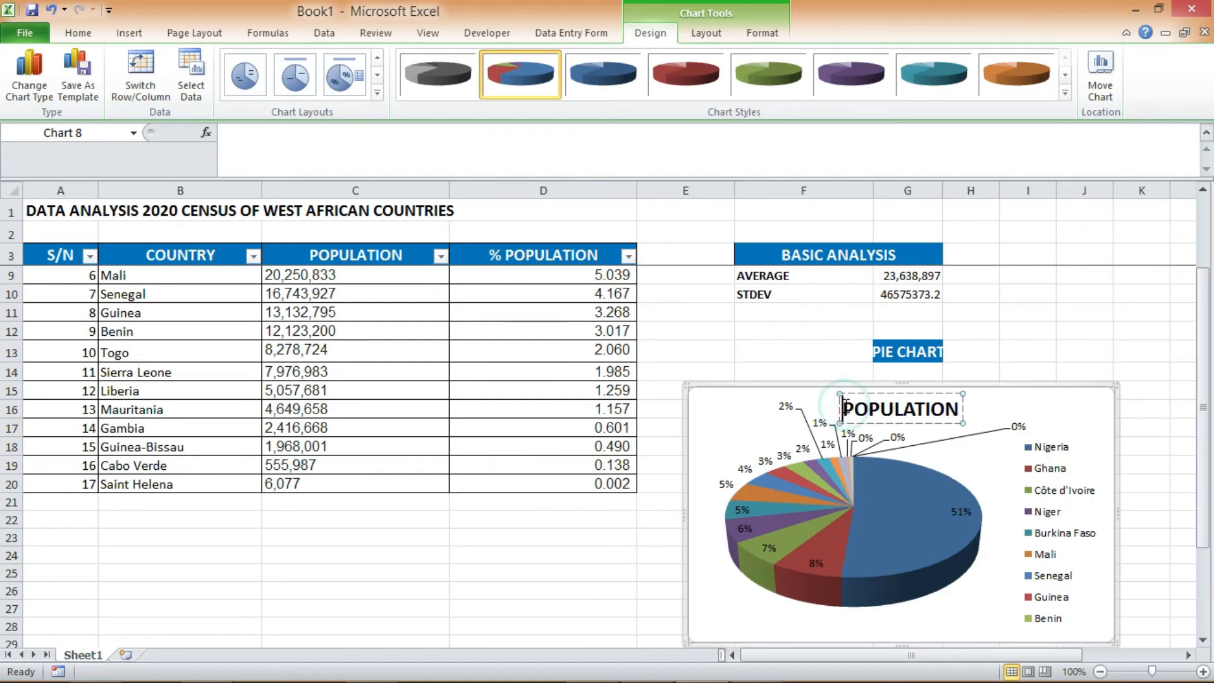
text(2020)
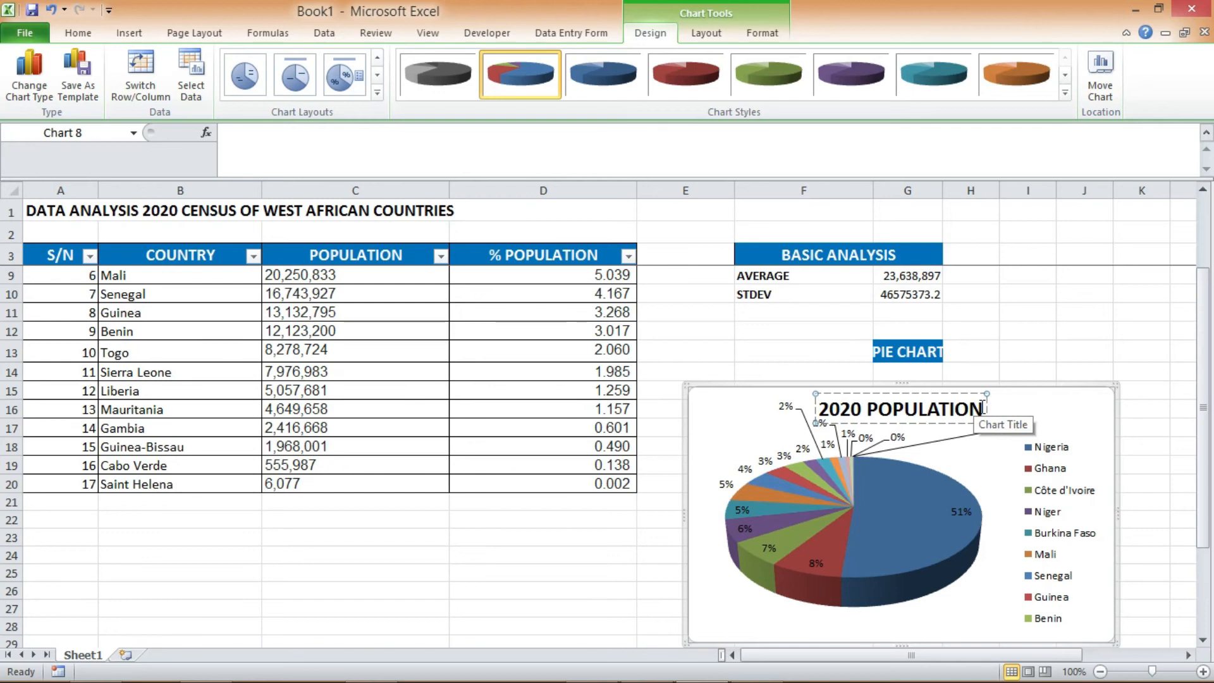
click(983, 408)
text(of)
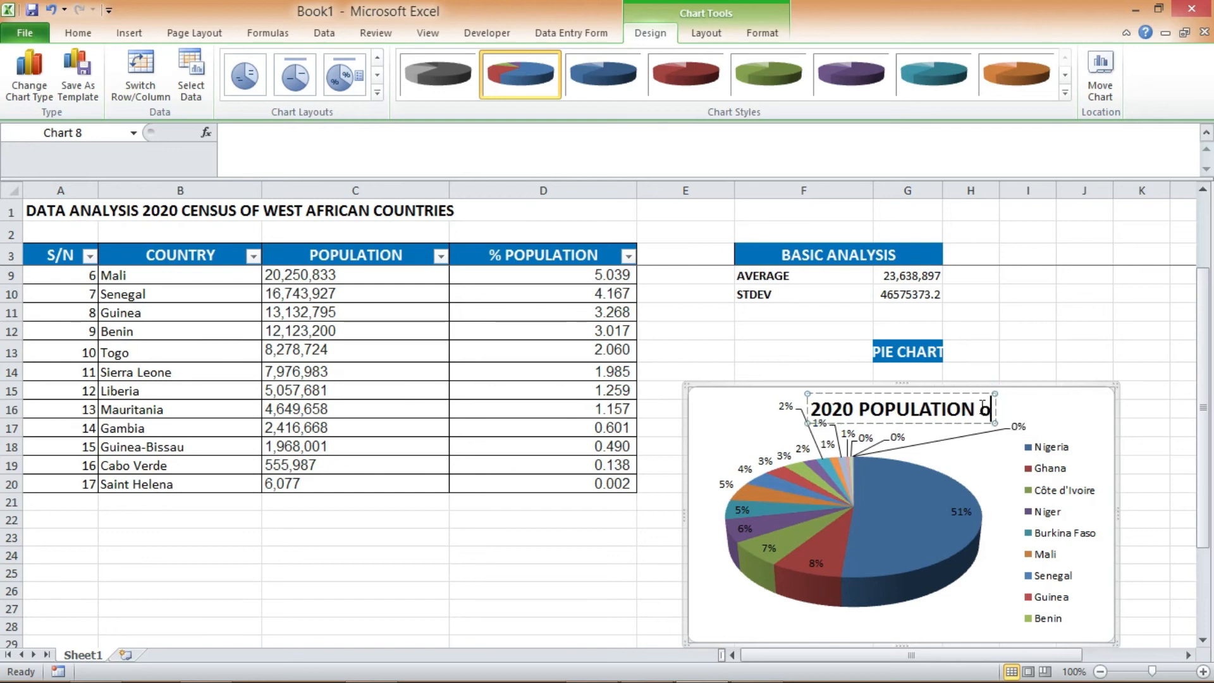
key(BackSpace)
key(BackSpace)
text(OF)
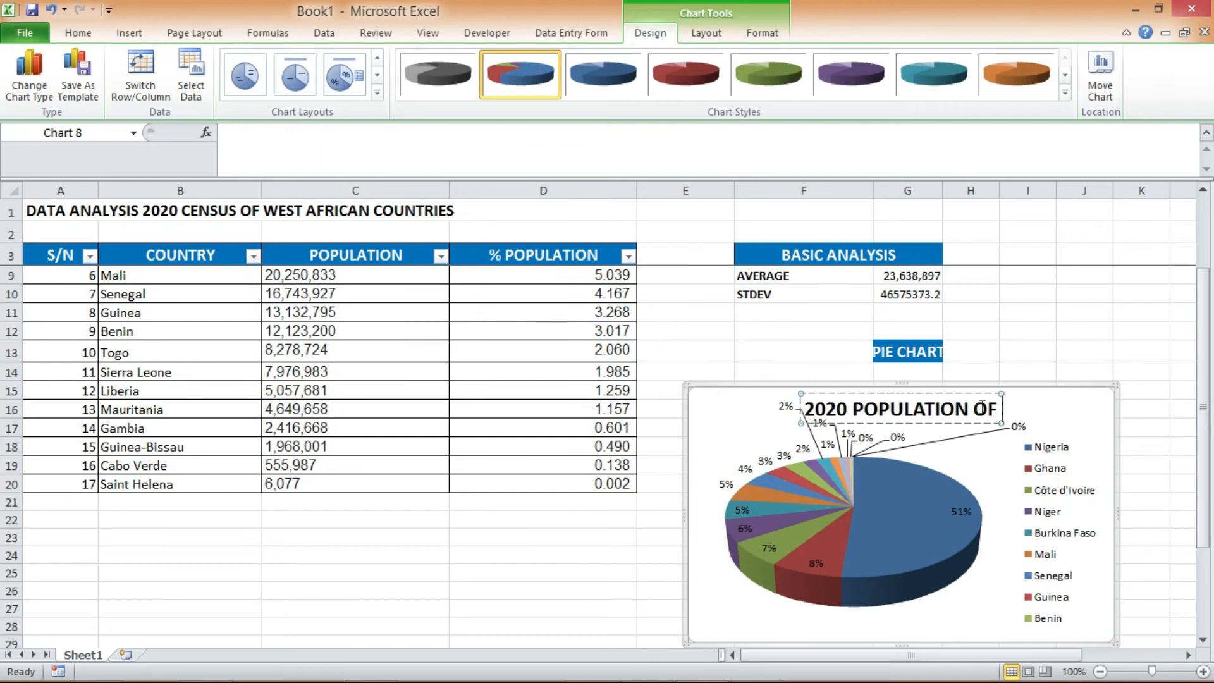
text( WE)
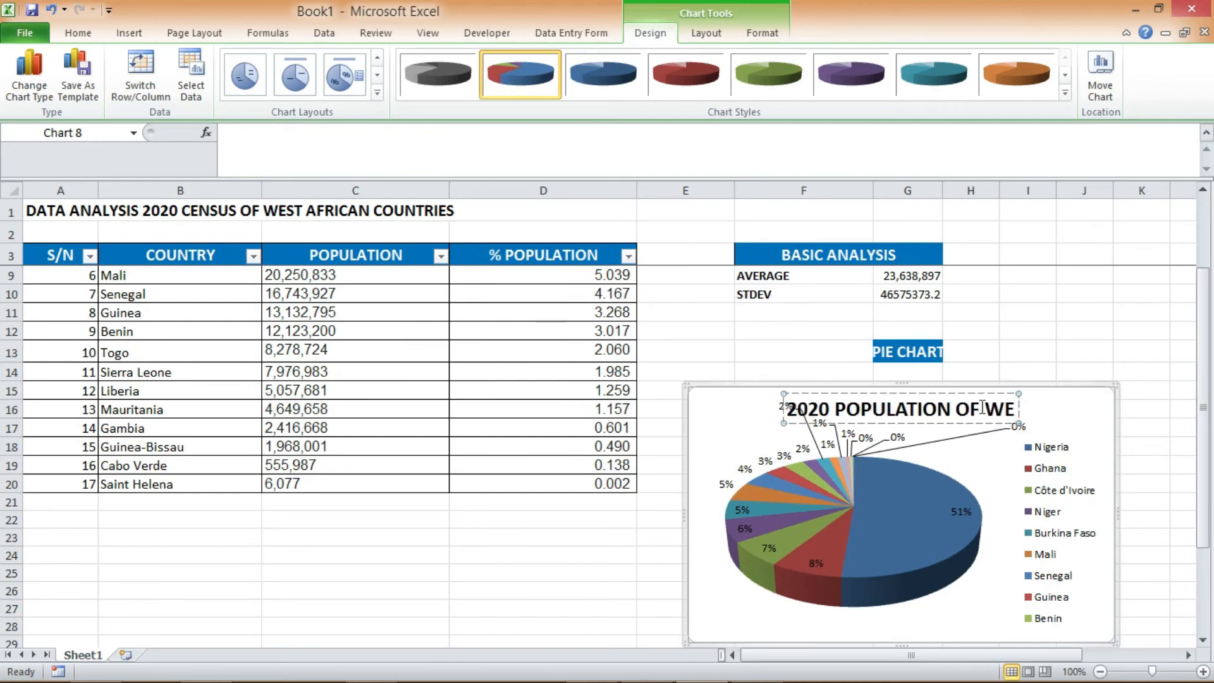
key(BackSpace)
text(/A)
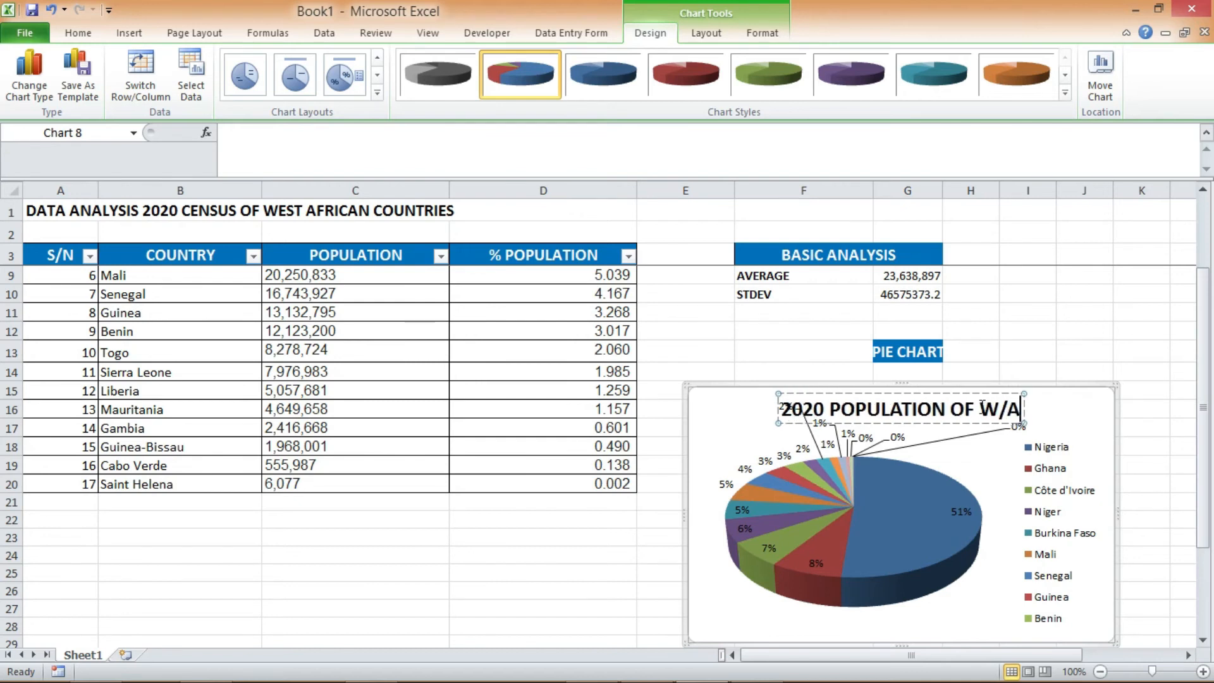
text(FRICAN CON)
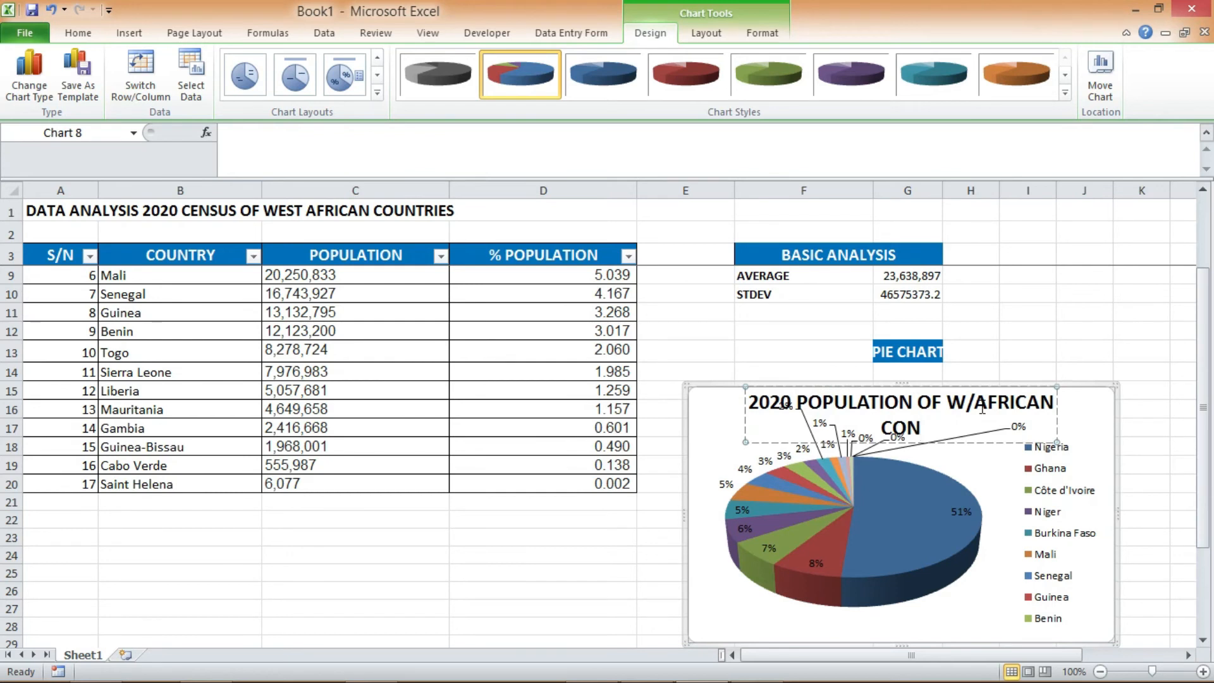
key(BackSpace)
text(UNTRIES)
click(1008, 408)
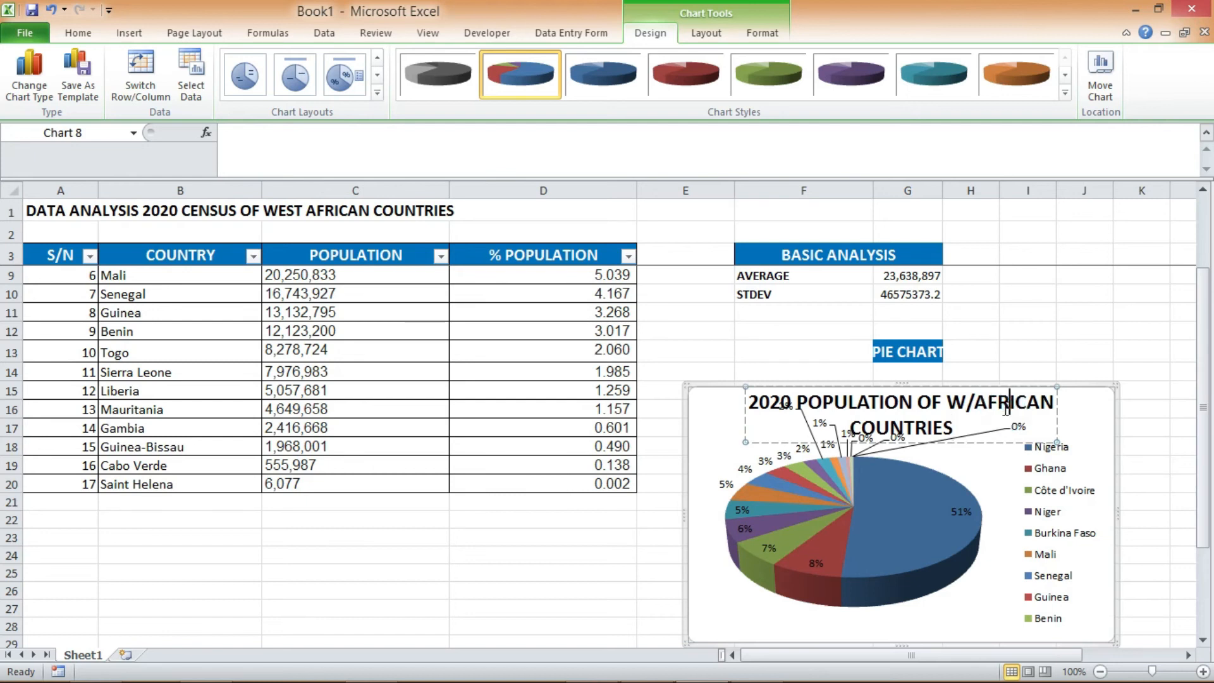
click(983, 443)
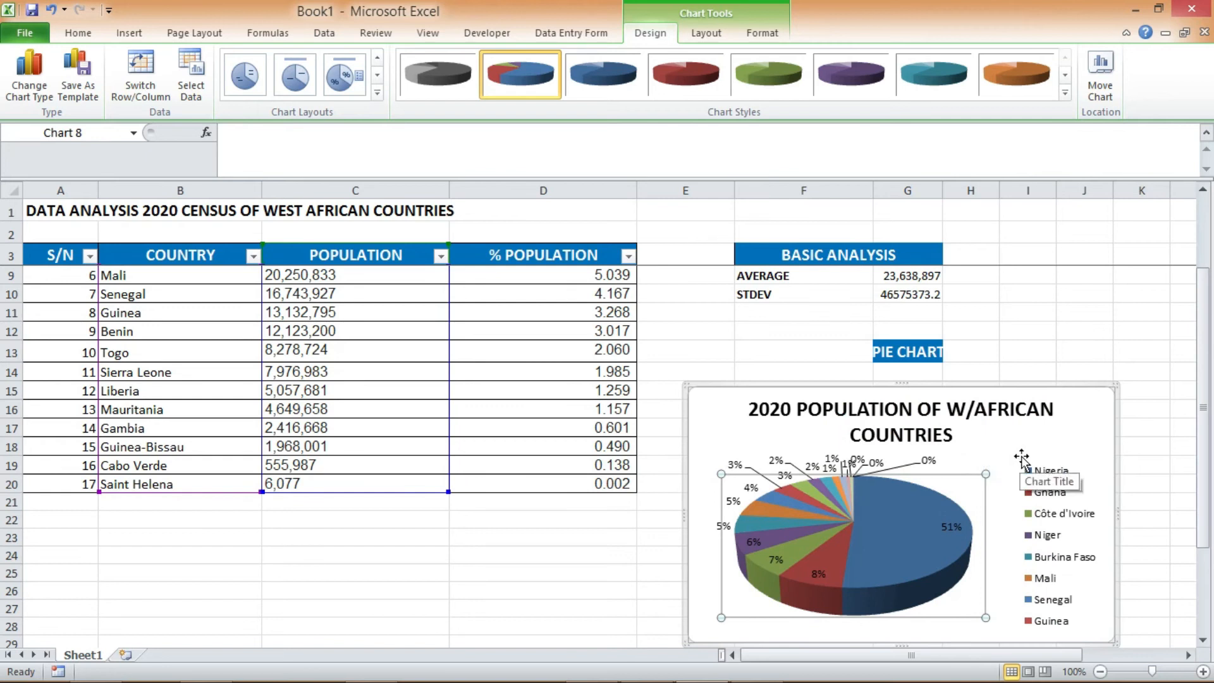
Auto-fit column G to its contents and move the BAR CHART heading from A34 to F33.
click(1204, 429)
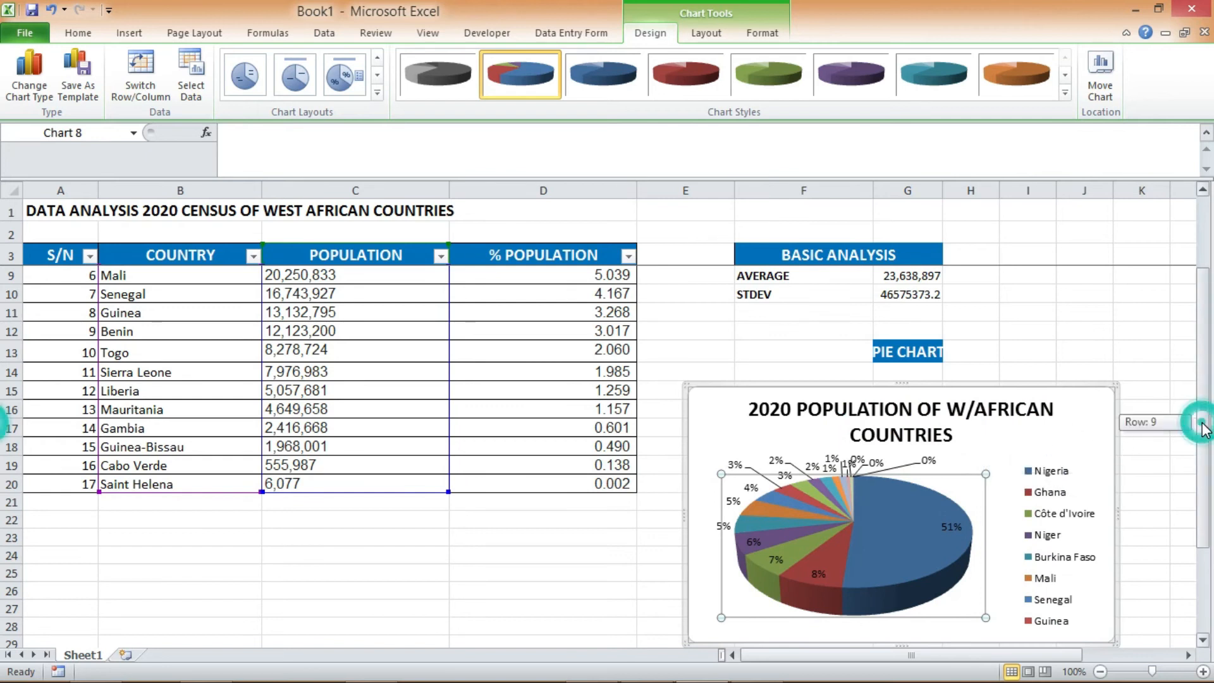
double_click(943, 189)
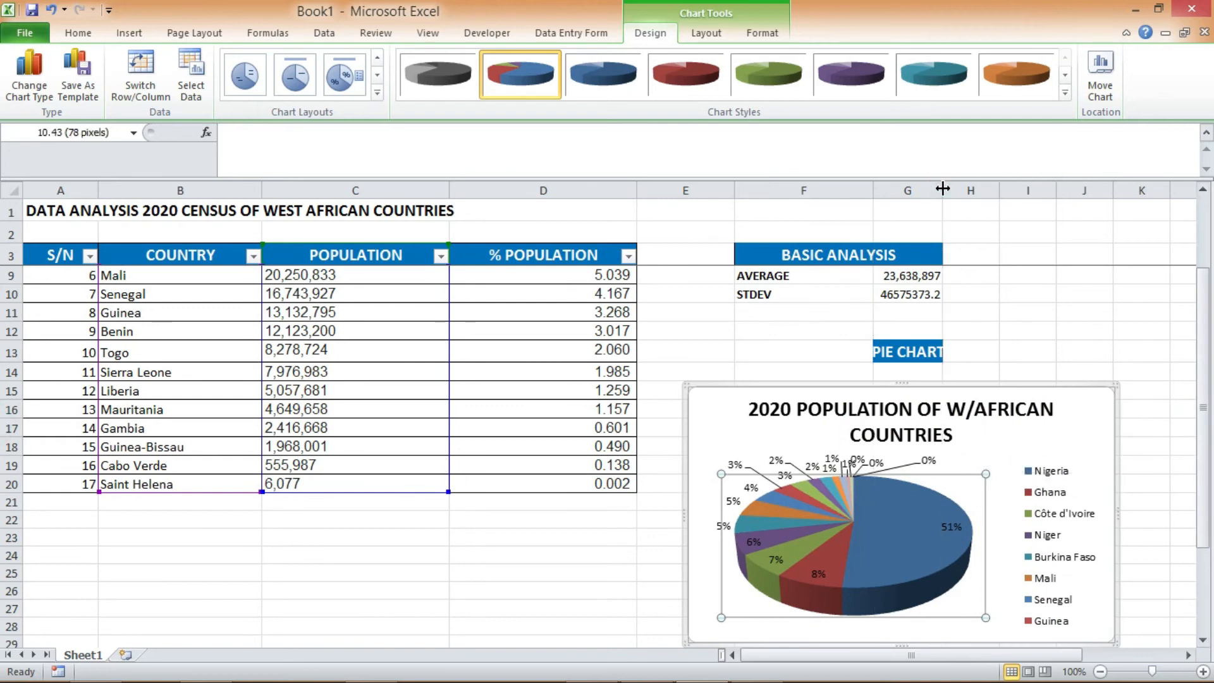
drag(1205, 405, 1208, 504)
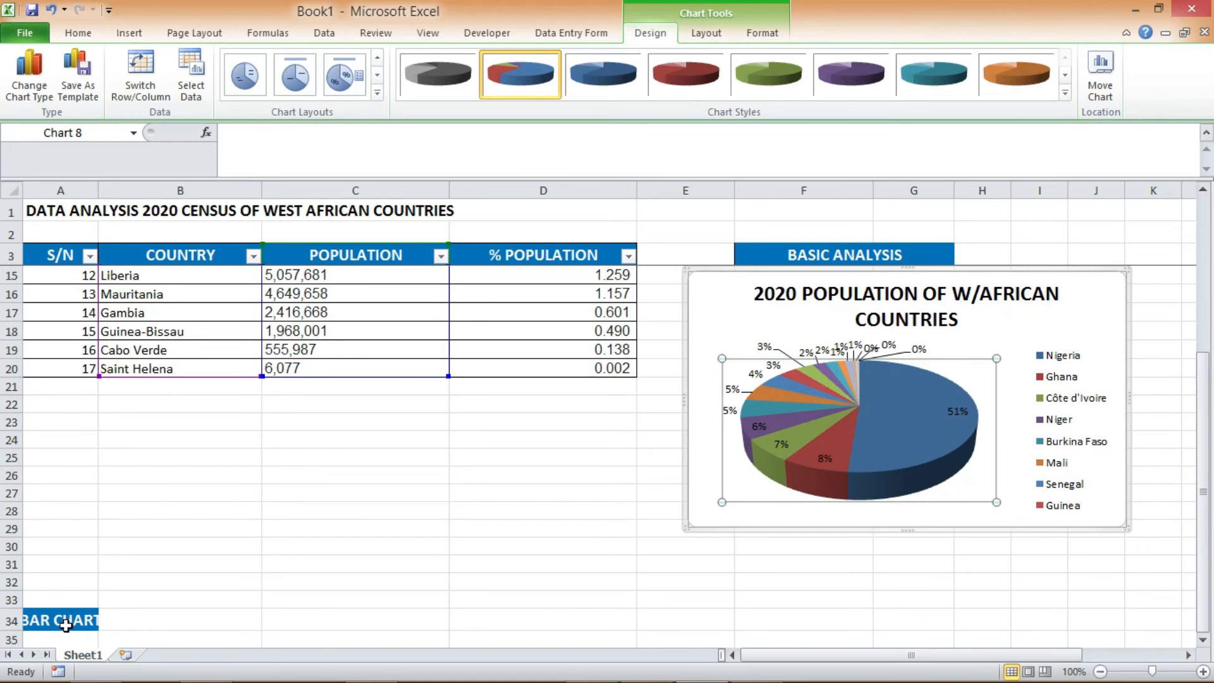
click(67, 627)
key(ctrl+c)
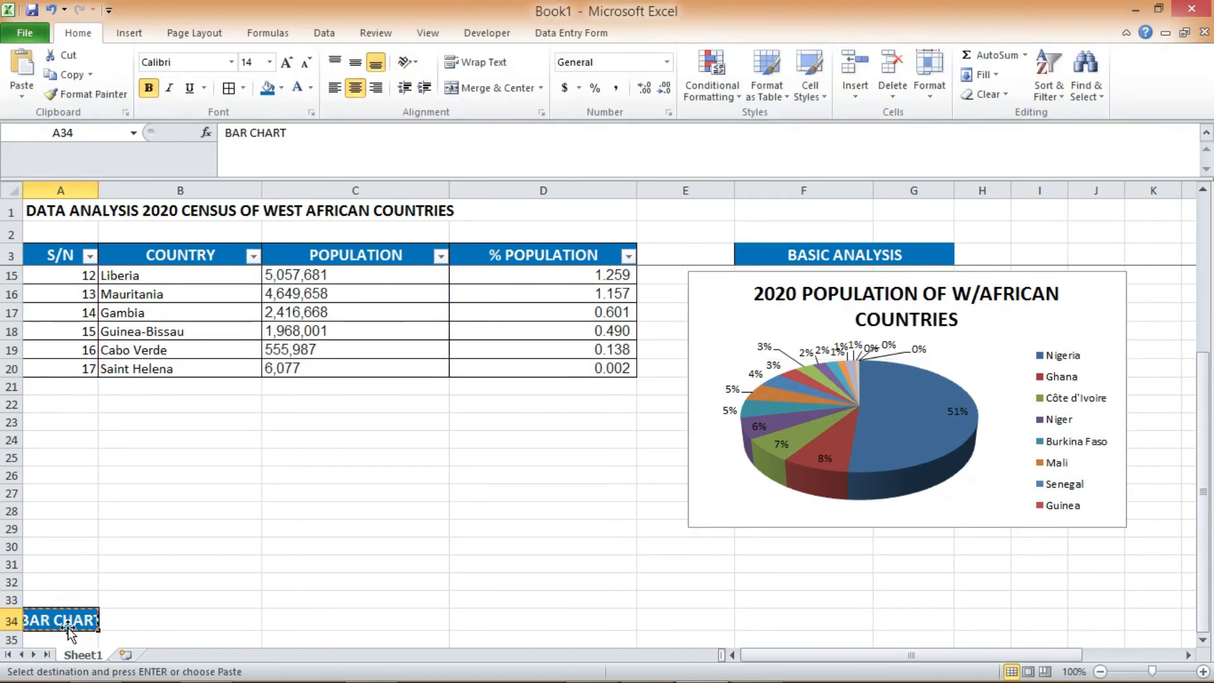
click(840, 596)
key(Return)
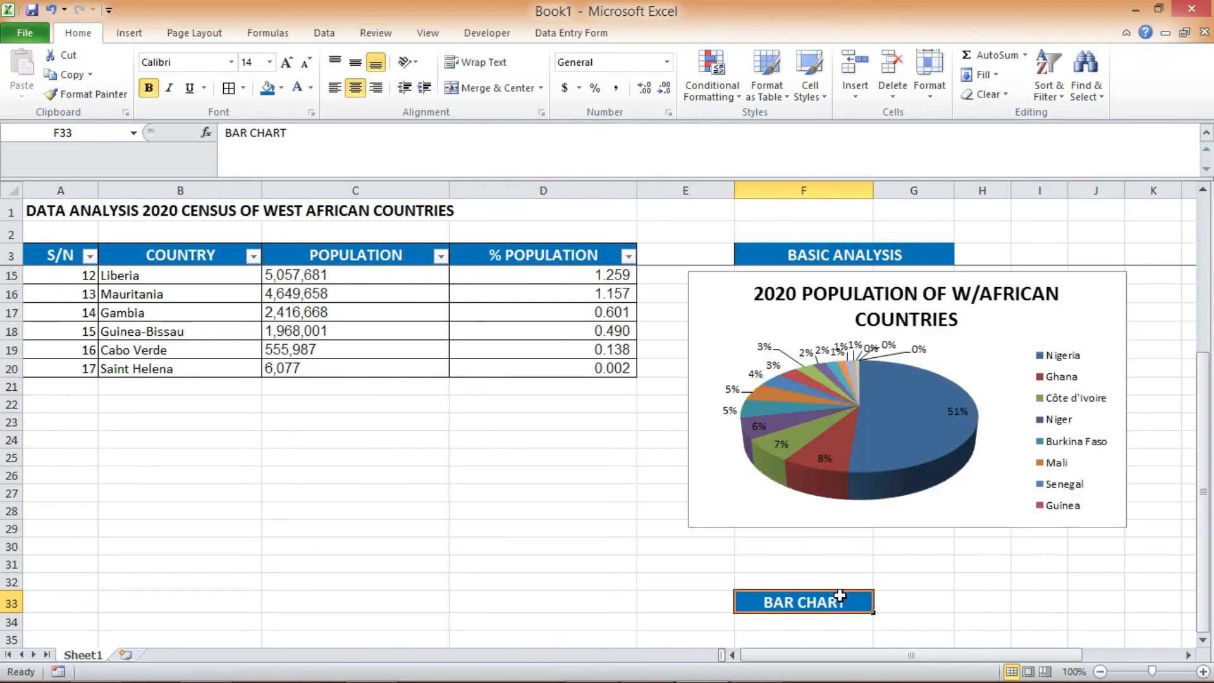
click(821, 619)
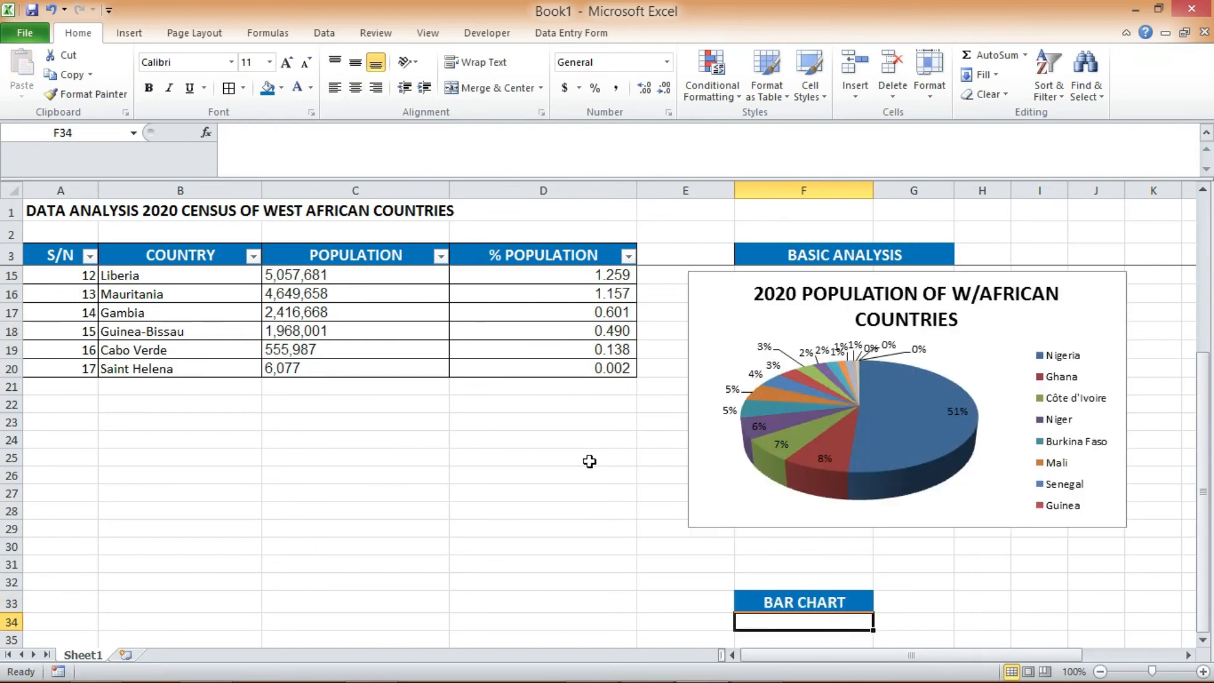
Try a 100% stacked column chart on the COUNTRY and POPULATION data in B3:C20 and replace it with a 2-D clustered column chart.
drag(1205, 493, 1205, 344)
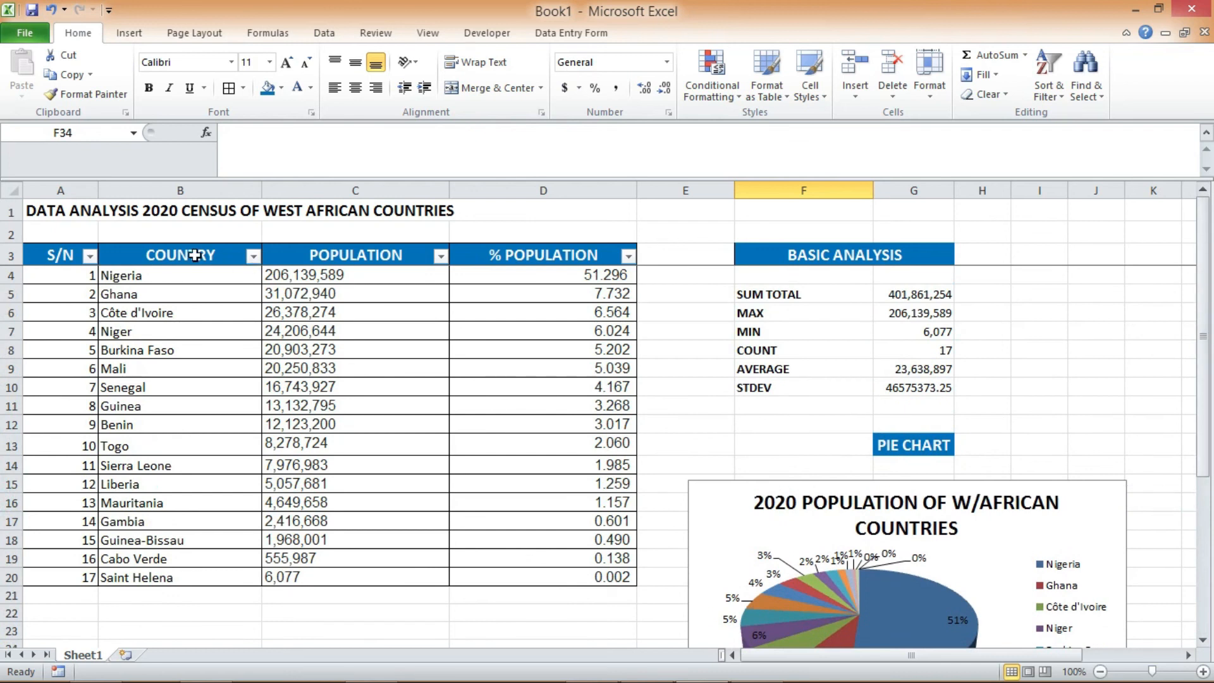
drag(156, 254, 283, 574)
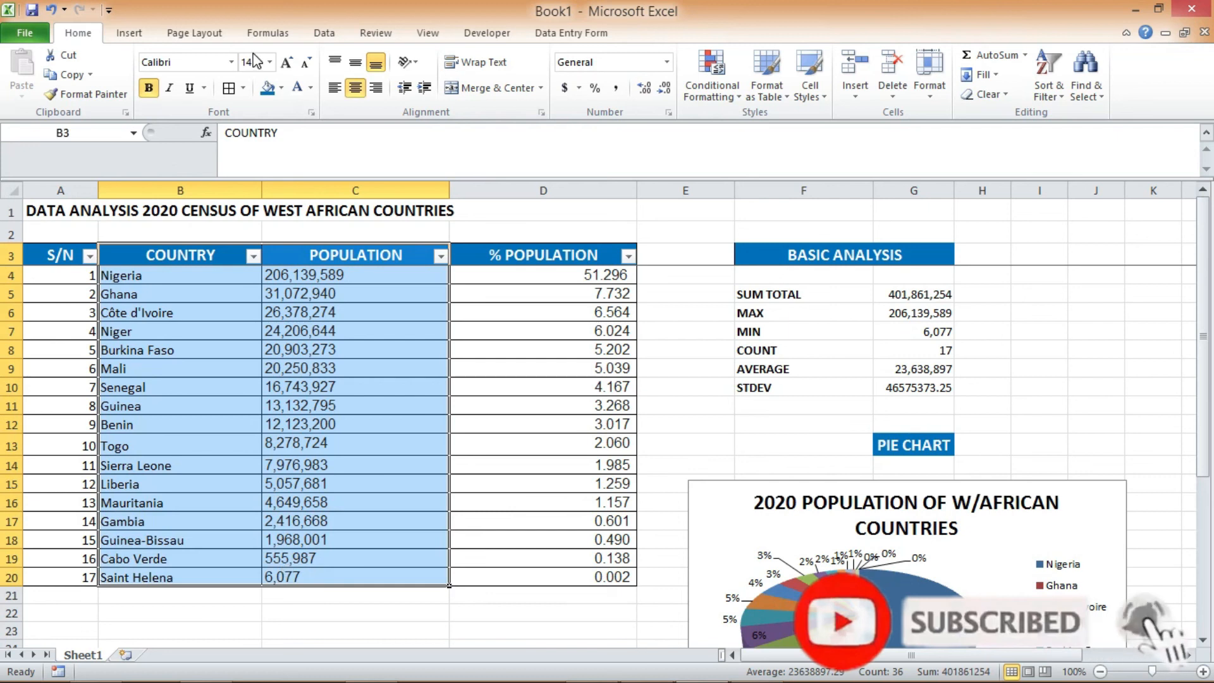
click(120, 28)
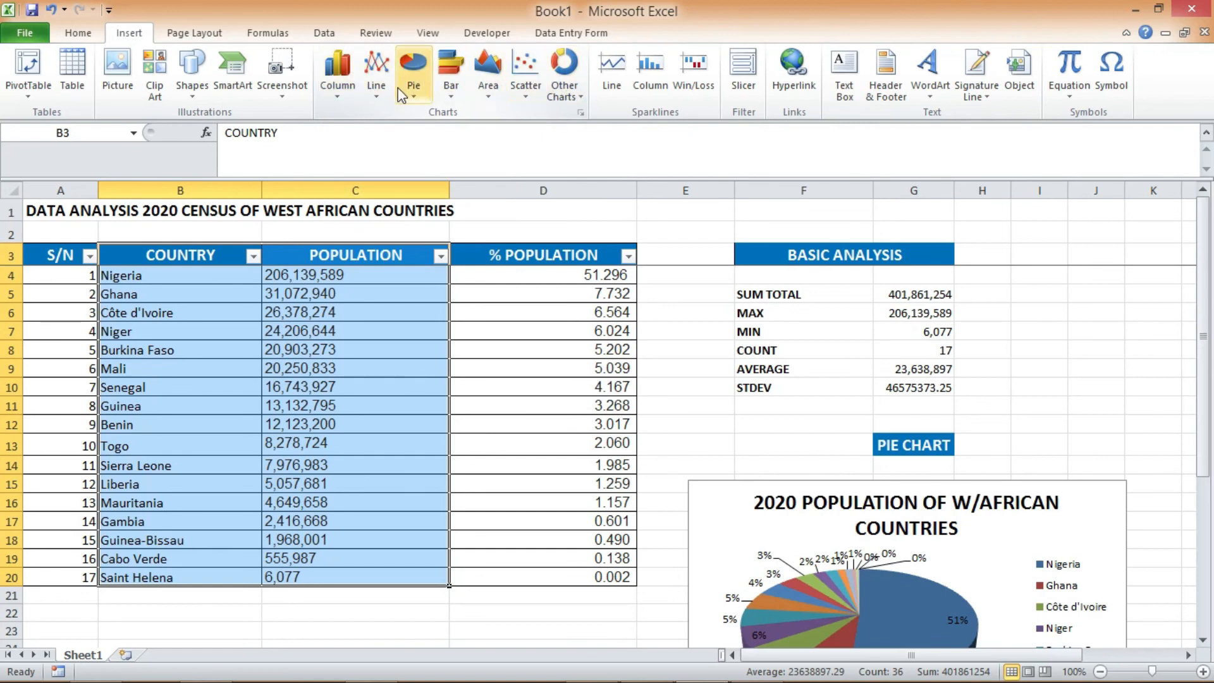
click(339, 101)
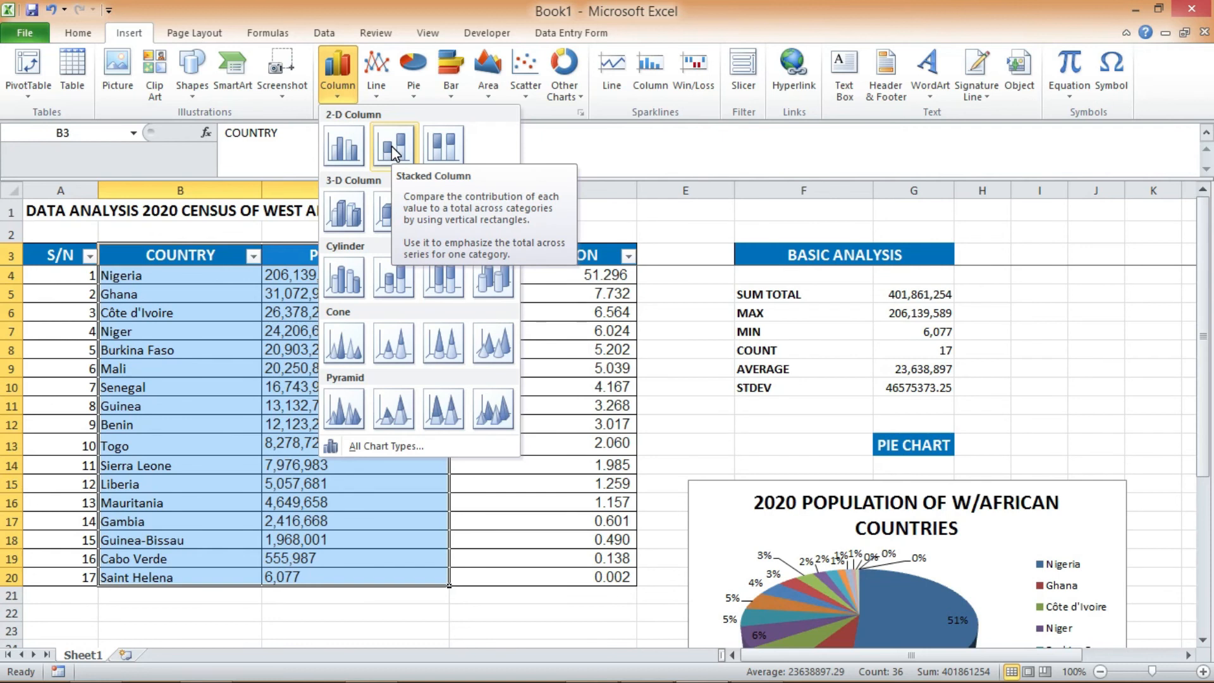
click(441, 144)
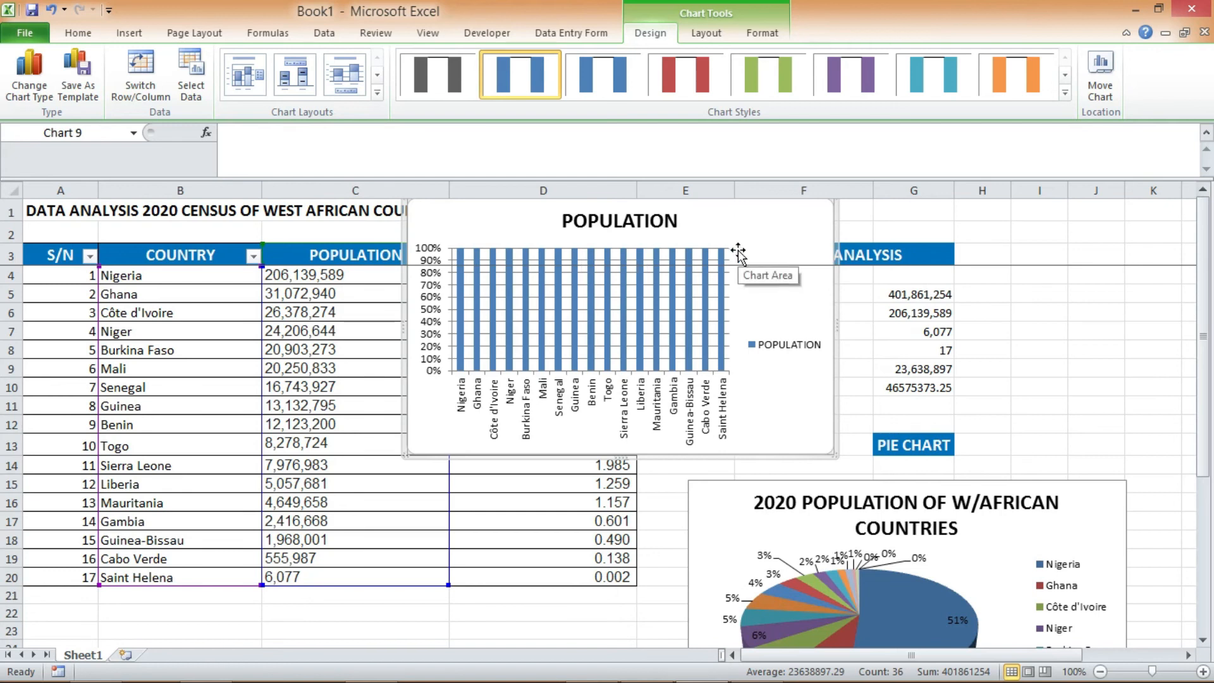
key(Delete)
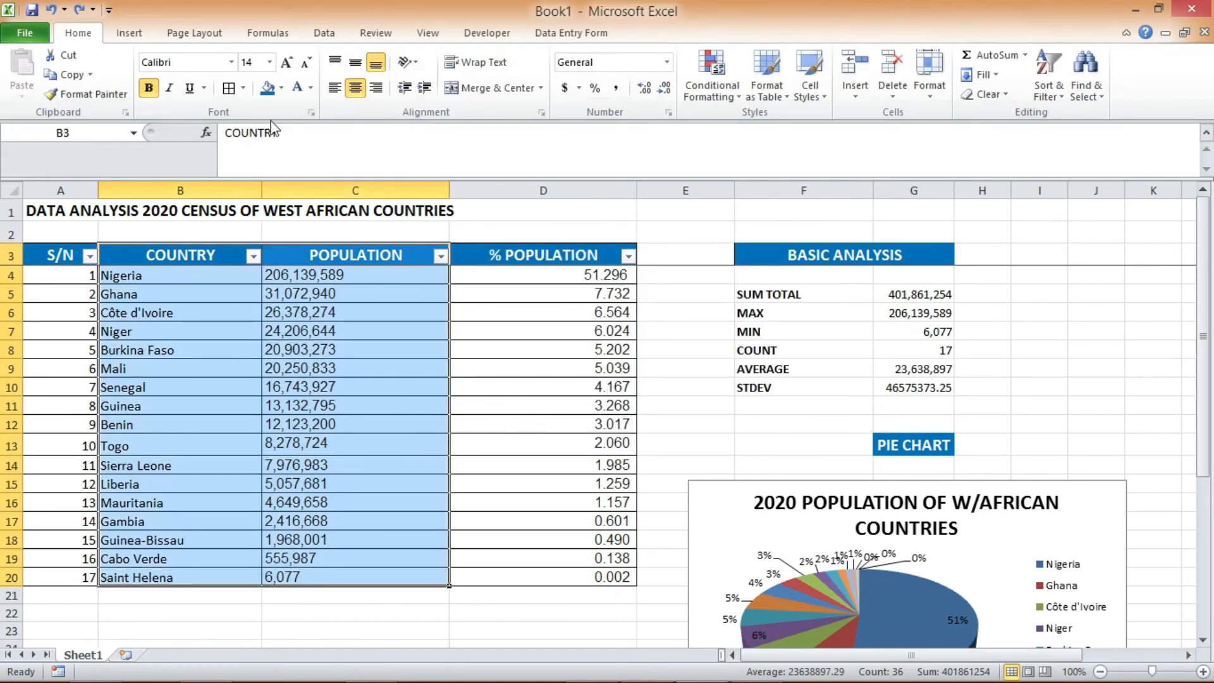
click(129, 33)
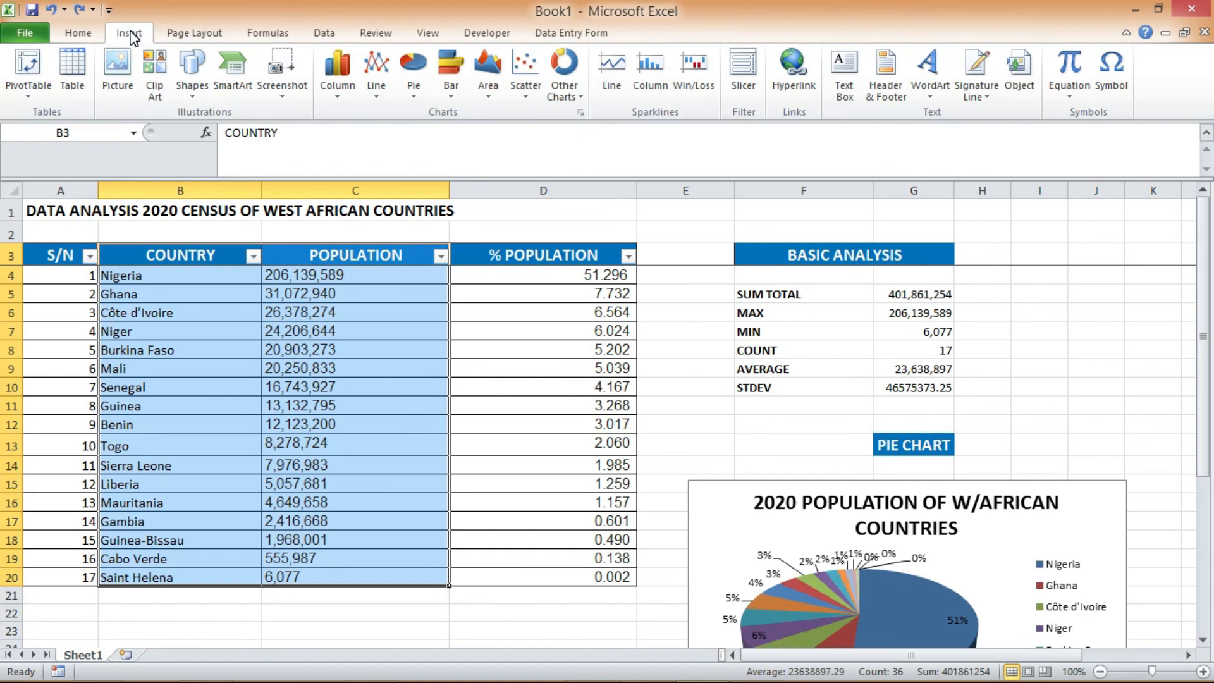
click(333, 95)
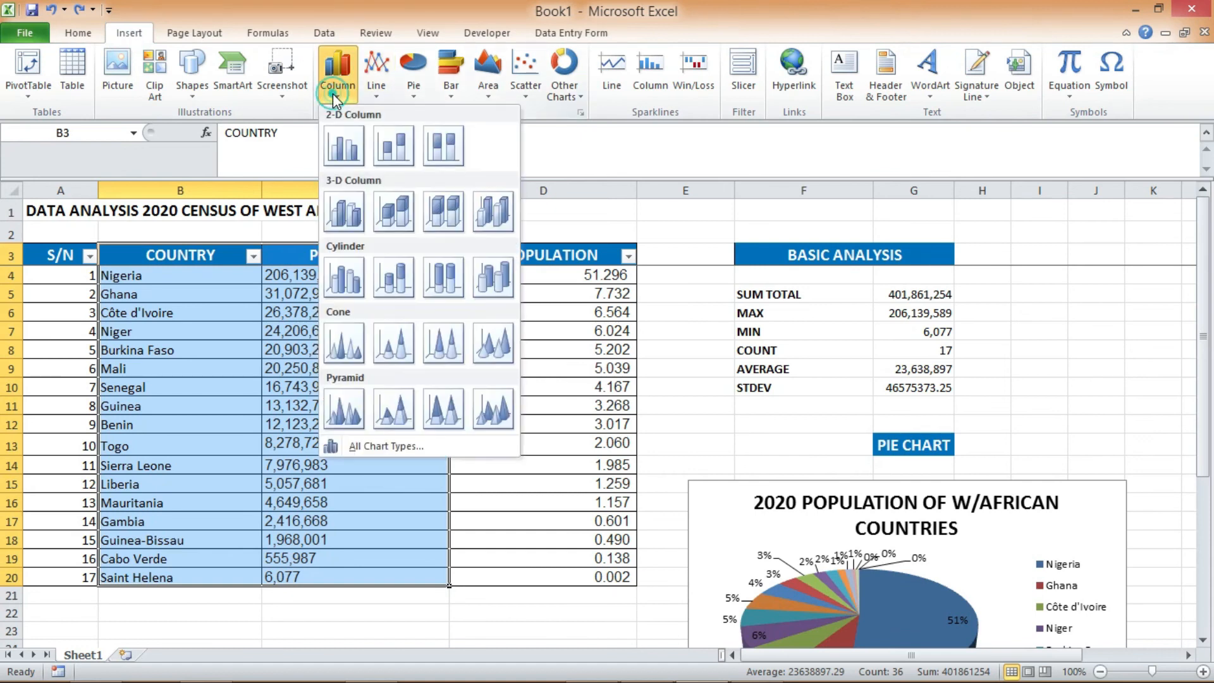
click(345, 147)
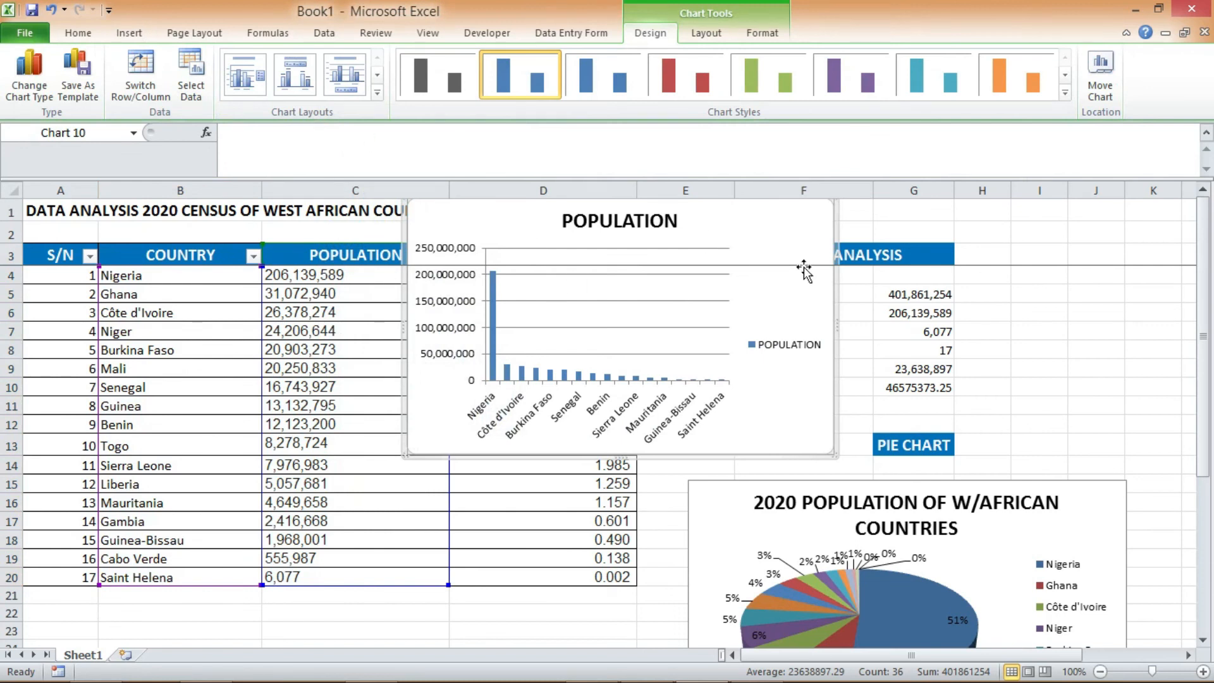
Place the column chart below the BAR CHART heading in F33 and widen it slightly to match the pie chart's width.
drag(1204, 362, 1208, 331)
drag(834, 314, 1114, 548)
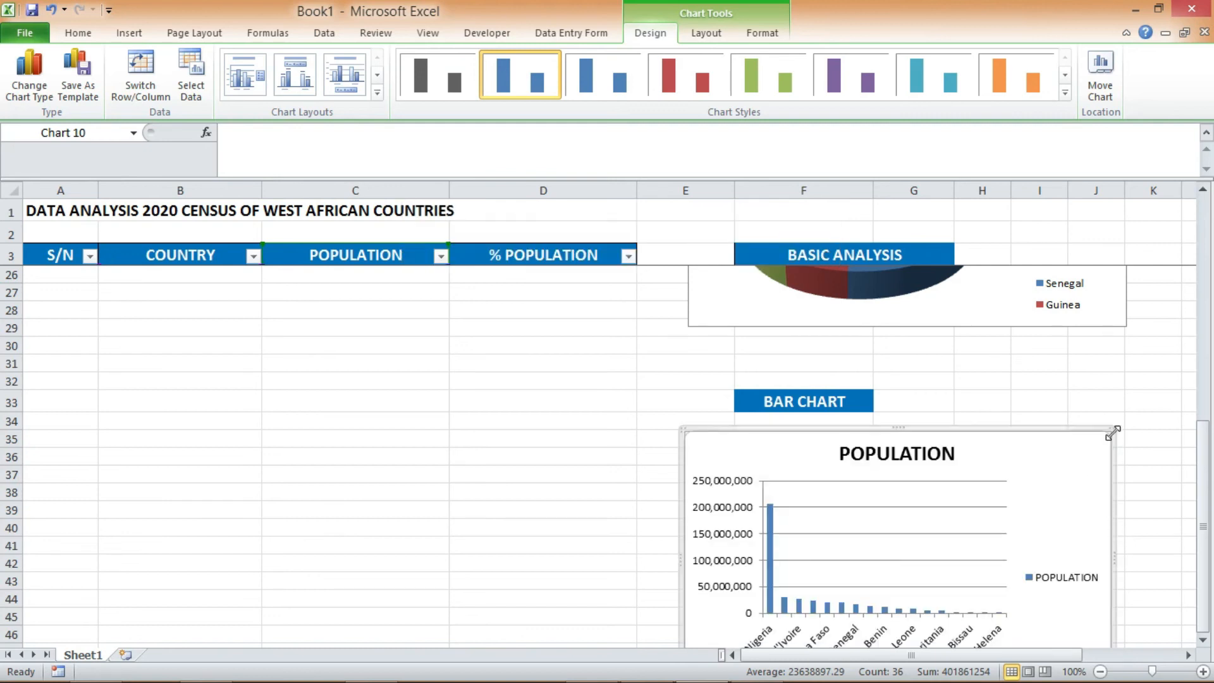
drag(1114, 432, 1127, 430)
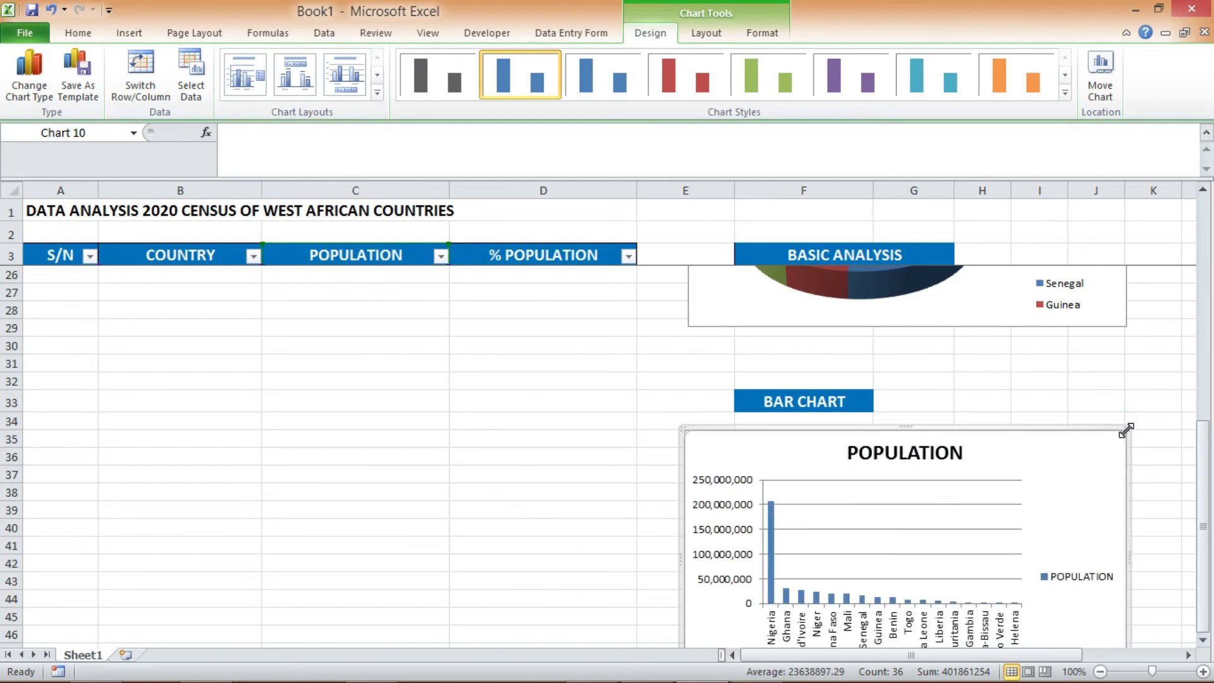
drag(1209, 466, 1206, 497)
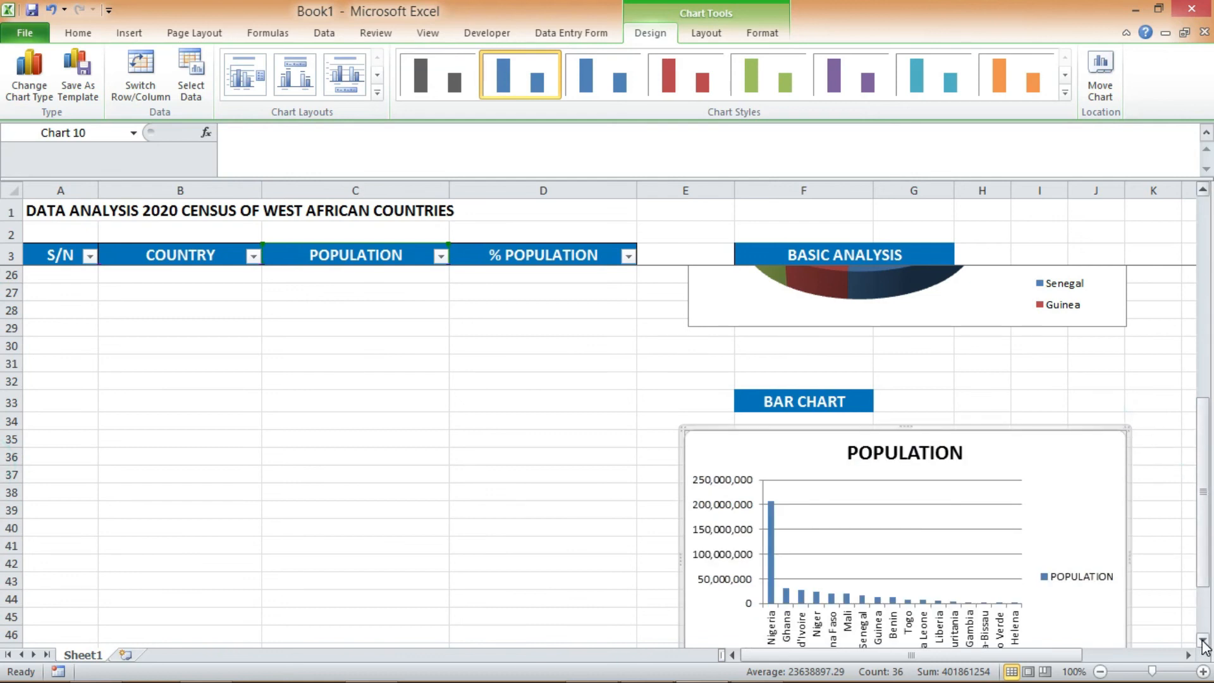
click(1203, 640)
click(1203, 640)
click(1203, 640)
click(1203, 640)
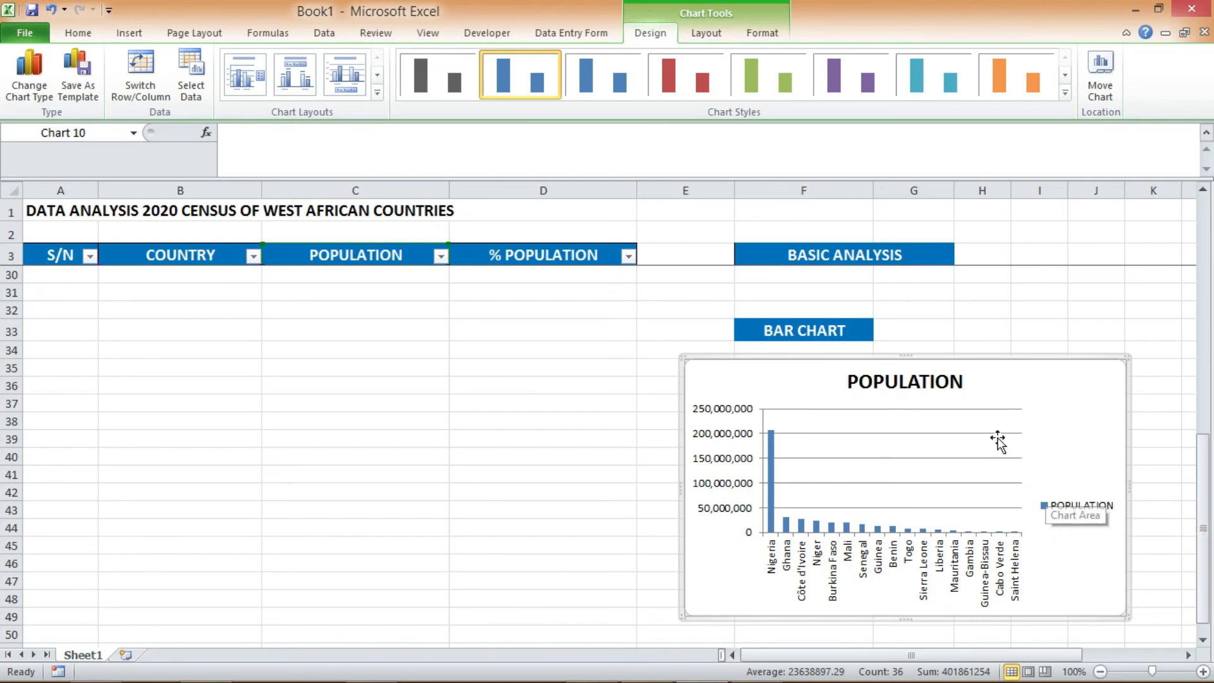
double_click(938, 382)
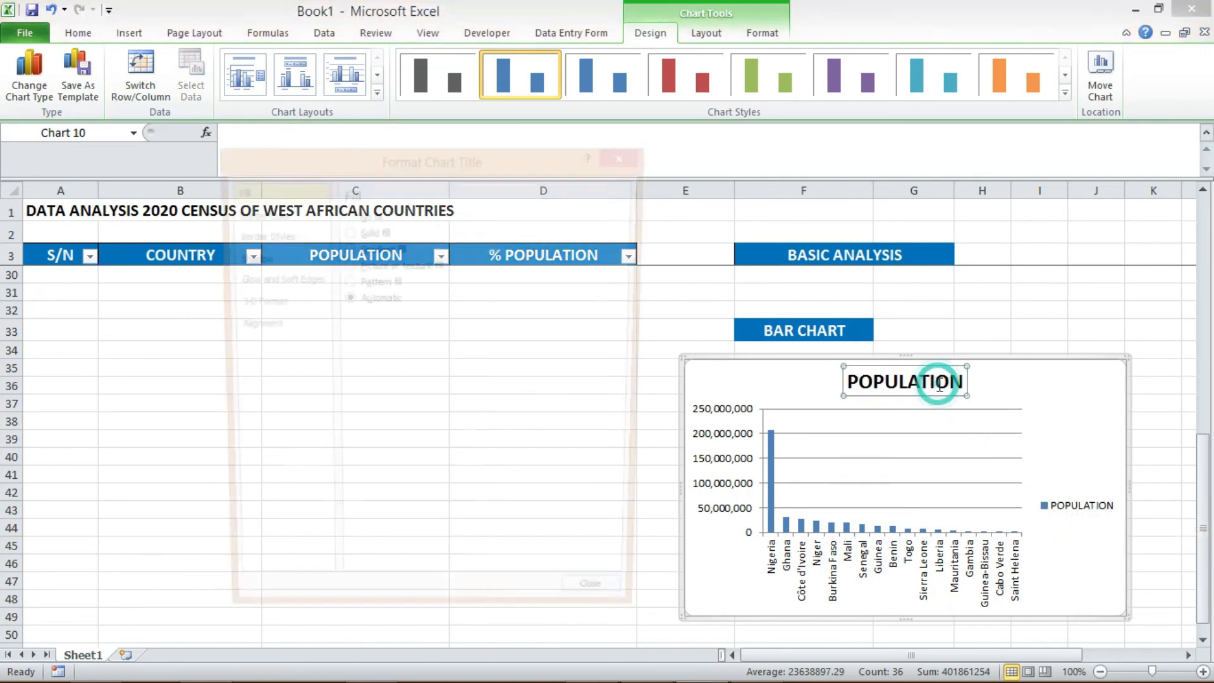
click(938, 383)
click(627, 154)
Try the plain purple, teal and orange styles on the column chart and apply the orange style with the black background.
click(841, 88)
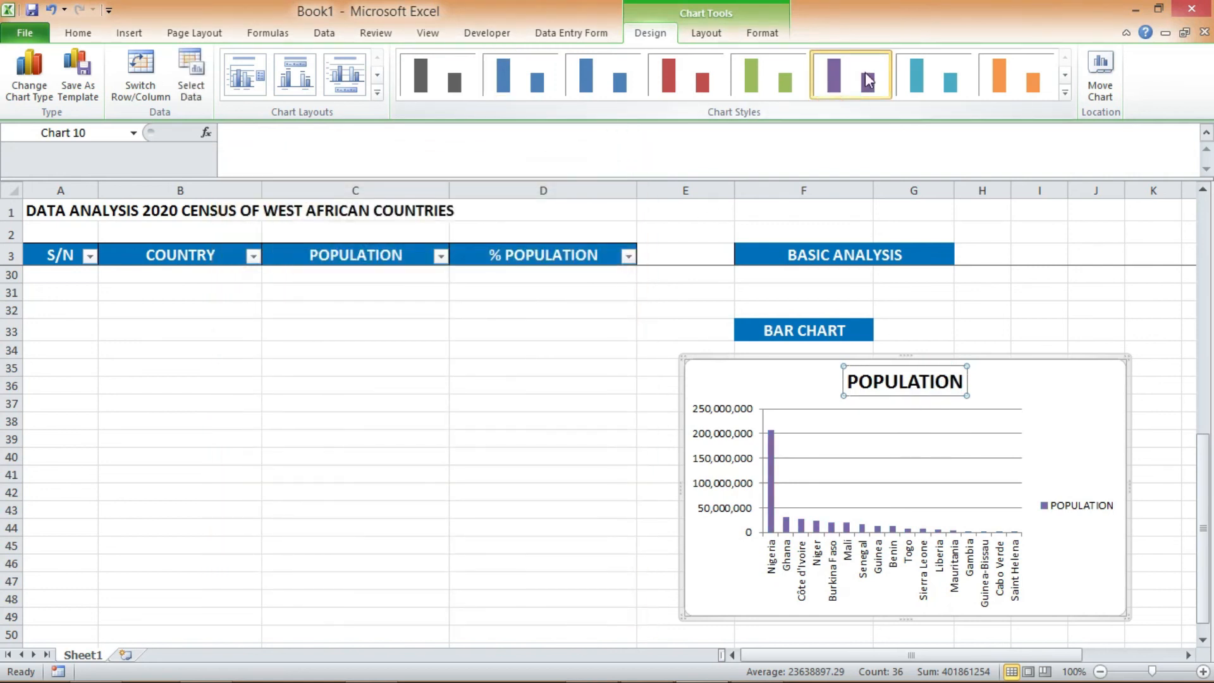
click(934, 86)
click(1015, 84)
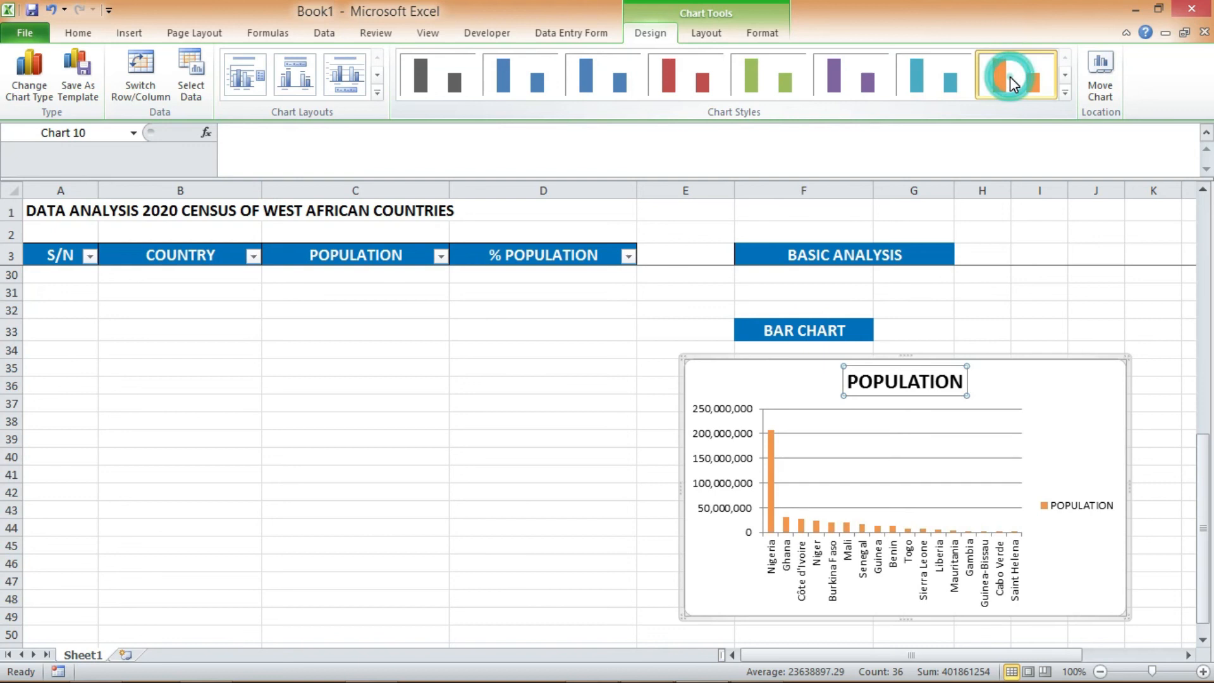
click(1065, 92)
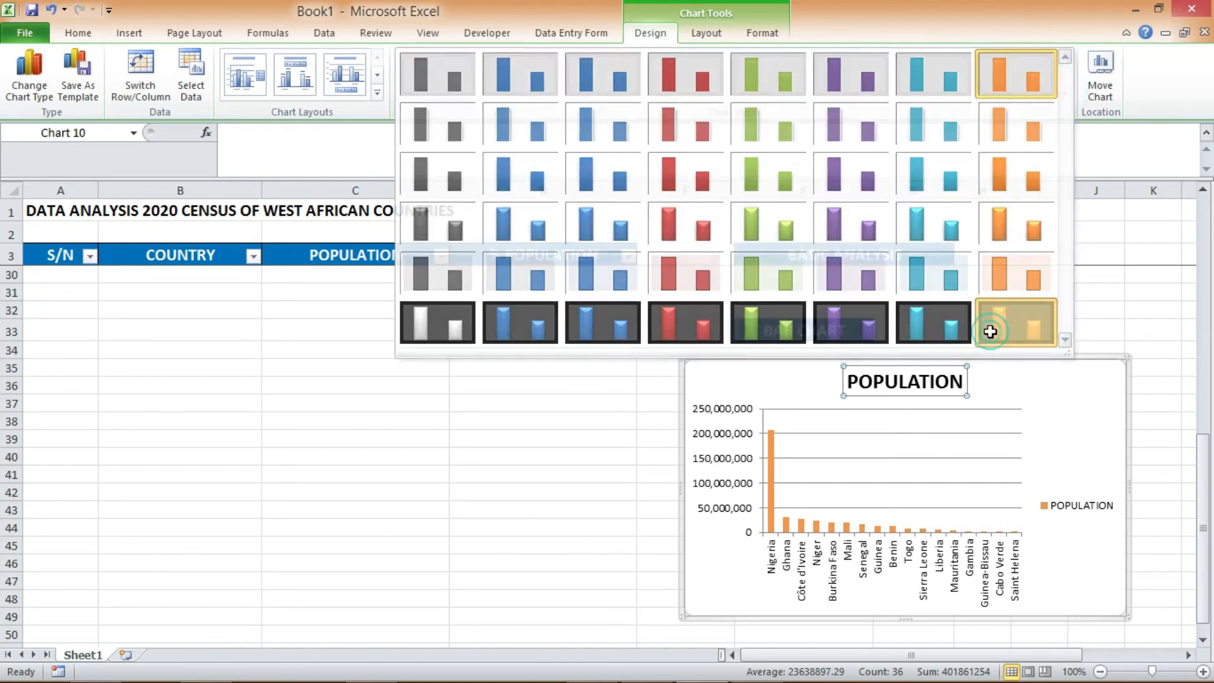
click(991, 334)
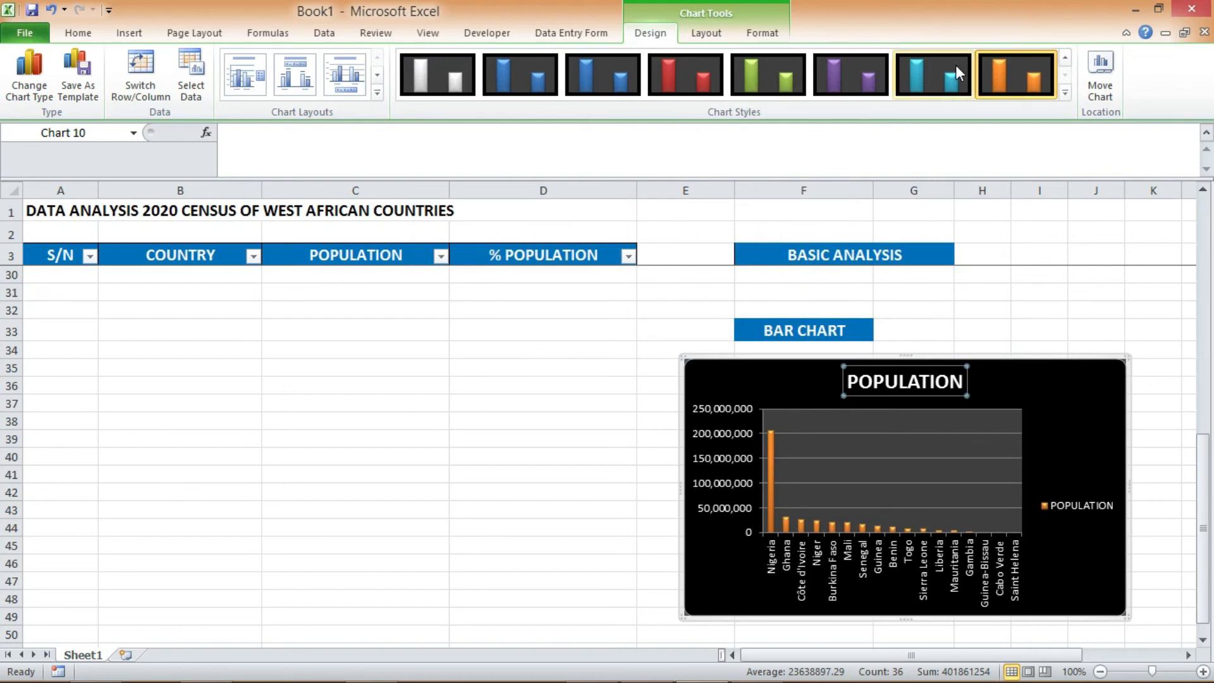
click(1001, 70)
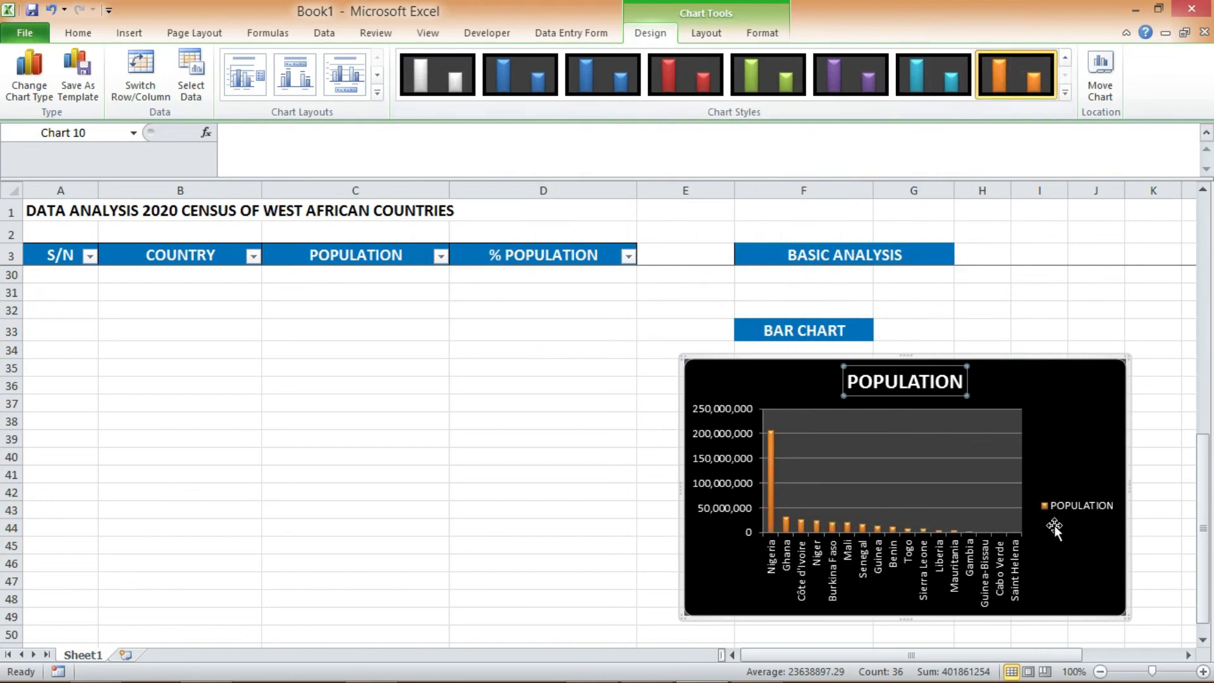
Insert a basic 2-D line chart of the COUNTRY and POPULATION data in B3:C20 and place it beside the column chart, starting at row 35.
drag(1207, 519, 1213, 240)
drag(149, 257, 327, 576)
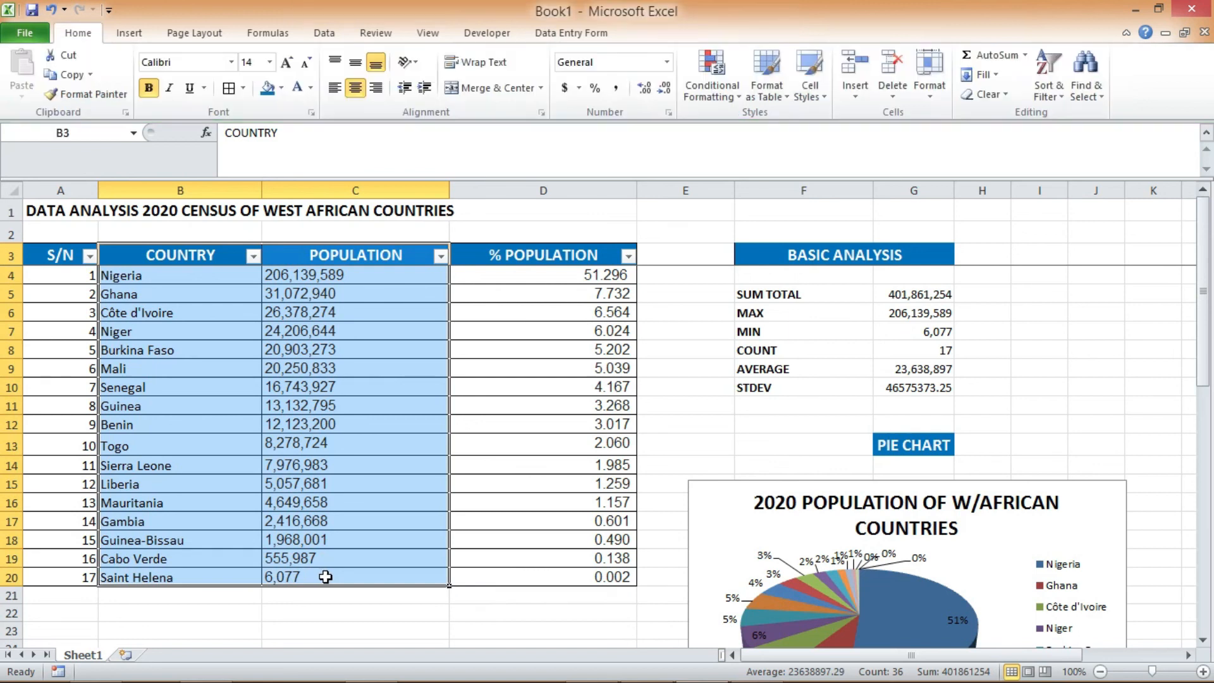
click(130, 35)
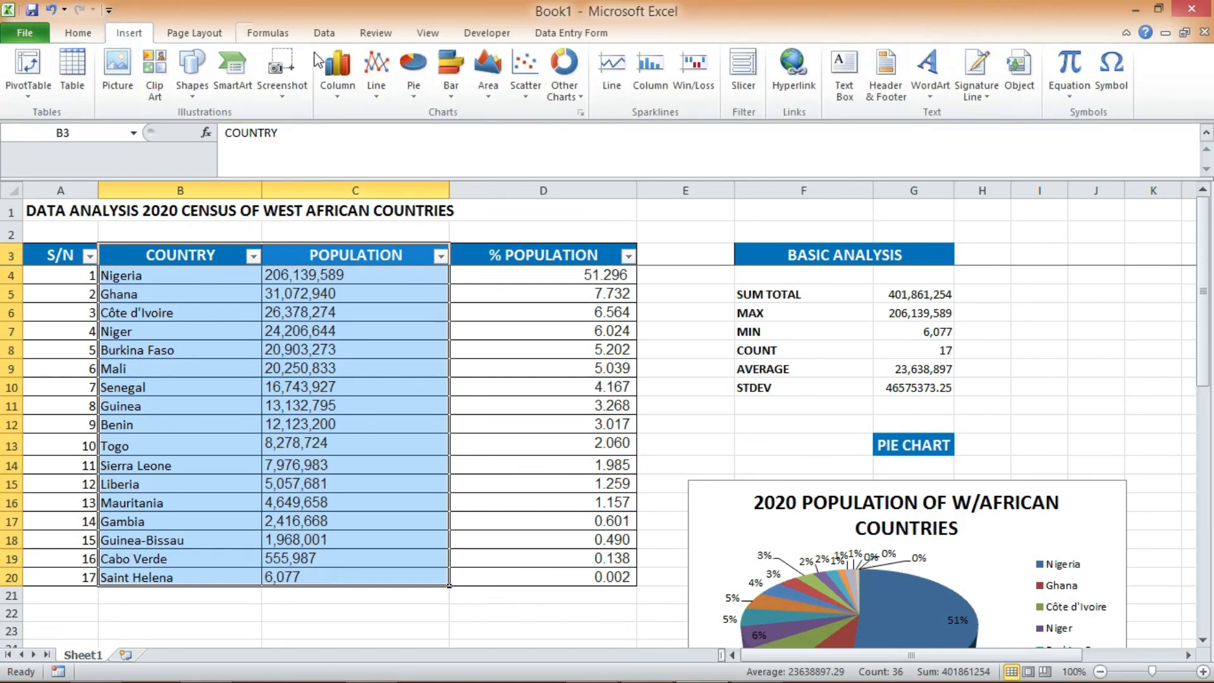
click(381, 84)
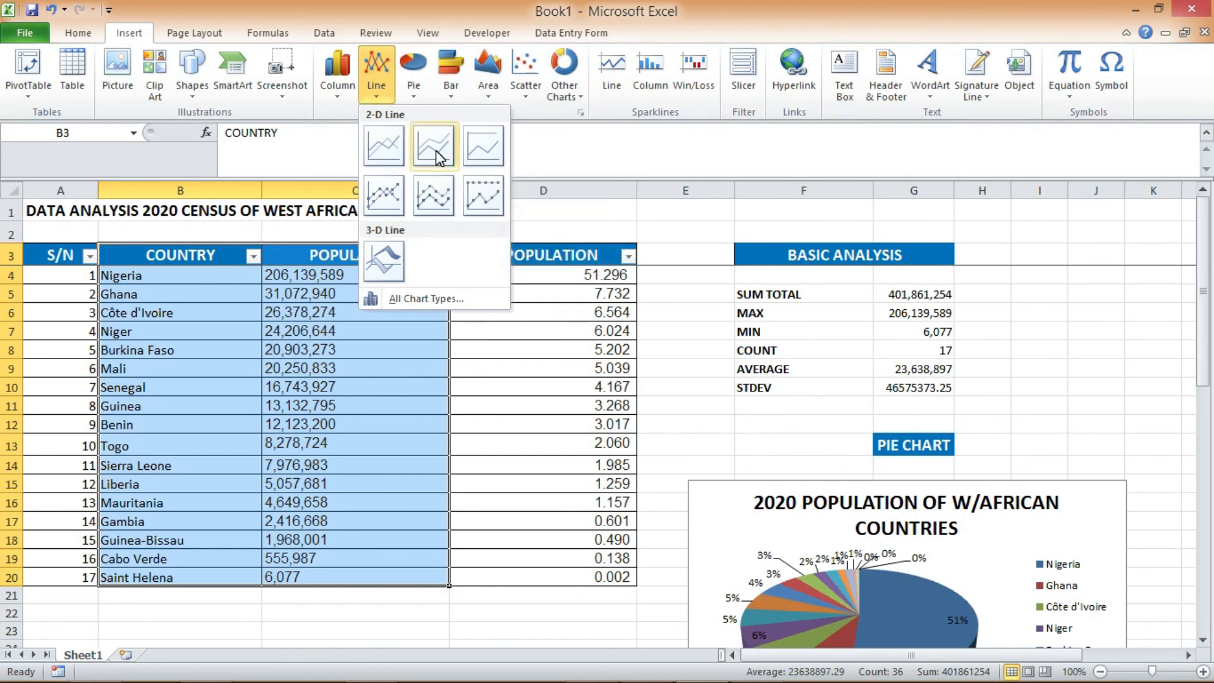
click(378, 142)
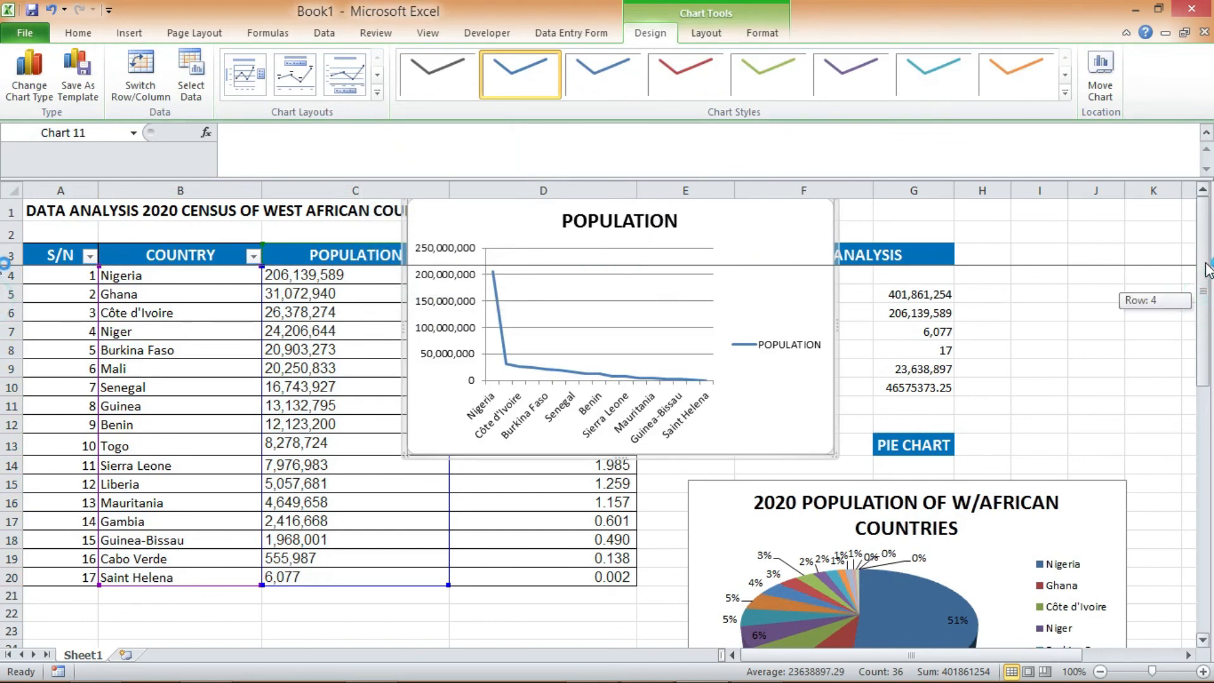
drag(836, 377, 582, 589)
Copy the BAR CHART heading from F33 to C33 above the line chart and change the copy's text to LINE CHART.
click(788, 380)
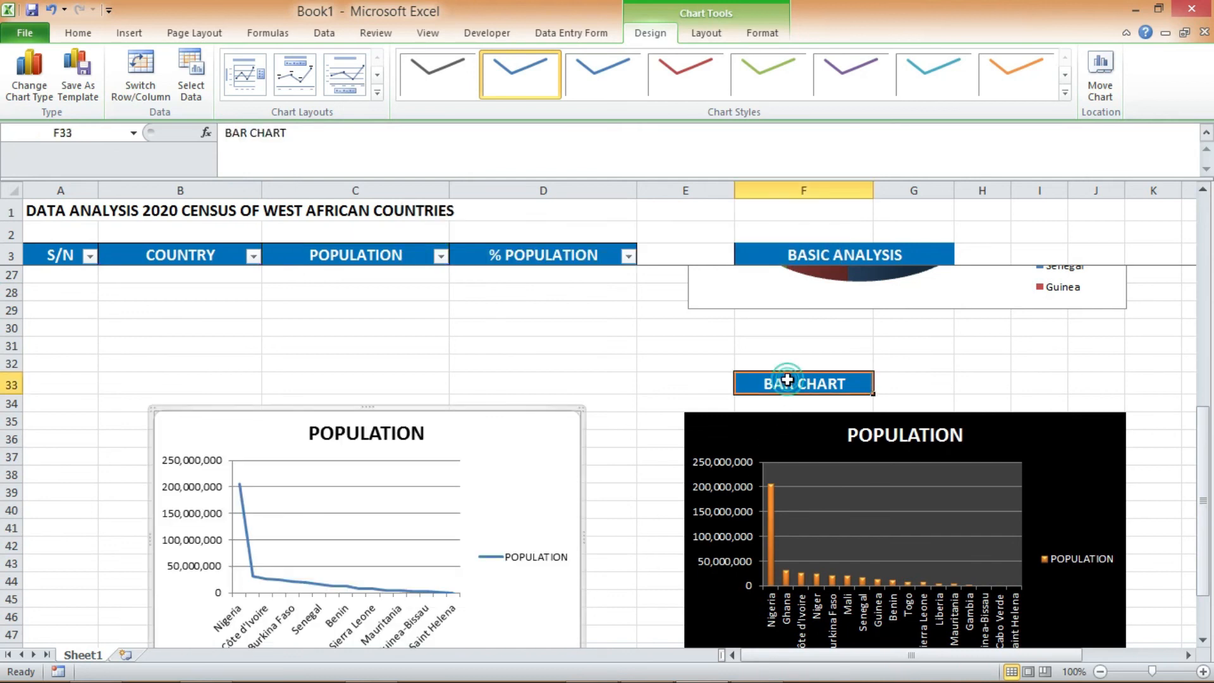
key(ctrl+c)
click(330, 386)
key(ctrl+v)
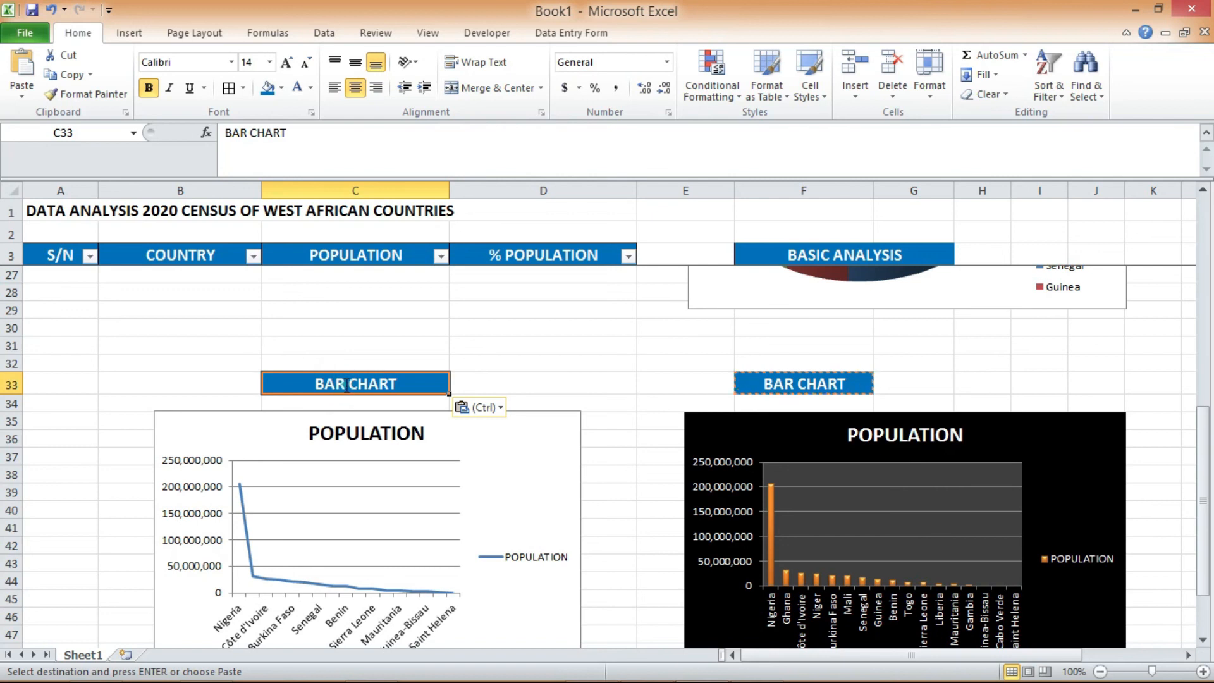
double_click(345, 384)
key(BackSpace)
key(BackSpace)
key(BackSpace)
text(LINE)
click(510, 364)
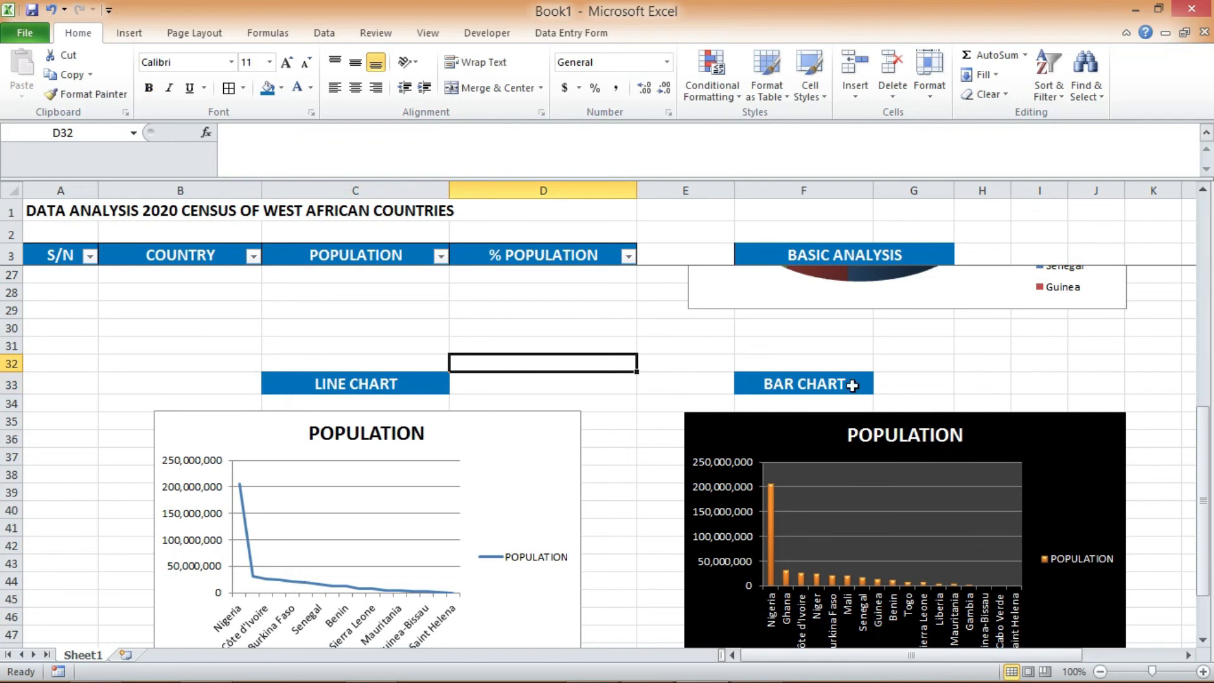
drag(1203, 419, 1210, 491)
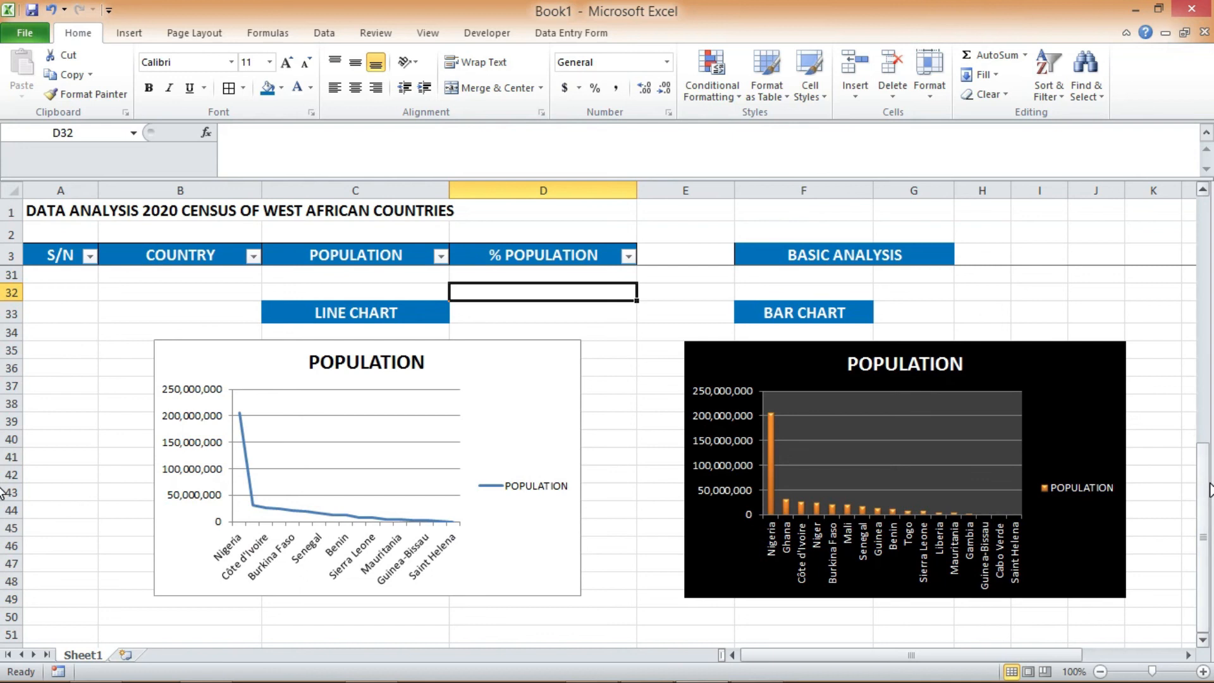